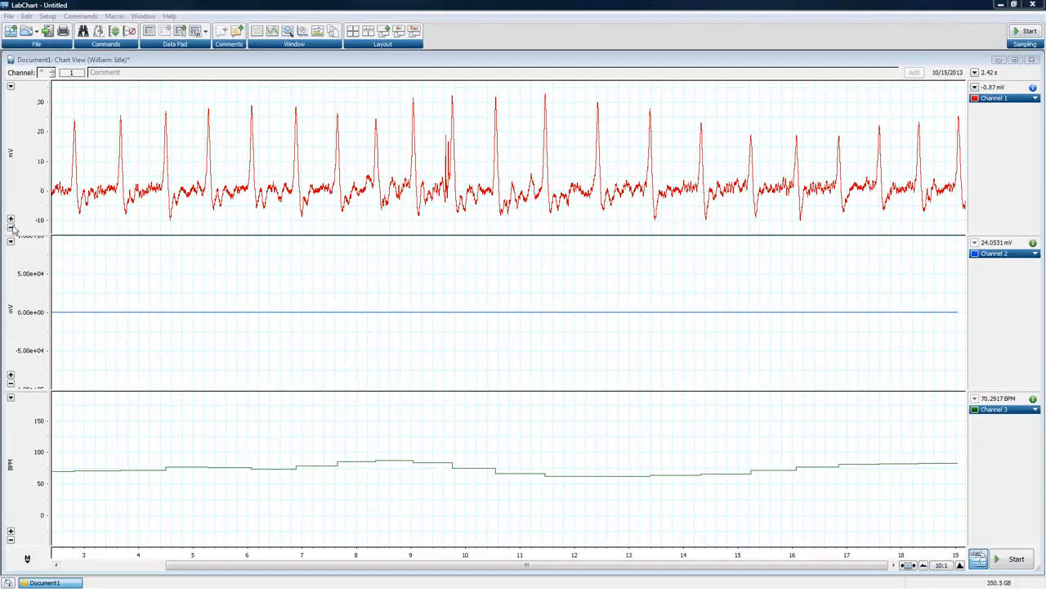
- Compress Channel 1's amplitude axis until it spans about -400 to 400 mV
{"action": "left_click", "coordinate": [10, 228]}
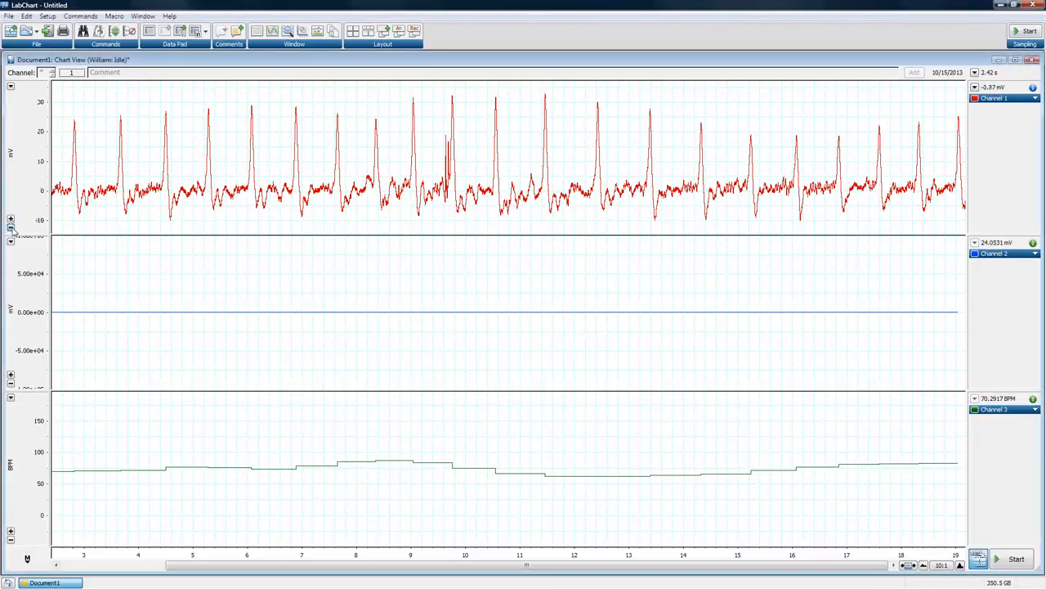
{"action": "left_click", "coordinate": [10, 228]}
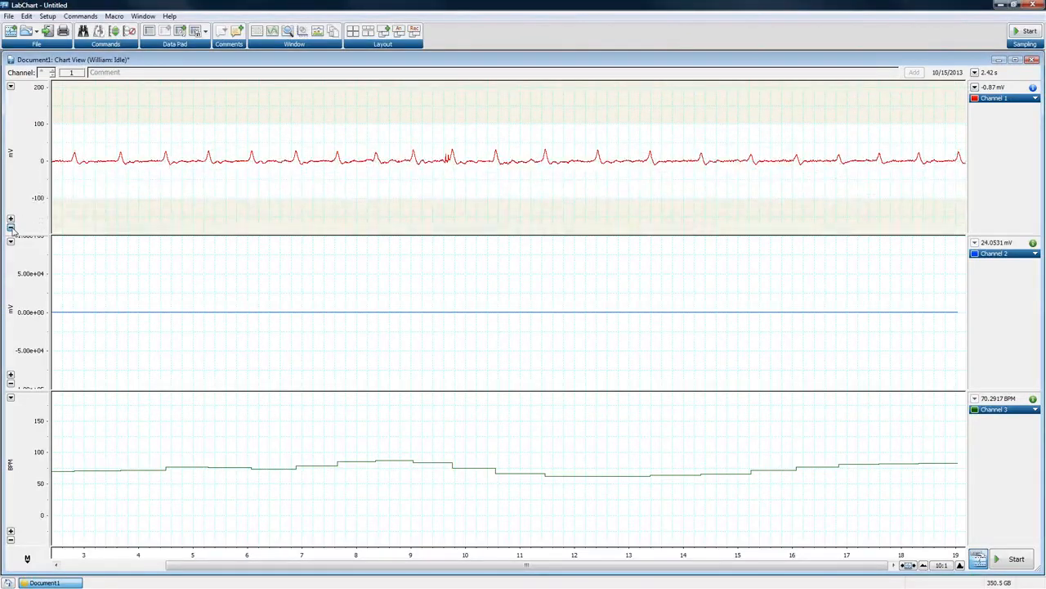
{"action": "left_click", "coordinate": [10, 228]}
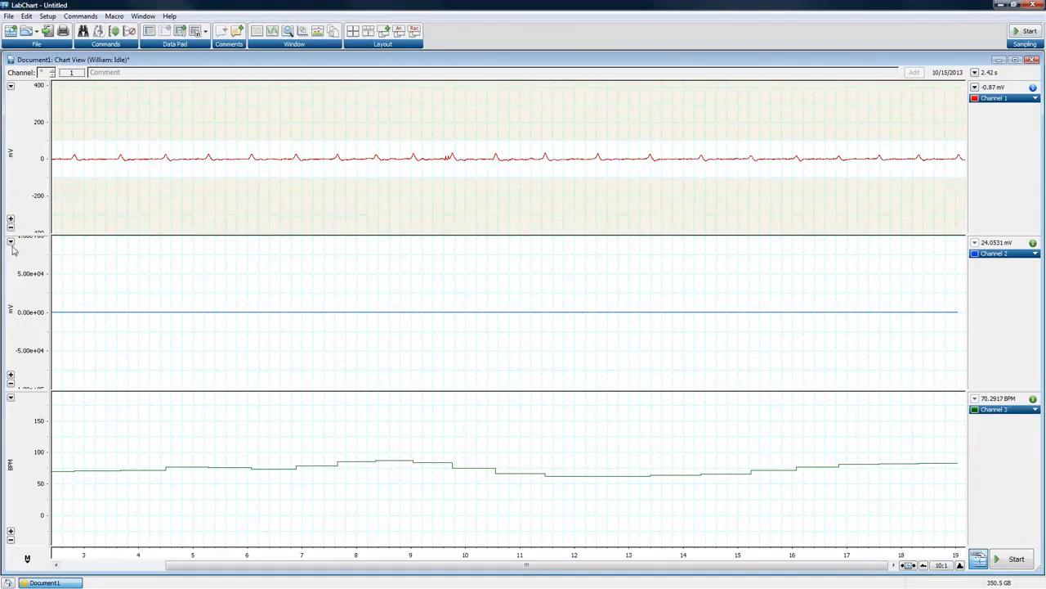
- Magnify Channel 2's amplitude axis until it spans about -50 to 50 mV
{"action": "left_click", "coordinate": [11, 375]}
{"action": "left_click", "coordinate": [11, 374]}
{"action": "left_click", "coordinate": [11, 374]}
{"action": "left_click", "coordinate": [11, 374]}
{"action": "left_click", "coordinate": [10, 375]}
{"action": "left_click", "coordinate": [11, 374]}
{"action": "left_click", "coordinate": [11, 375]}
{"action": "left_click", "coordinate": [11, 374]}
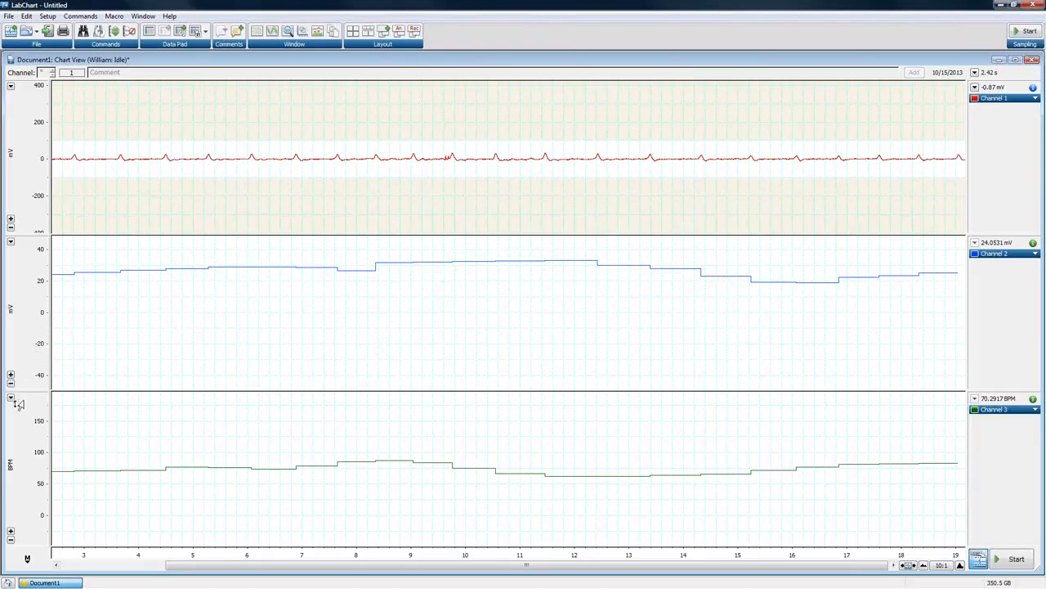
{"action": "left_click", "coordinate": [10, 382]}
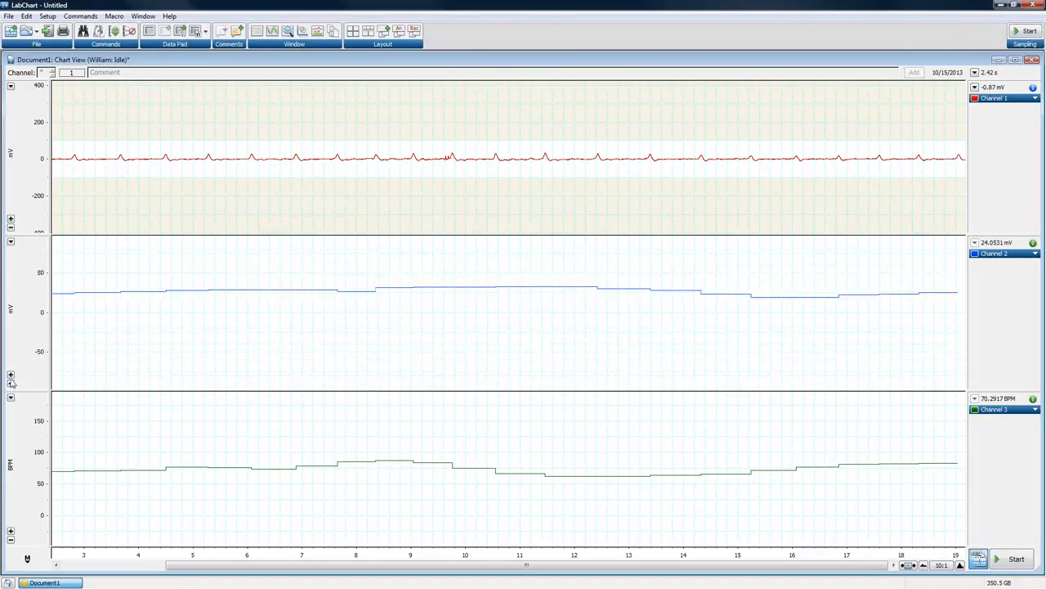
{"action": "left_click", "coordinate": [11, 375]}
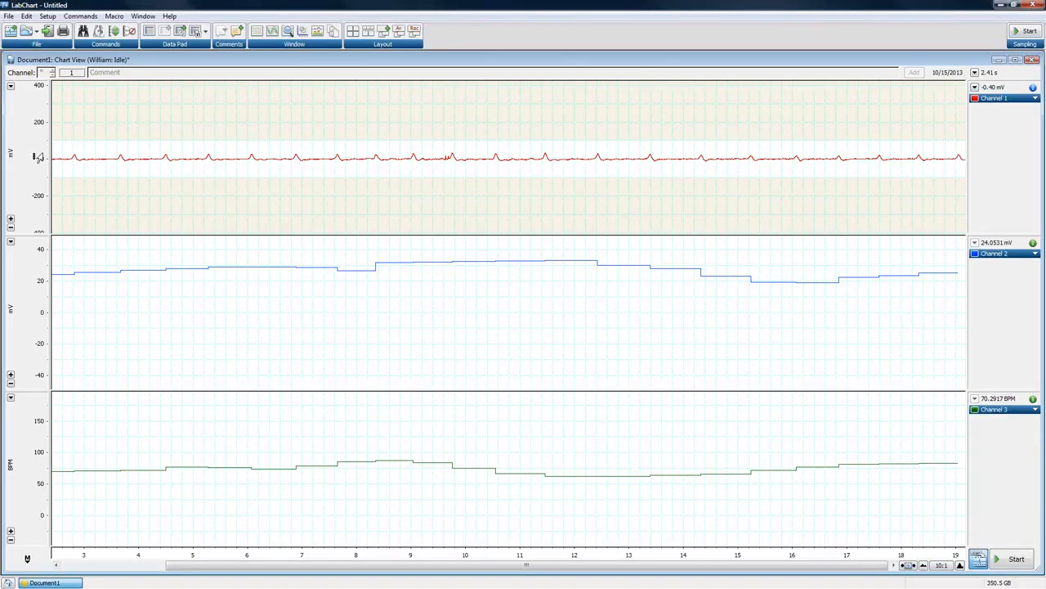
- Shift and stretch Channel 1's amplitude axis manually until it spans about -55 to 50 mV with zero near the middle
{"action": "mouse_move", "coordinate": [37, 154]}
{"action": "left_mouse_down"}
{"action": "mouse_move", "coordinate": [37, 187]}
{"action": "mouse_move", "coordinate": [37, 113]}
{"action": "mouse_move", "coordinate": [37, 210]}
{"action": "left_mouse_up"}
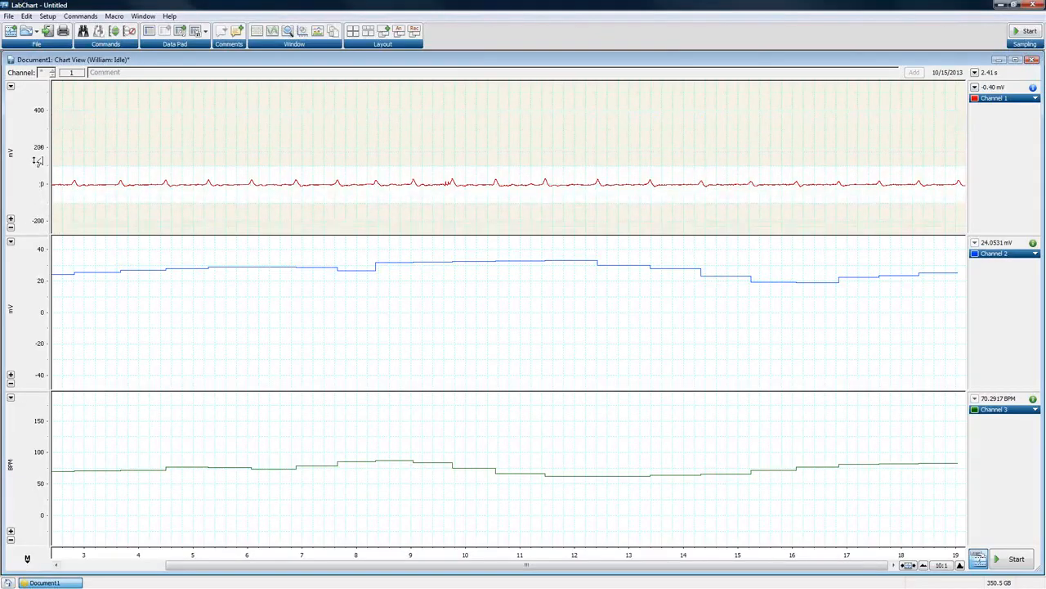
{"action": "left_click_drag", "start_coordinate": [37, 166], "coordinate": [37, 148]}
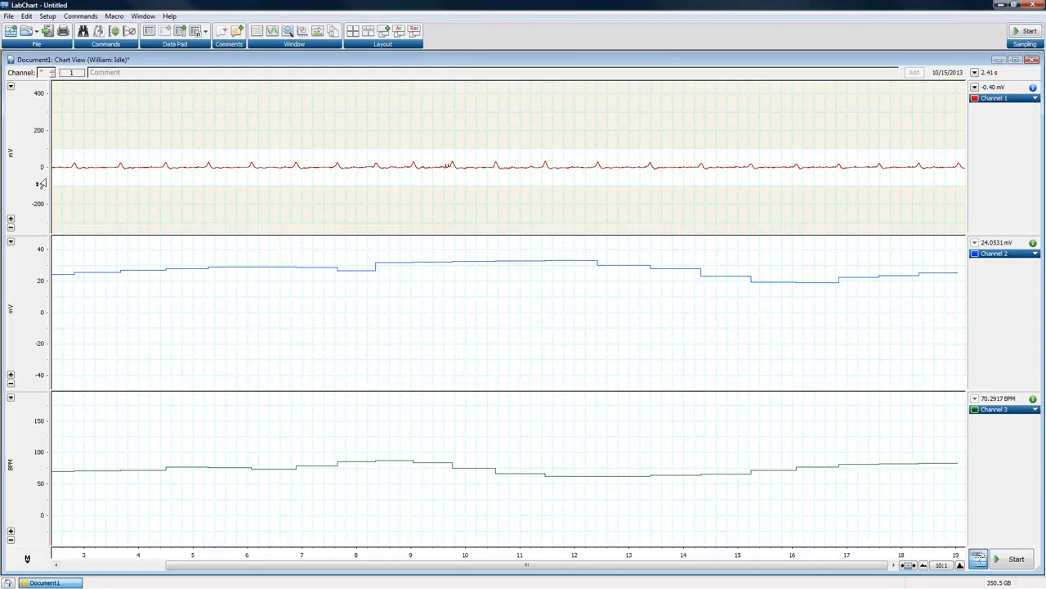
{"action": "left_click_drag", "start_coordinate": [41, 184], "coordinate": [48, 227]}
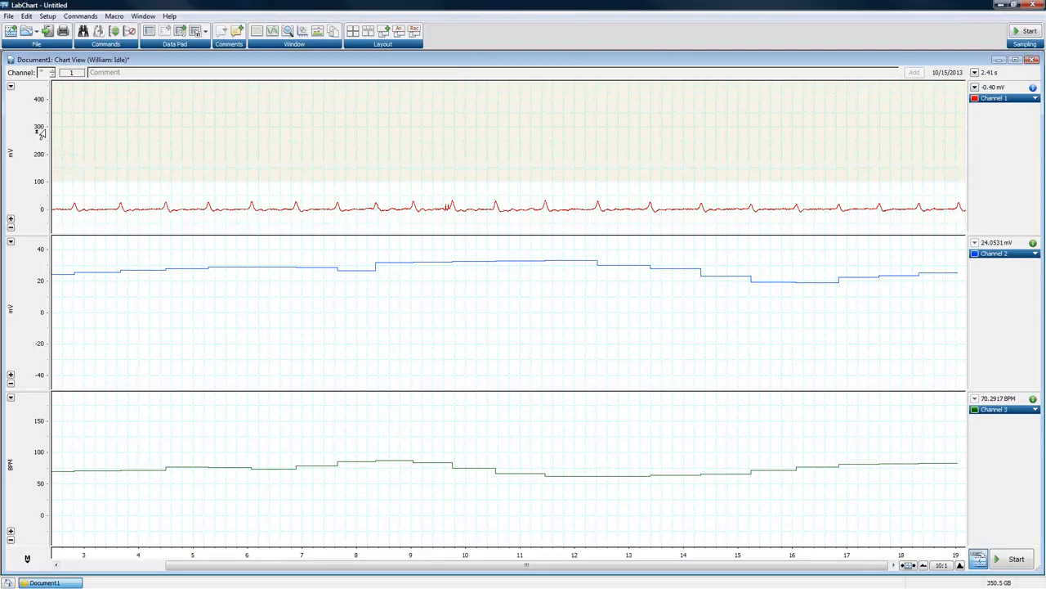
{"action": "mouse_move", "coordinate": [41, 132]}
{"action": "left_mouse_down"}
{"action": "mouse_move", "coordinate": [48, 4]}
{"action": "mouse_move", "coordinate": [60, 10]}
{"action": "left_mouse_up"}
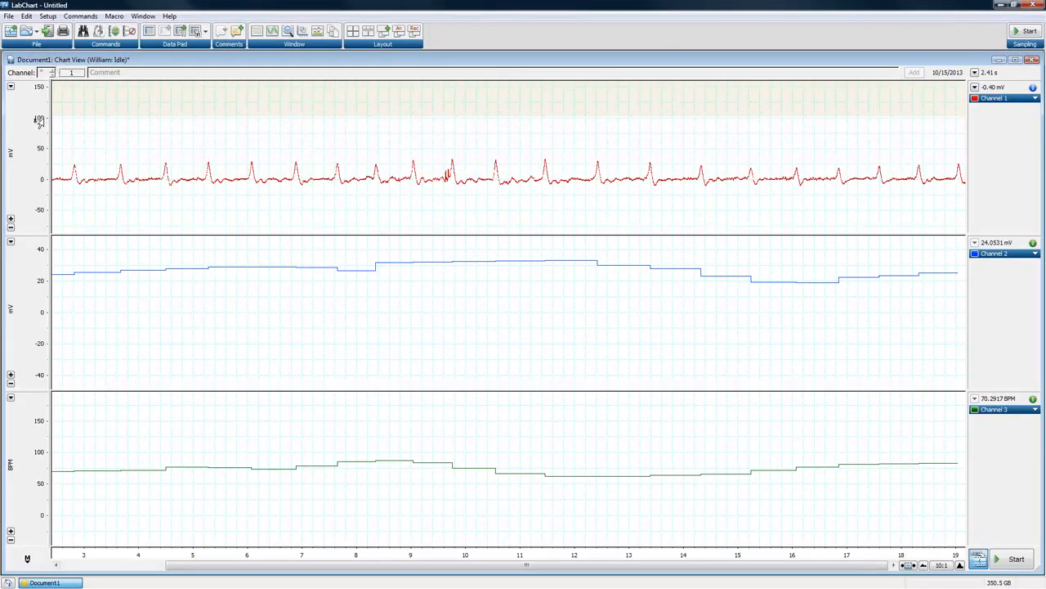
{"action": "left_click_drag", "start_coordinate": [40, 118], "coordinate": [48, 62]}
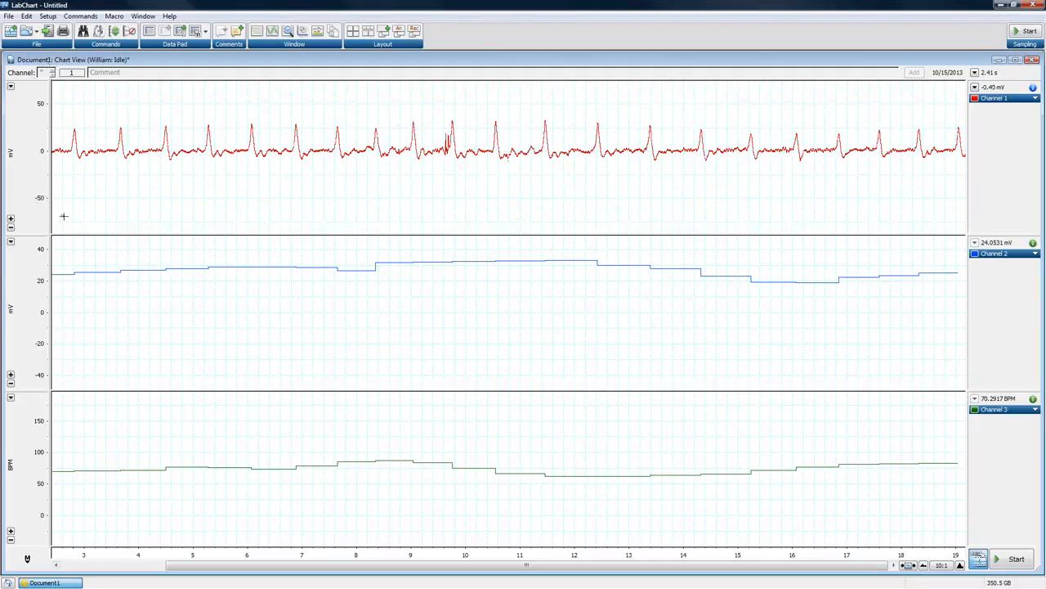
{"action": "mouse_move", "coordinate": [41, 189]}
{"action": "left_mouse_down"}
{"action": "mouse_move", "coordinate": [40, 216]}
{"action": "mouse_move", "coordinate": [40, 96]}
{"action": "left_mouse_up"}
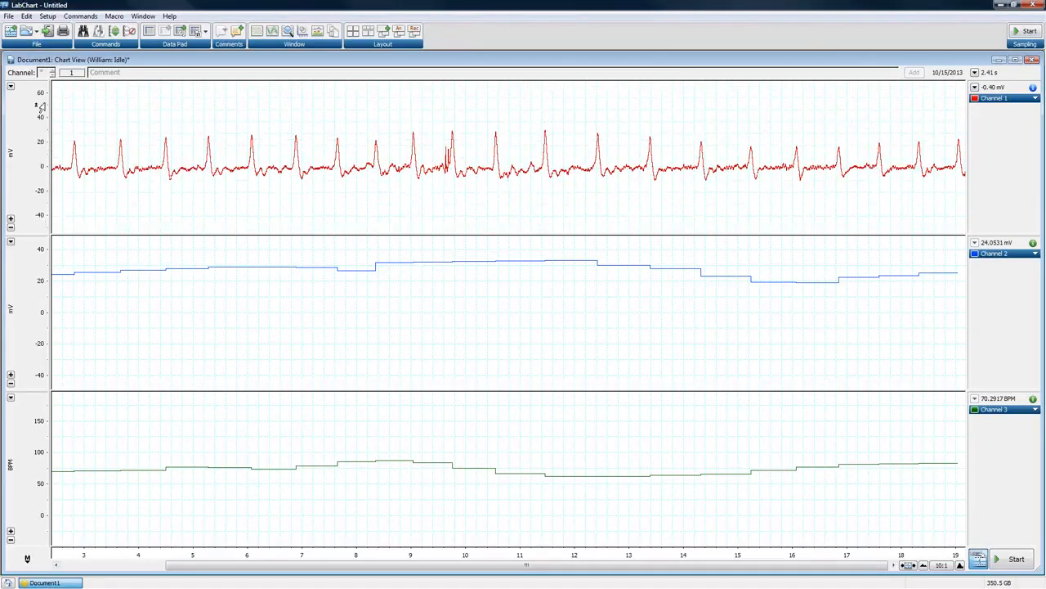
{"action": "left_click", "coordinate": [11, 228]}
{"action": "left_click", "coordinate": [11, 219]}
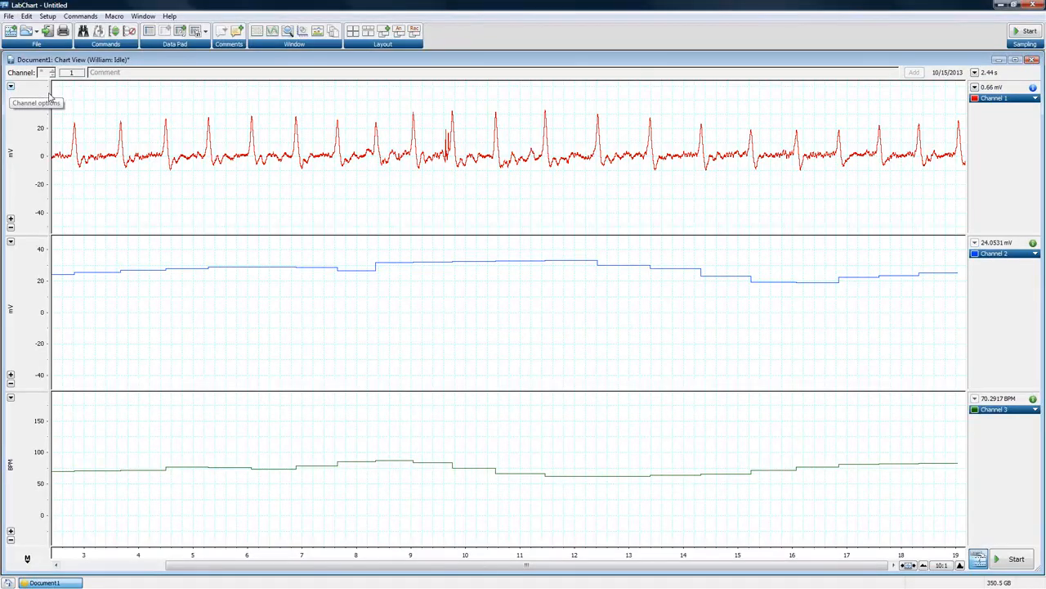
- Auto scale Channel 1 so its amplitude axis fits the recorded waveform
{"action": "left_click", "coordinate": [11, 87]}
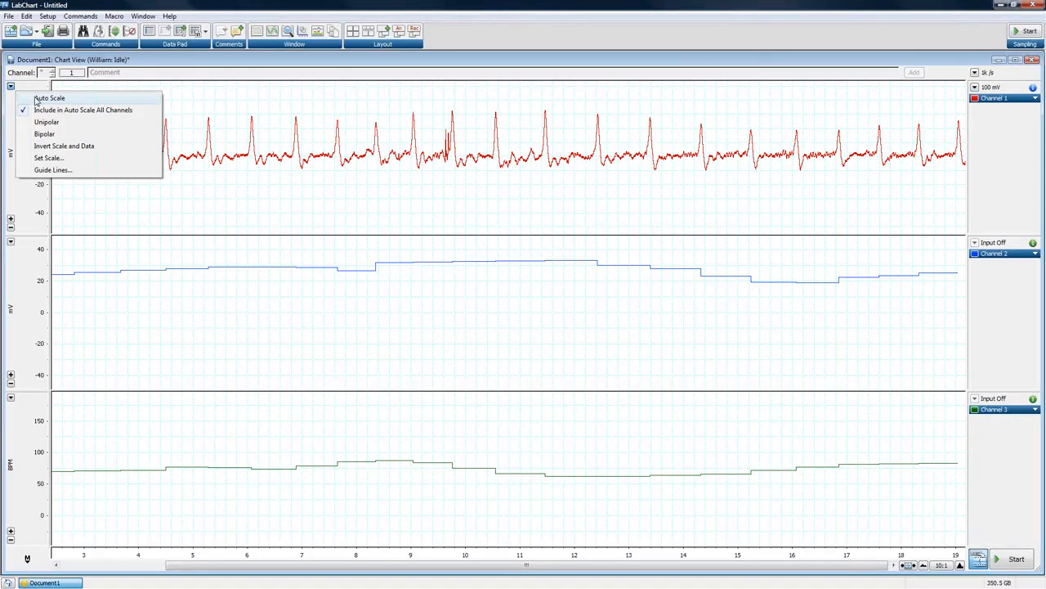
{"action": "left_click", "coordinate": [31, 99]}
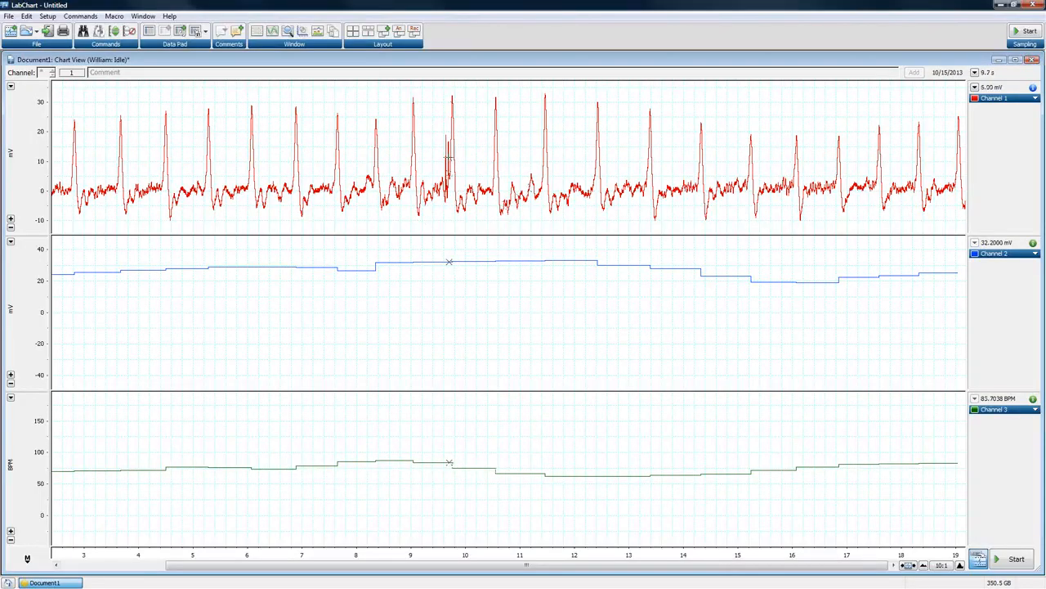
{"action": "left_click", "coordinate": [12, 87]}
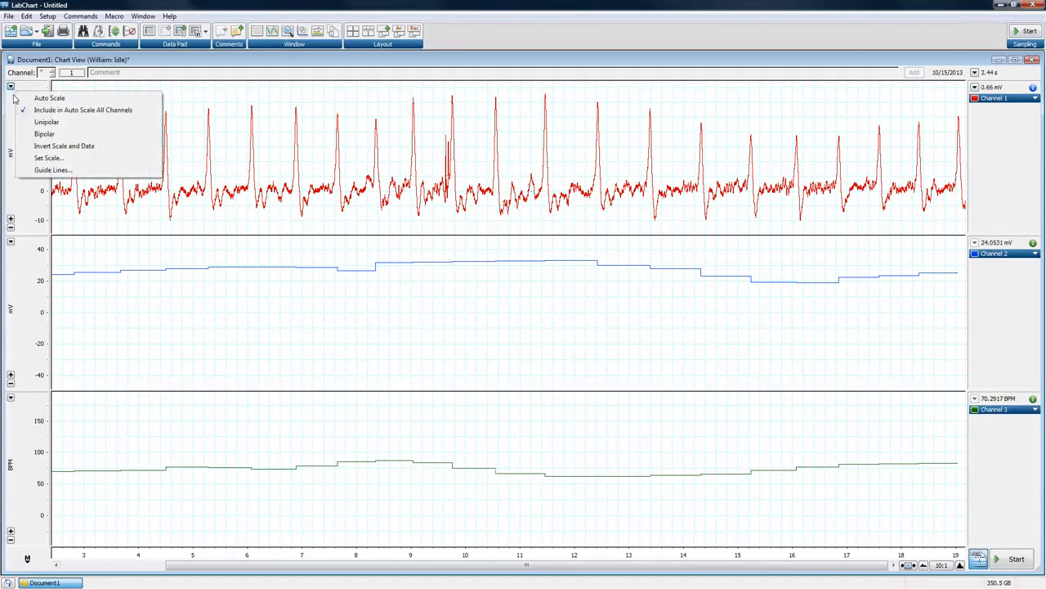
{"action": "left_click", "coordinate": [166, 190]}
- Compress Channel 1's amplitude axis by two levels and refit it with Auto Scale
{"action": "left_click", "coordinate": [11, 228]}
{"action": "left_click", "coordinate": [11, 228]}
{"action": "left_click", "coordinate": [10, 86]}
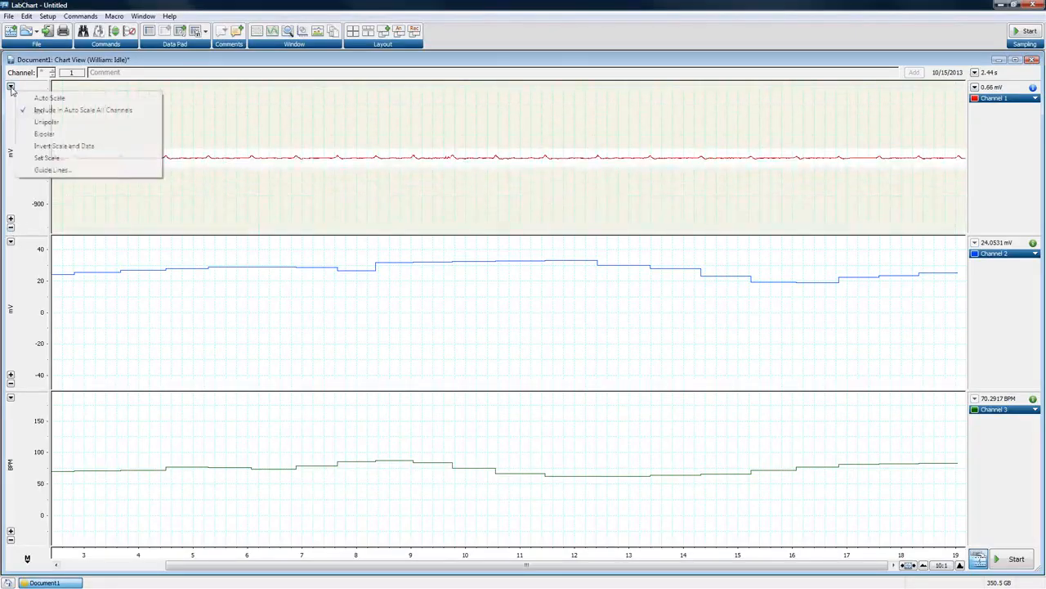
{"action": "left_click", "coordinate": [22, 97]}
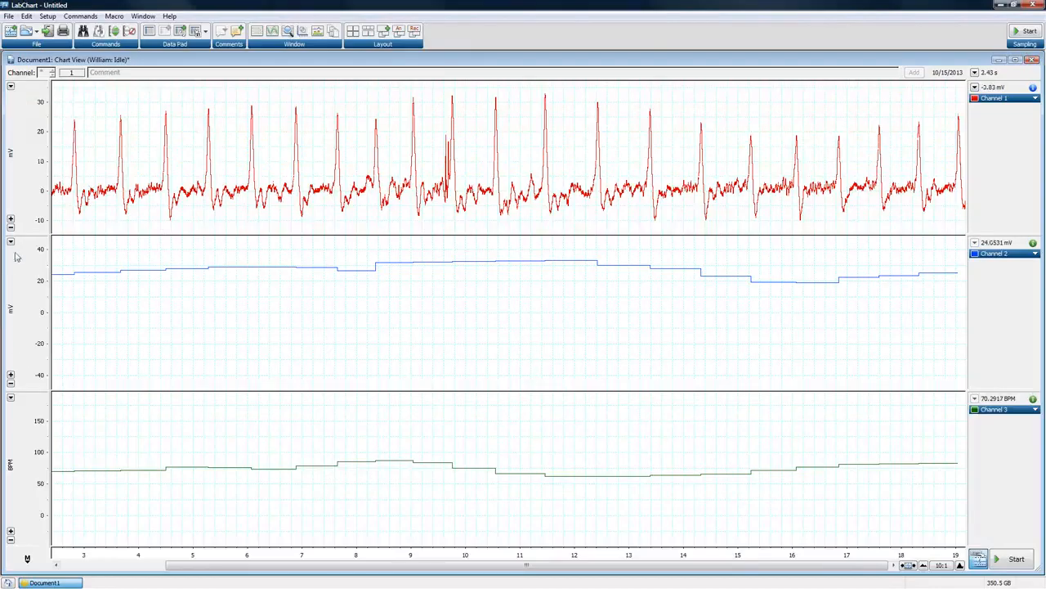
- Compress the amplitude axes of all three channels and refit them together with a single auto scale of all channels
{"action": "left_click", "coordinate": [11, 228]}
{"action": "left_click", "coordinate": [10, 228]}
{"action": "left_click", "coordinate": [11, 384]}
{"action": "left_click", "coordinate": [11, 384]}
{"action": "left_click", "coordinate": [10, 539]}
{"action": "left_click", "coordinate": [11, 540]}
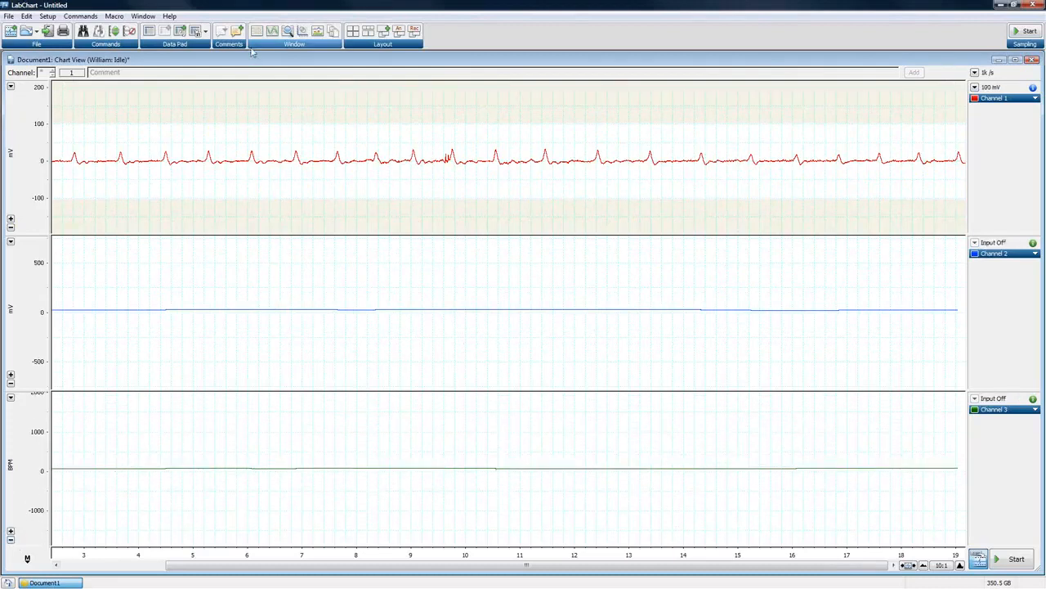
{"action": "left_click", "coordinate": [113, 33]}
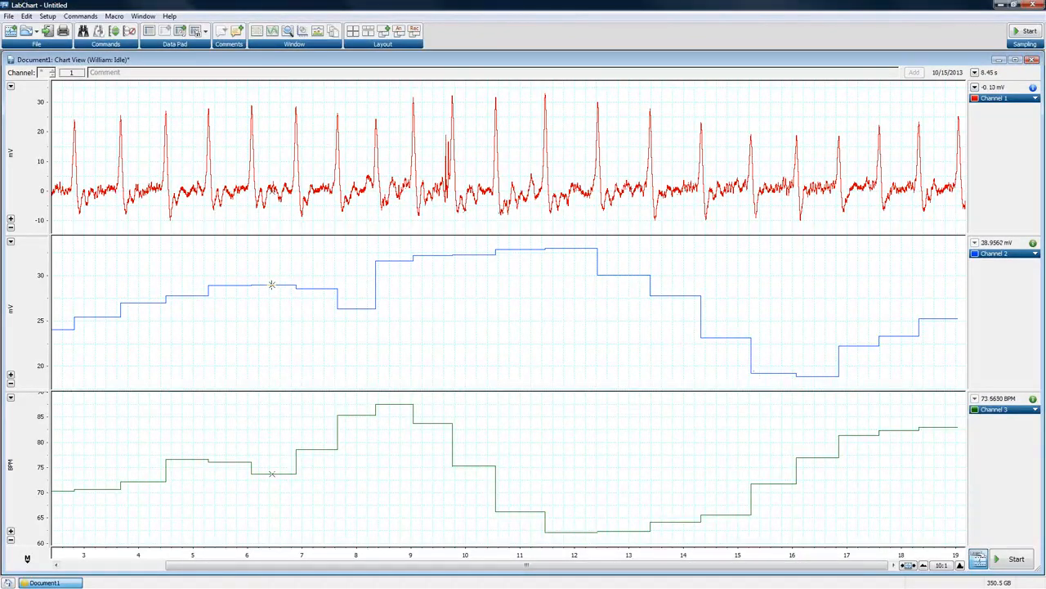
- Switch Channel 1's amplitude axis to Unipolar and back to Bipolar
{"action": "left_click", "coordinate": [11, 86]}
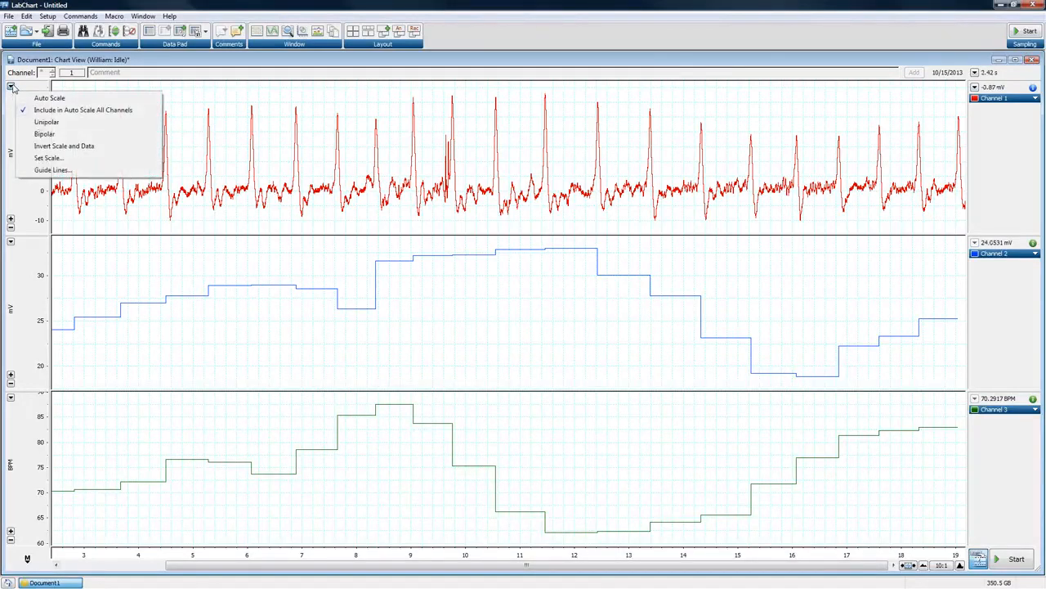
{"action": "left_click", "coordinate": [41, 122]}
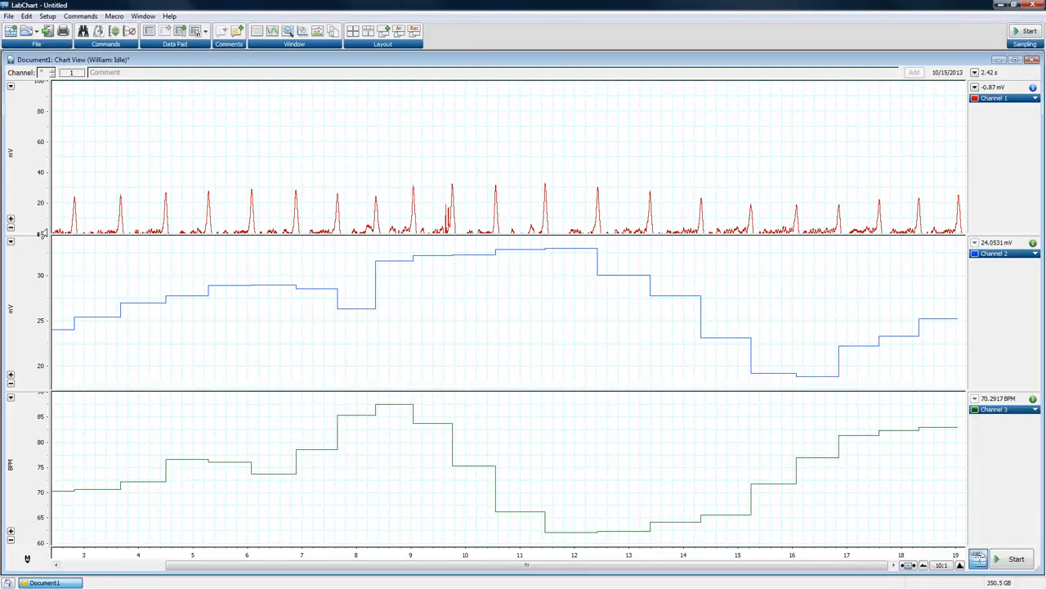
{"action": "left_click", "coordinate": [10, 86]}
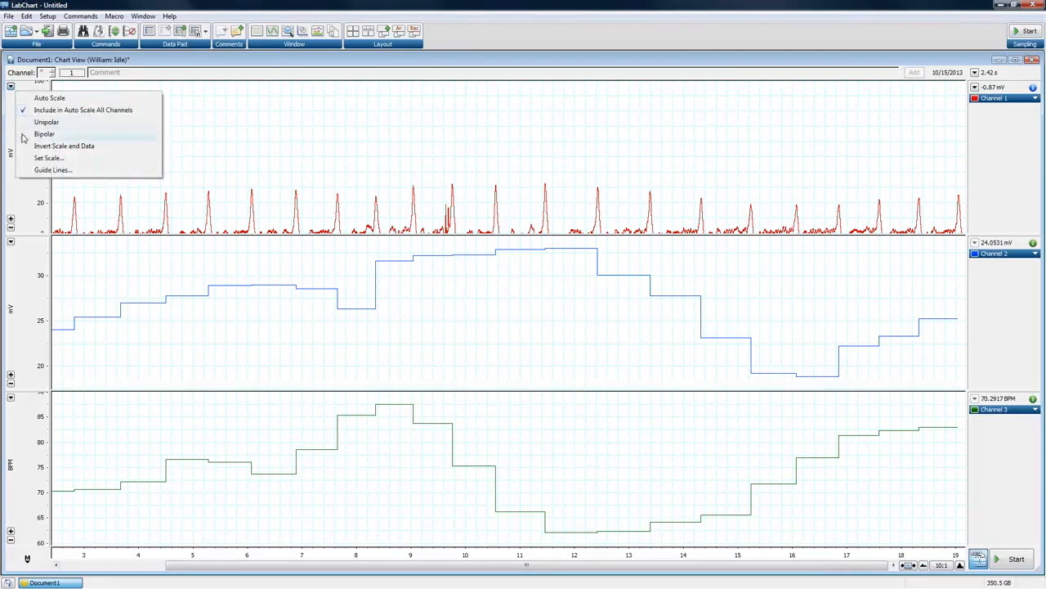
{"action": "left_click", "coordinate": [27, 125]}
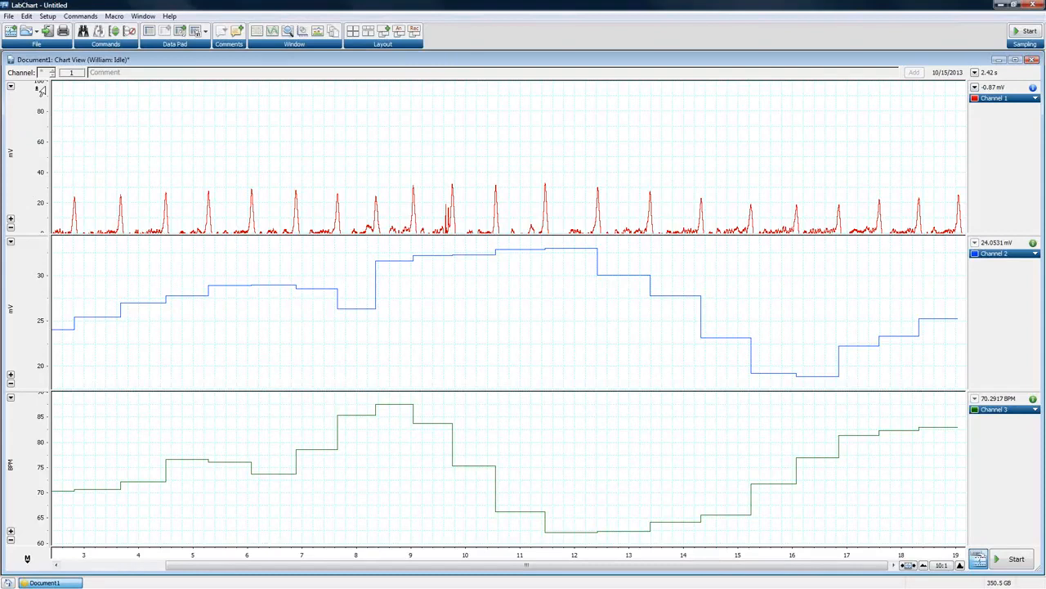
{"action": "left_click", "coordinate": [12, 87]}
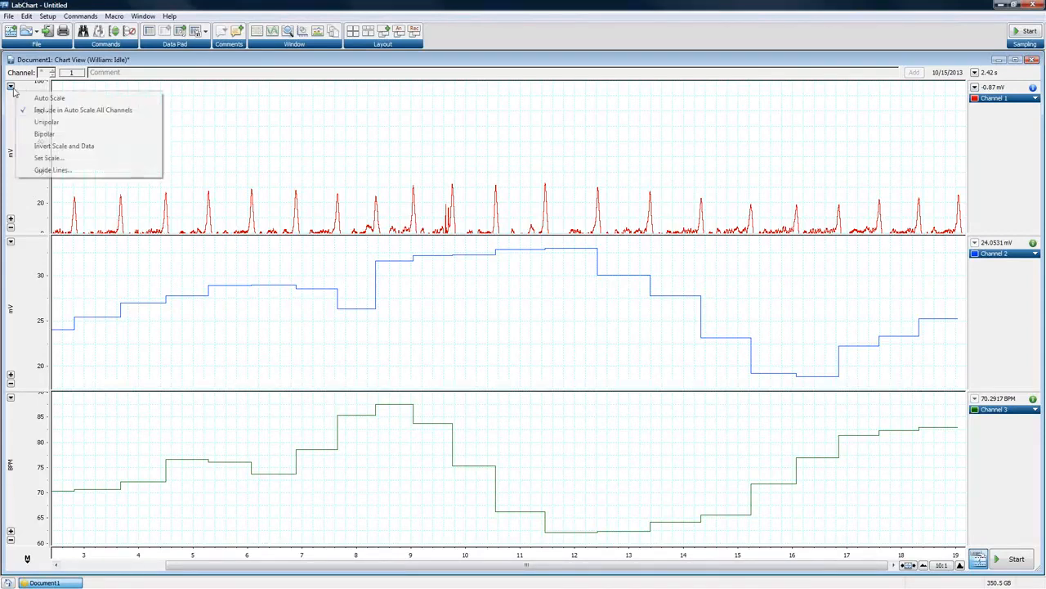
{"action": "left_click", "coordinate": [38, 135]}
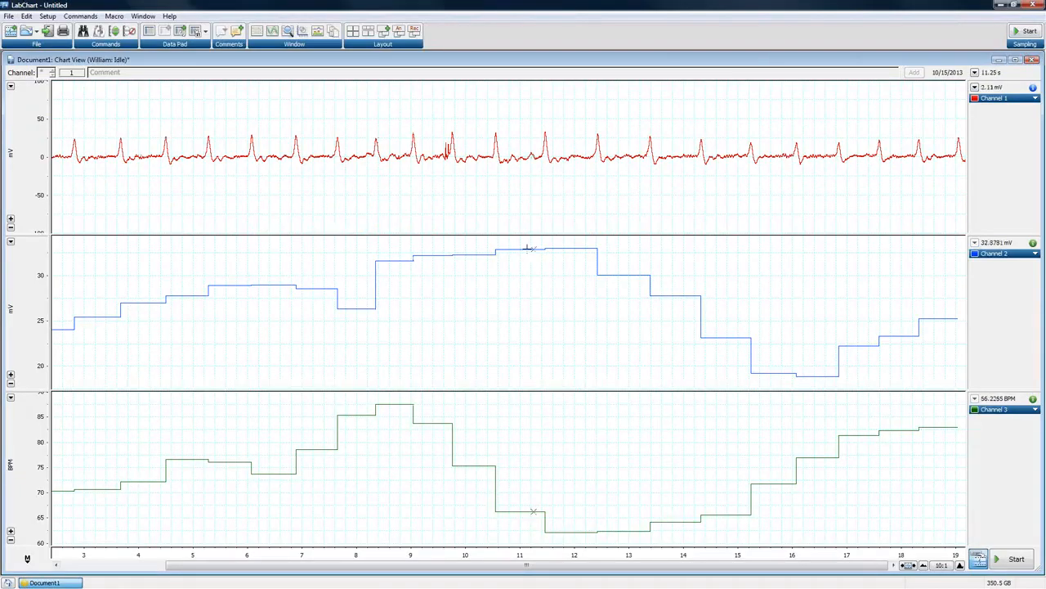
- Turn Invert Scale and Data on for Channel 1 and switch it off again
{"action": "left_click", "coordinate": [11, 87]}
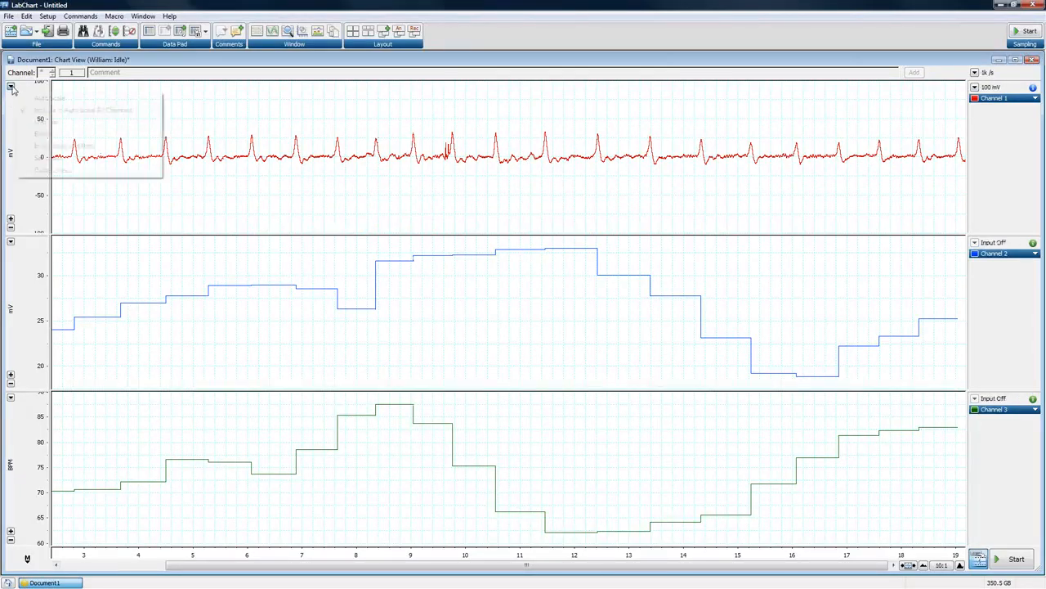
{"action": "left_click", "coordinate": [33, 146]}
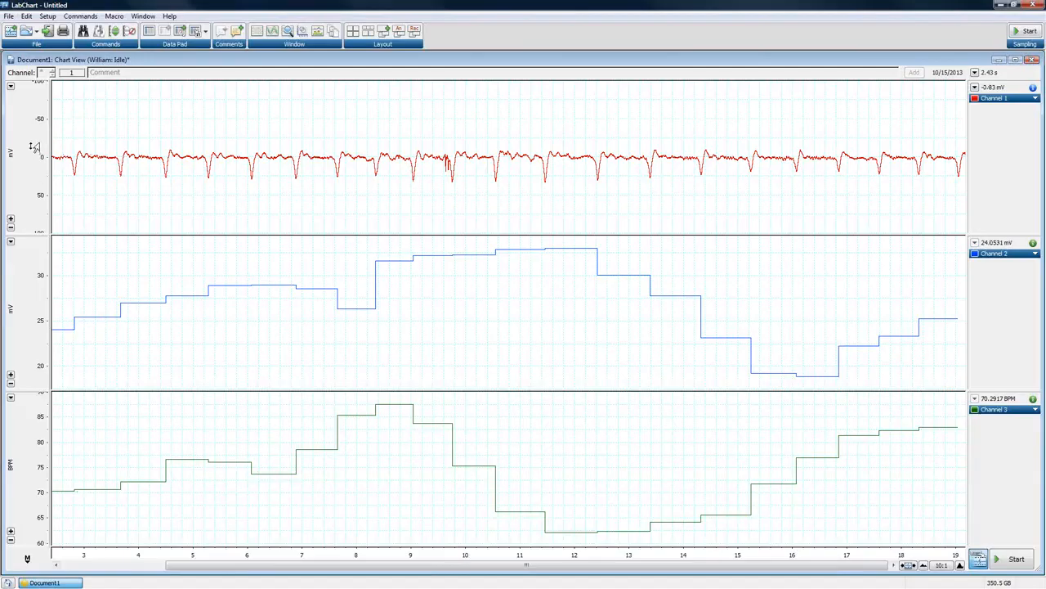
{"action": "left_click", "coordinate": [10, 86]}
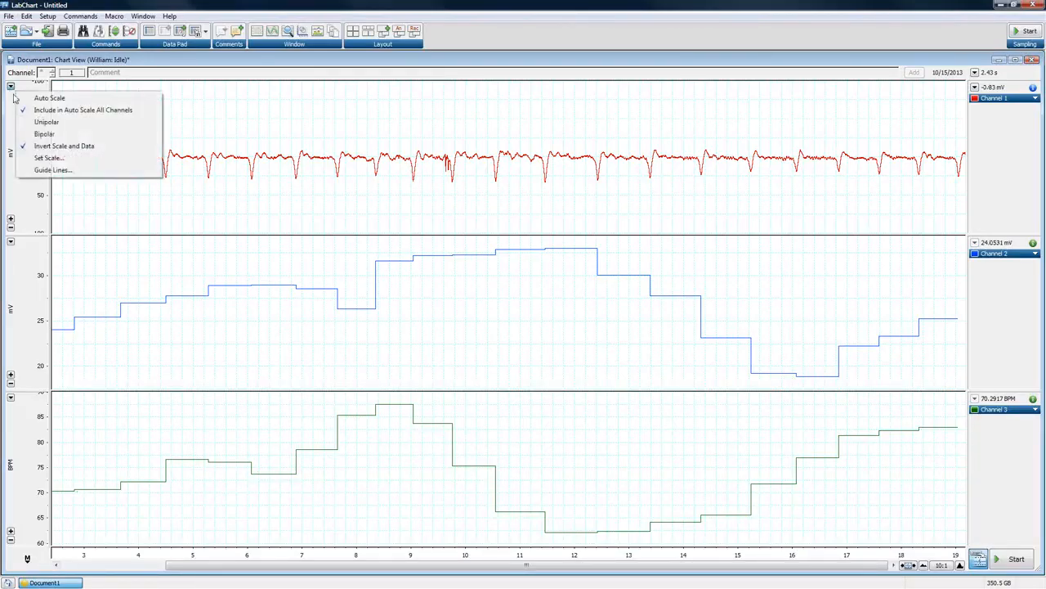
{"action": "left_click", "coordinate": [25, 147]}
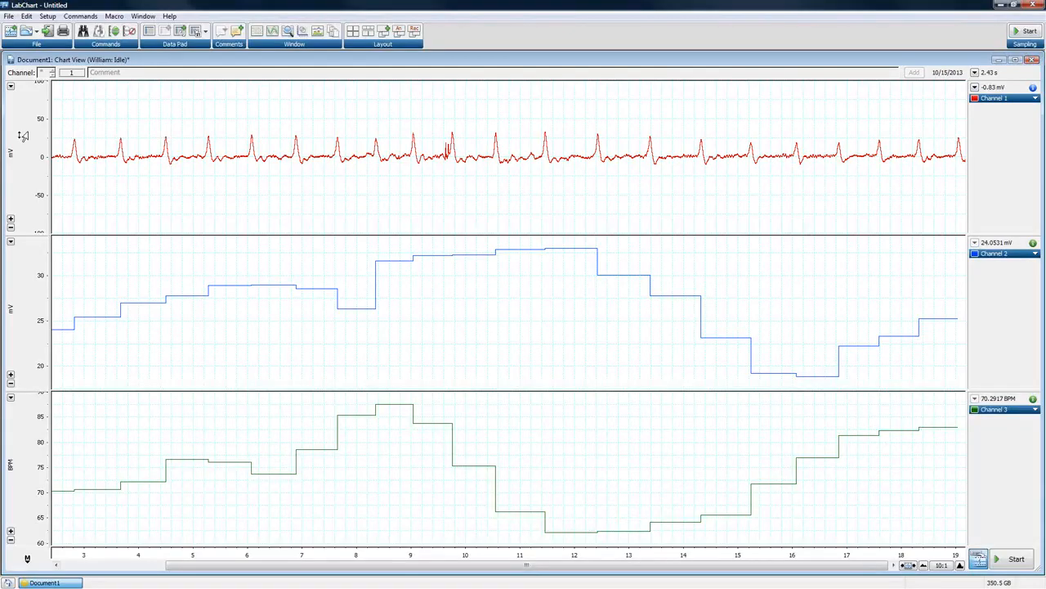
- Set Channel 1's scale to a top value of 50 mV and a bottom value of -10 mV
{"action": "left_click", "coordinate": [10, 86]}
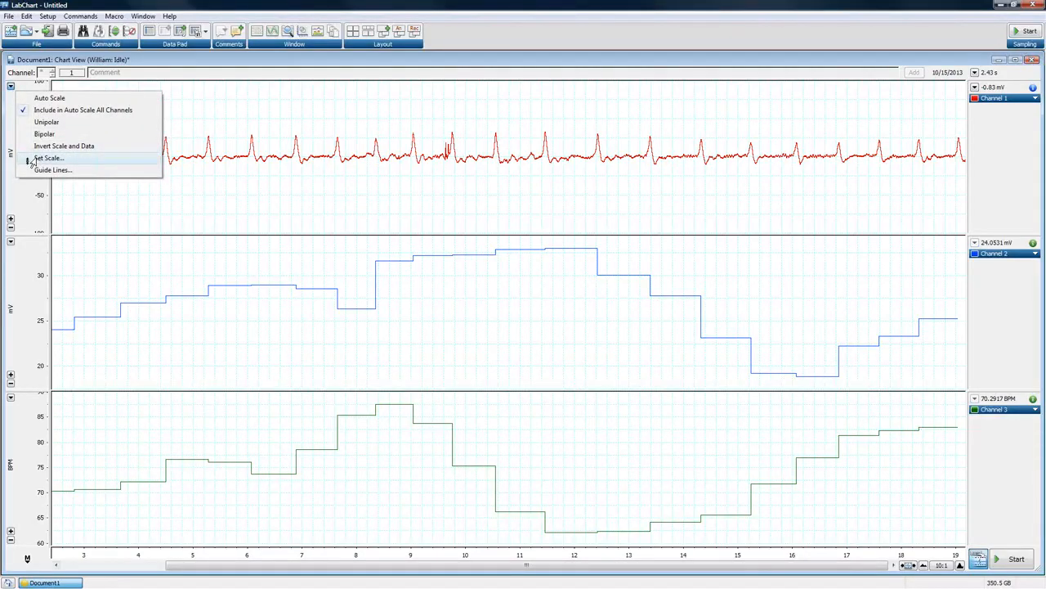
{"action": "left_click", "coordinate": [31, 161]}
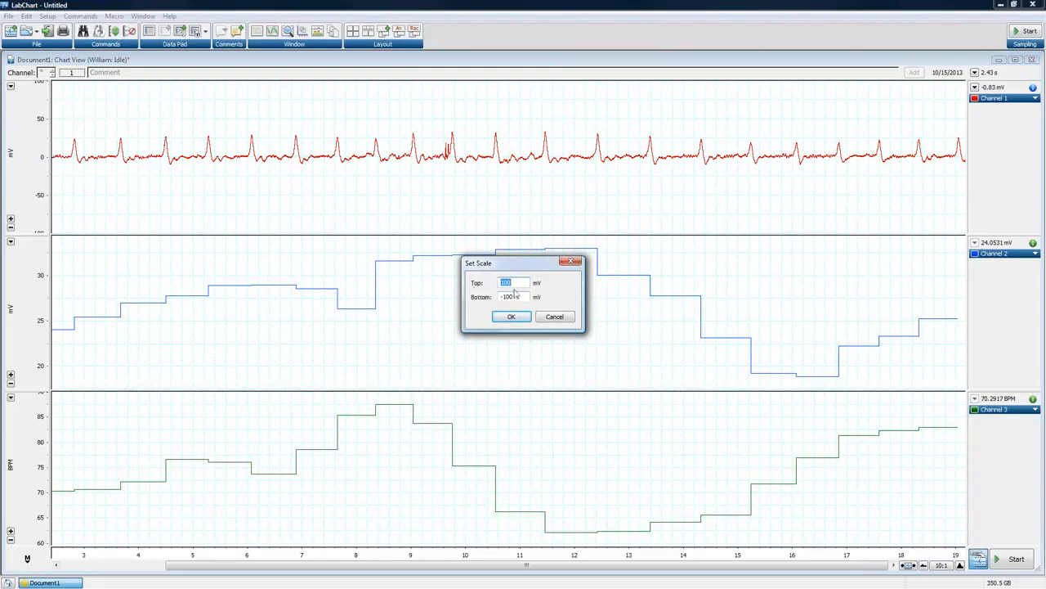
{"action": "type", "text": "50"}
{"action": "left_click_drag", "start_coordinate": [515, 298], "coordinate": [505, 304]}
{"action": "type", "text": "10"}
{"action": "left_click", "coordinate": [511, 317]}
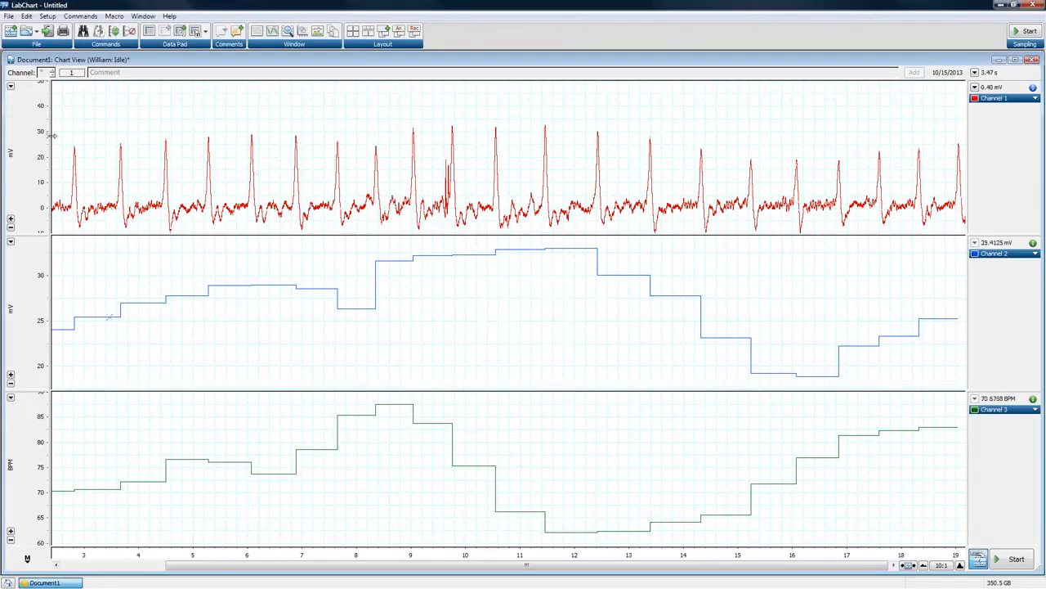
- Exclude Channel 1 from Auto Scale All Channels
{"action": "left_click", "coordinate": [11, 86]}
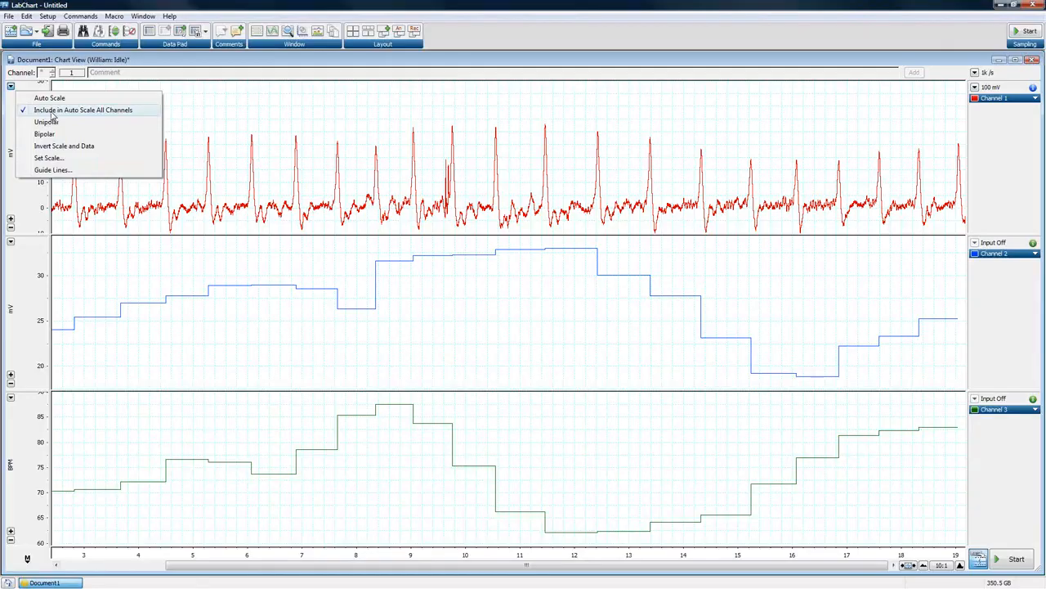
{"action": "left_click", "coordinate": [12, 244]}
{"action": "left_click", "coordinate": [10, 86]}
{"action": "left_click", "coordinate": [28, 112]}
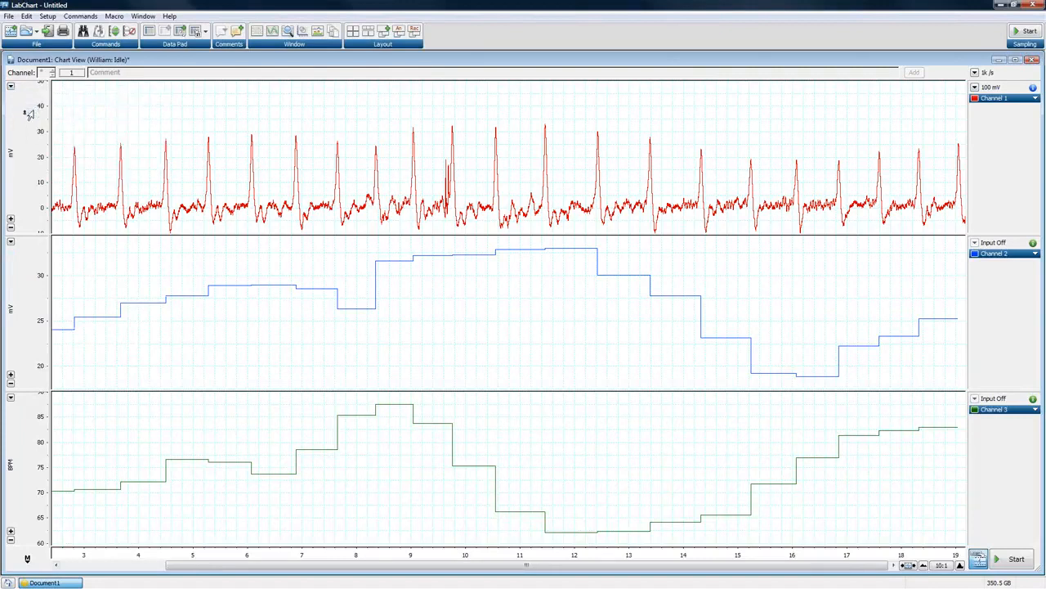
- Compress the amplitude axes of Channel 1 and Channel 2 with three scaling increments each, and auto scale all channels
{"action": "left_click", "coordinate": [11, 228]}
{"action": "left_click", "coordinate": [11, 228]}
{"action": "left_click", "coordinate": [11, 228]}
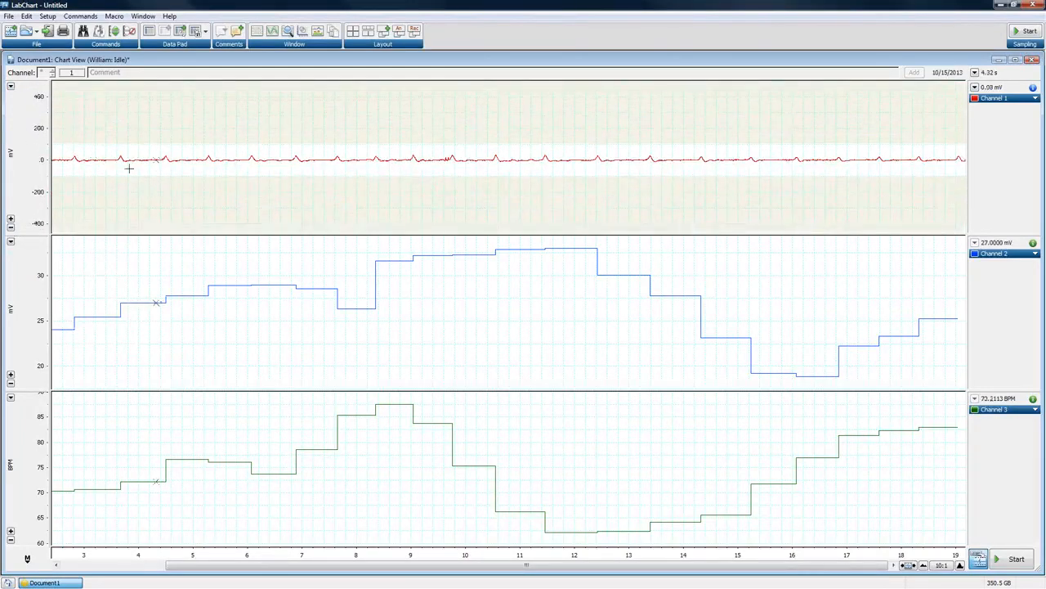
{"action": "left_click", "coordinate": [11, 384]}
{"action": "left_click", "coordinate": [11, 383]}
{"action": "left_click", "coordinate": [11, 383]}
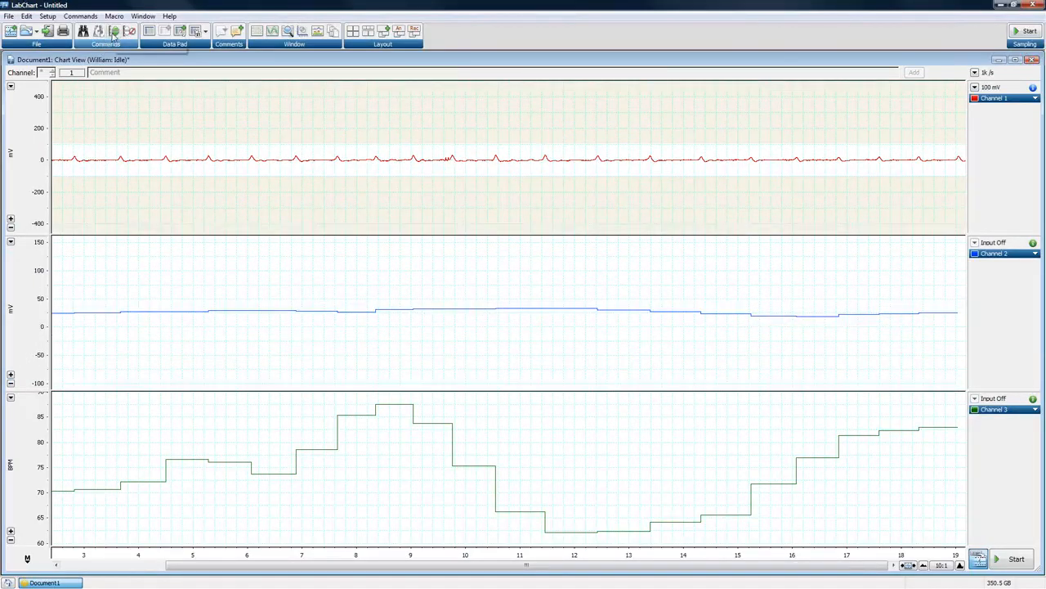
{"action": "left_click", "coordinate": [113, 33]}
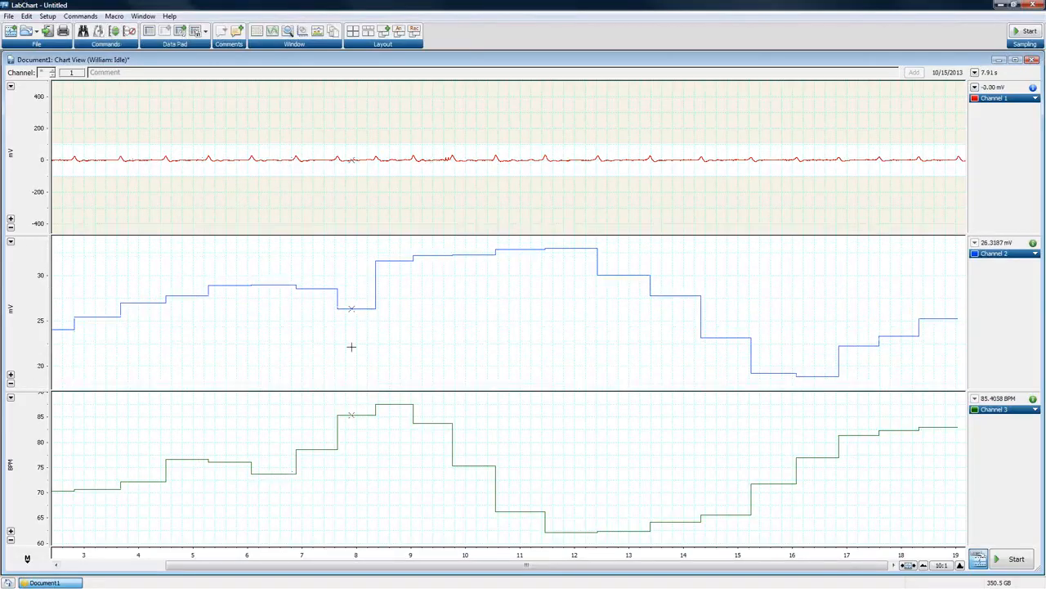
- Include Channel 1 in Auto Scale All Channels again and auto scale all channels
{"action": "left_click", "coordinate": [11, 85]}
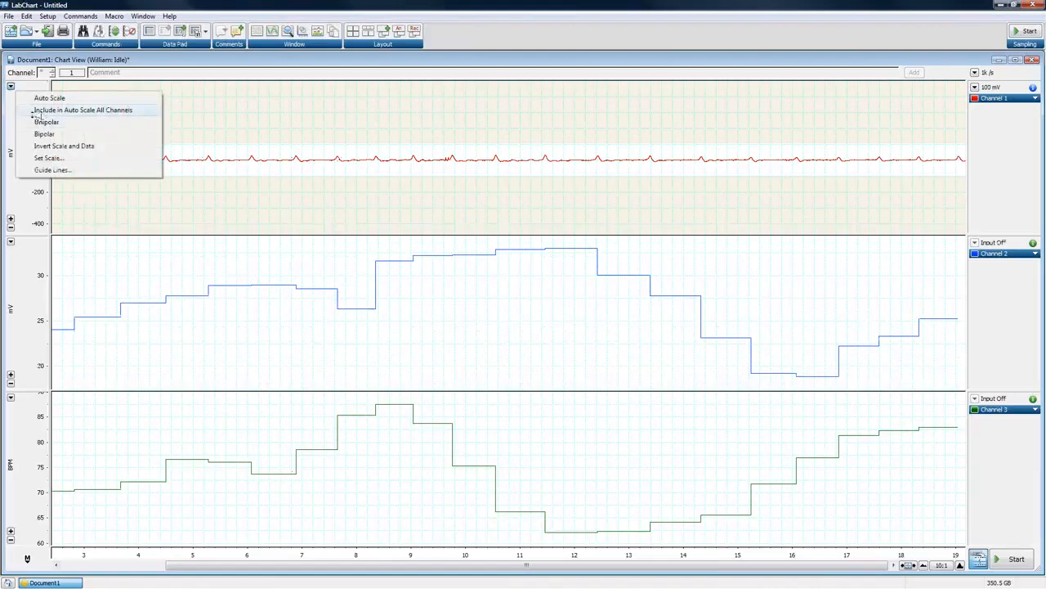
{"action": "left_click", "coordinate": [36, 114]}
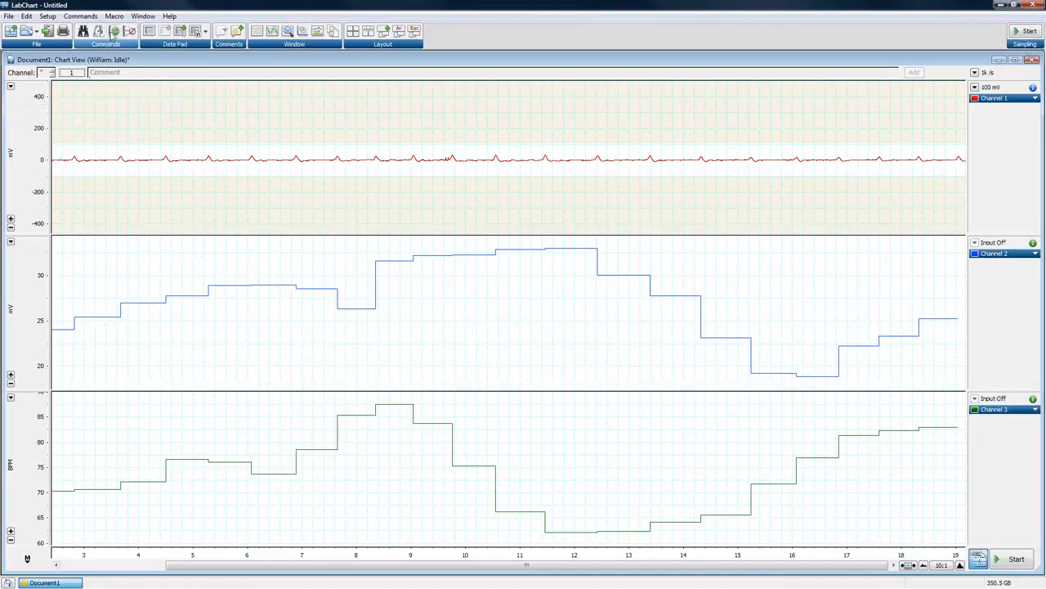
{"action": "left_click", "coordinate": [113, 31]}
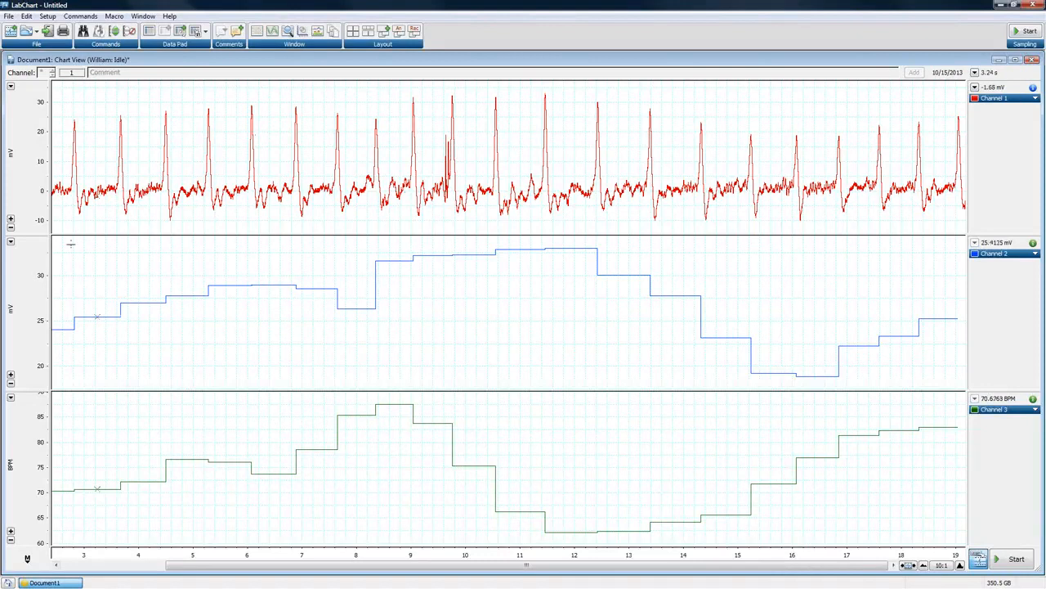
- Magnify Channel 2's amplitude axis by two scaling increments
{"action": "left_click", "coordinate": [11, 374]}
{"action": "left_click", "coordinate": [10, 375]}
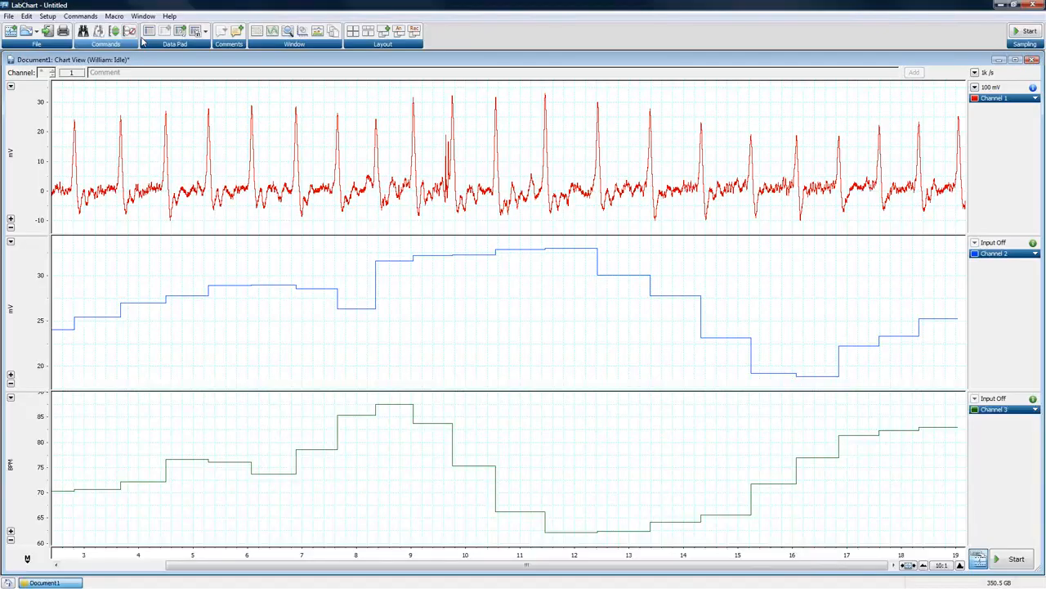
- Scroll back to the start of the recording and set the horizontal compression to 1:1
{"action": "left_click_drag", "start_coordinate": [496, 567], "coordinate": [391, 567]}
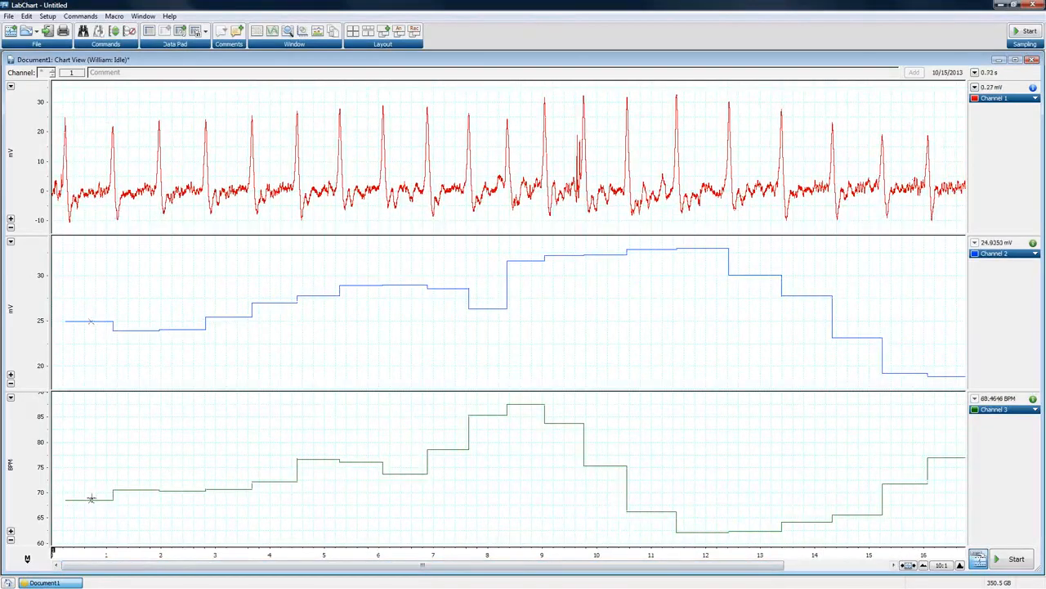
{"action": "left_click", "coordinate": [960, 566]}
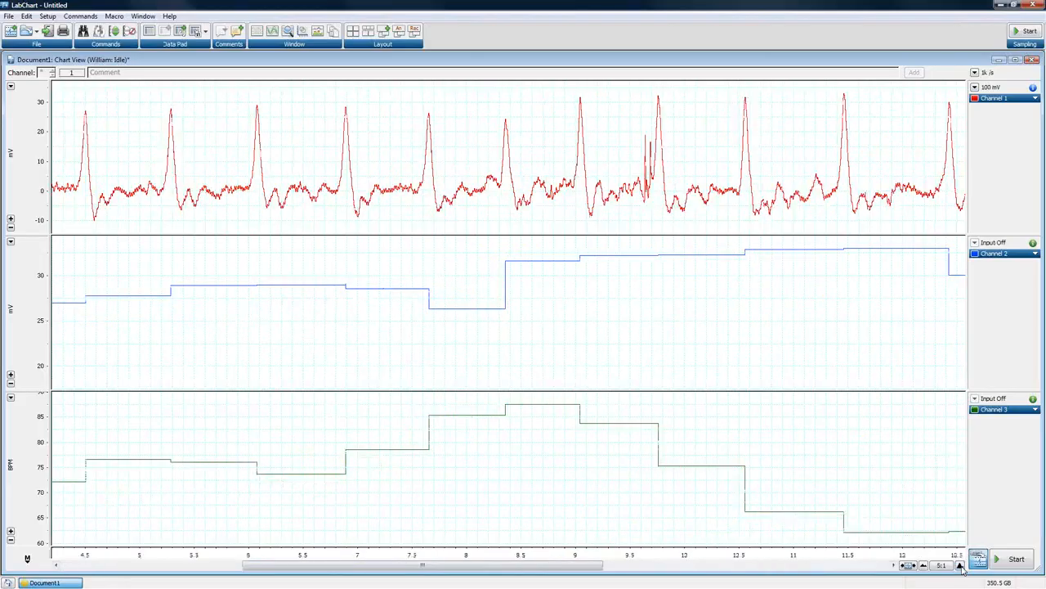
{"action": "left_click", "coordinate": [960, 566]}
{"action": "left_click", "coordinate": [961, 566]}
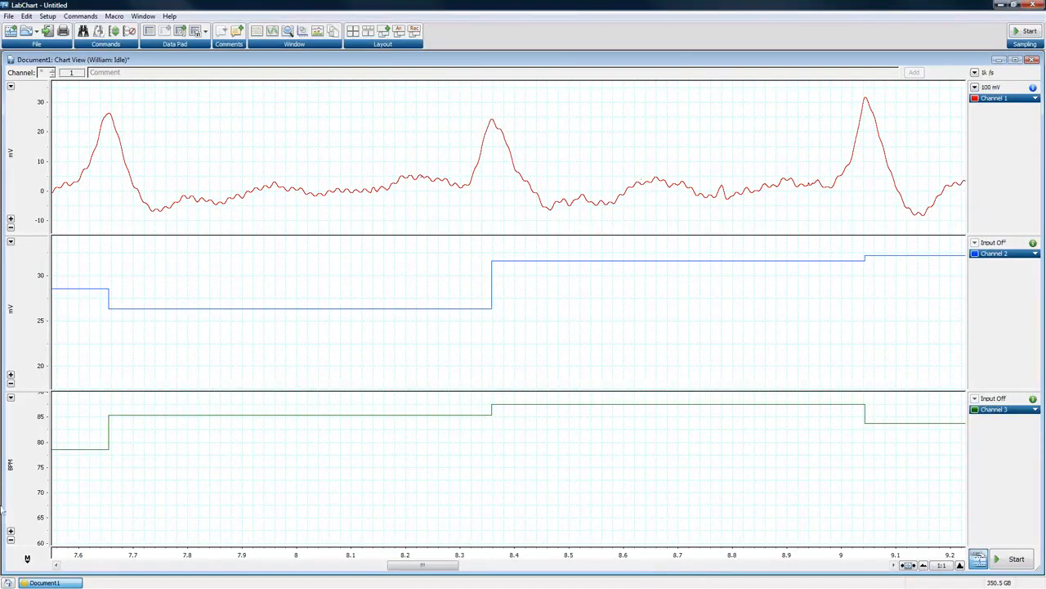
- Magnify Channel 3's amplitude axis by two scaling increments and turn on continuous auto scaling for all channels
{"action": "left_click", "coordinate": [10, 531]}
{"action": "left_click", "coordinate": [11, 530]}
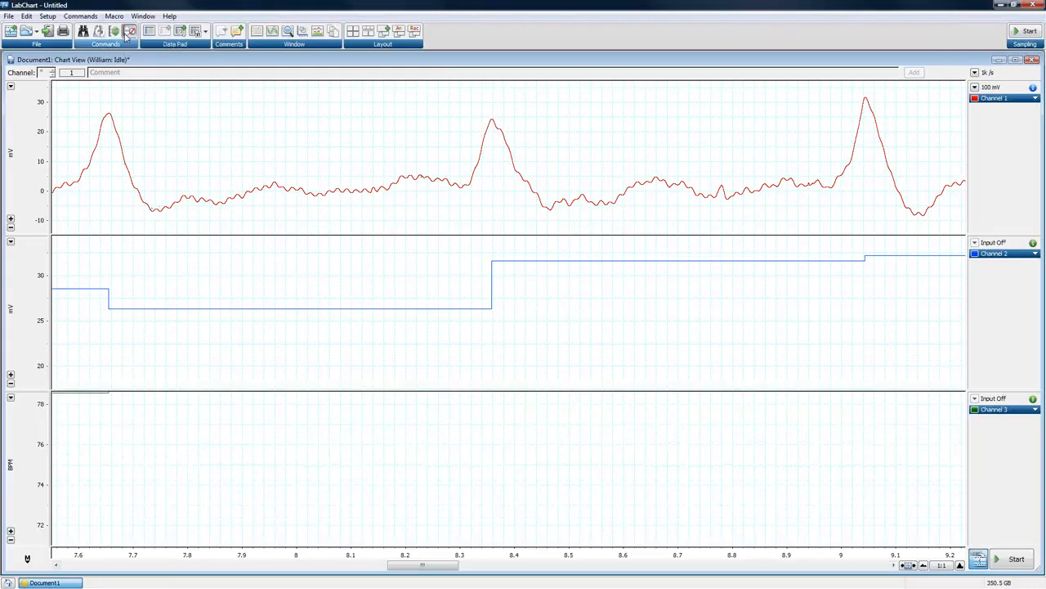
{"action": "left_click", "coordinate": [128, 32]}
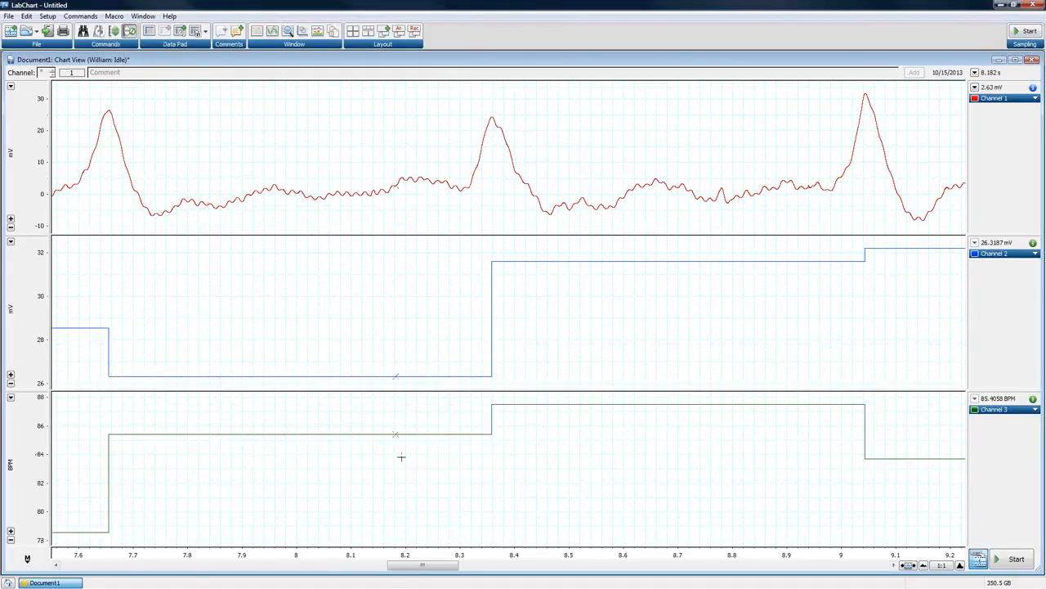
- Scroll to the data at about 12 to 13.7 s and set the horizontal compression to 10:1
{"action": "left_click_drag", "start_coordinate": [428, 564], "coordinate": [630, 573]}
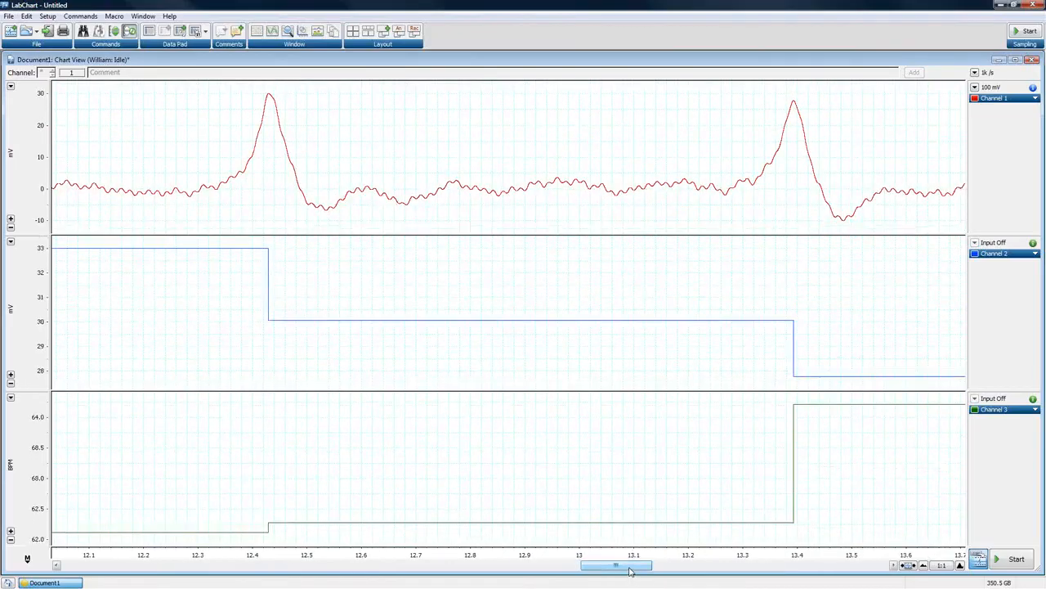
{"action": "left_click", "coordinate": [924, 565]}
{"action": "left_click", "coordinate": [924, 565]}
{"action": "left_click", "coordinate": [924, 565]}
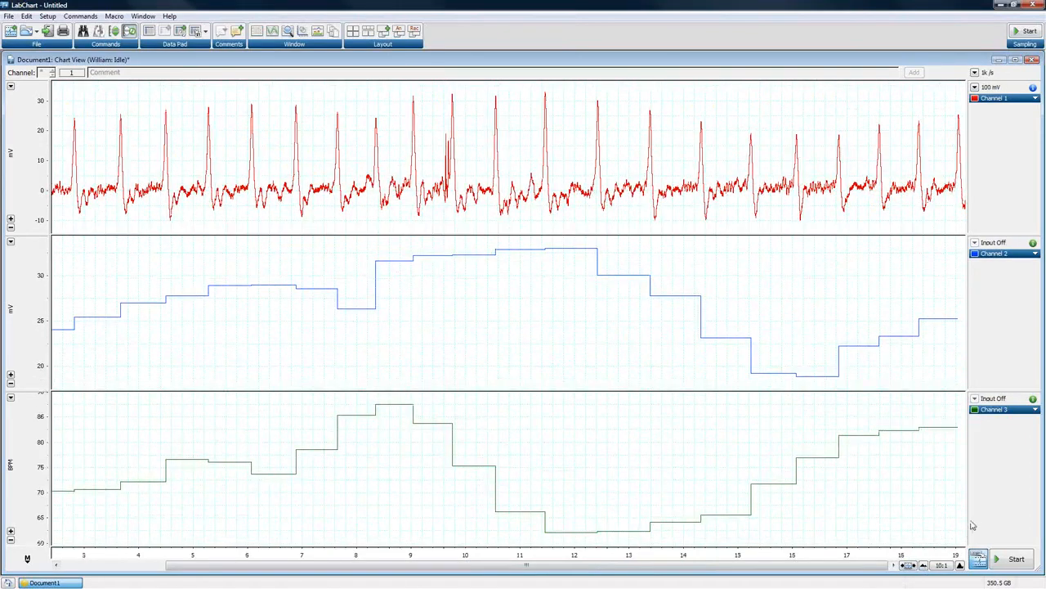
- Record a new block of about 50 s with continuous auto scaling on, and stop sampling
{"action": "left_click", "coordinate": [1017, 561]}
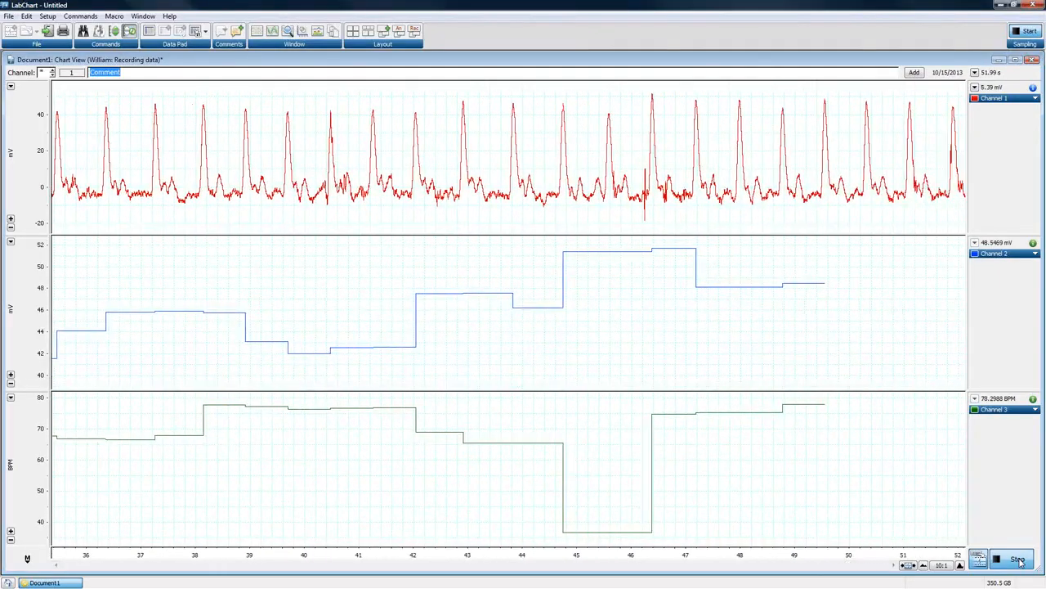
{"action": "left_click", "coordinate": [1018, 560]}
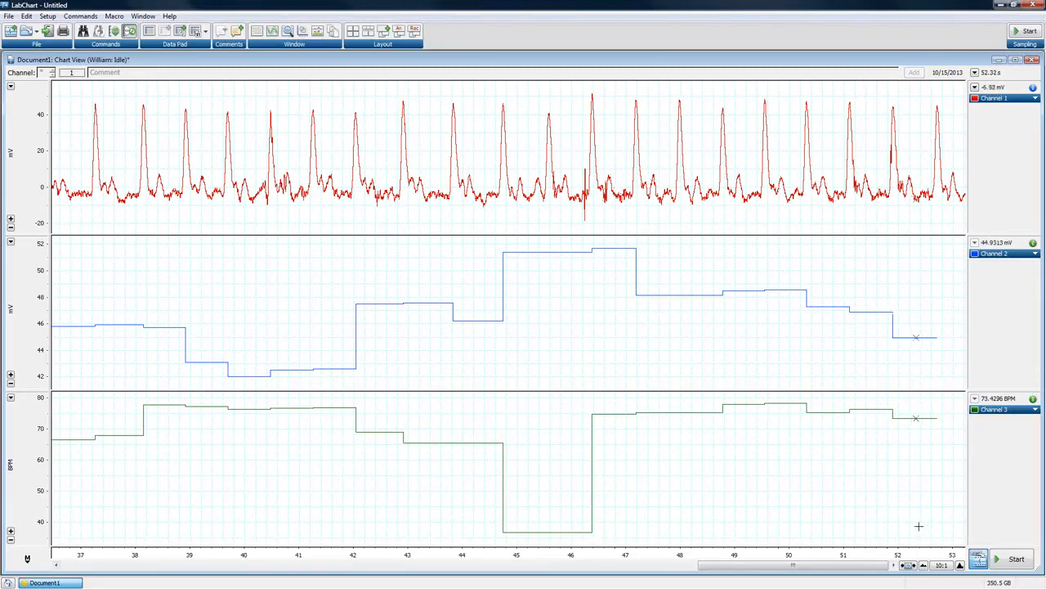
- Examine the auto scaled amplitude axes at horizontal compressions from 2:1 out to 100:1
{"action": "left_click", "coordinate": [960, 566]}
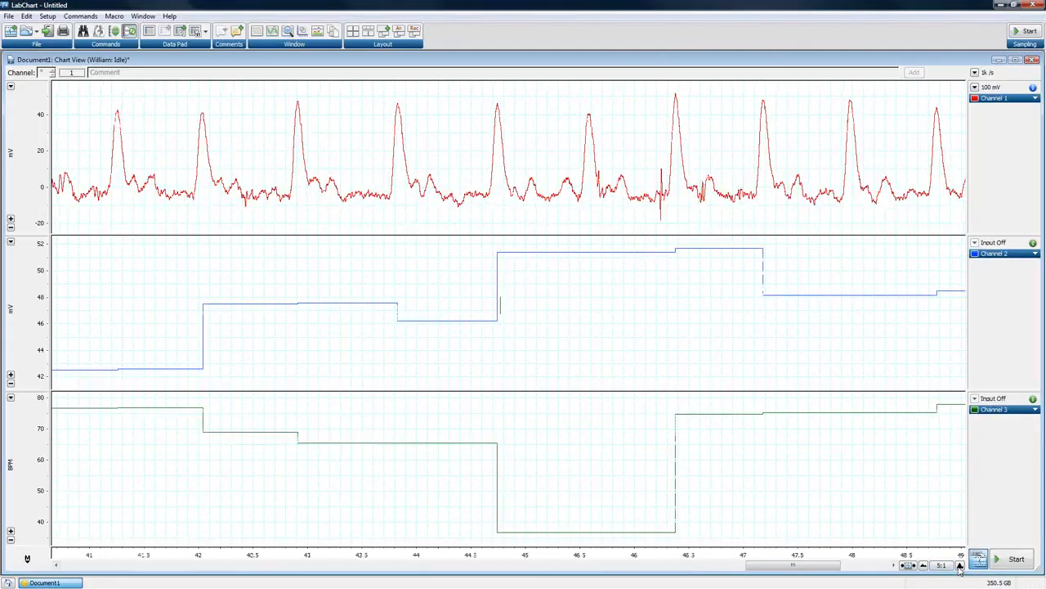
{"action": "left_click", "coordinate": [959, 566]}
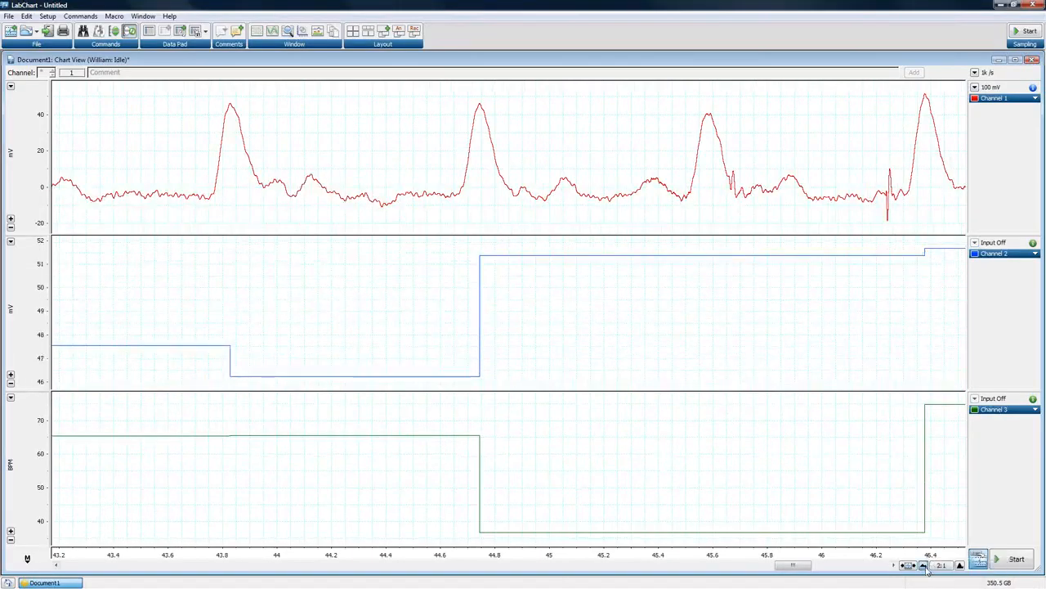
{"action": "left_click", "coordinate": [925, 566]}
{"action": "left_click", "coordinate": [925, 566]}
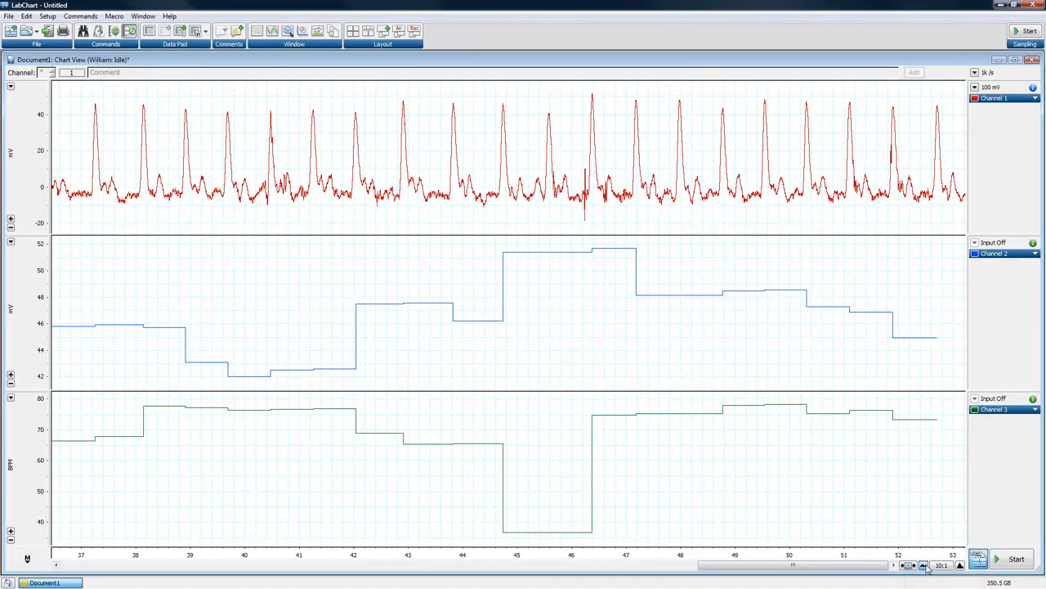
{"action": "left_click", "coordinate": [923, 565]}
{"action": "left_click", "coordinate": [924, 566]}
{"action": "left_click", "coordinate": [924, 565]}
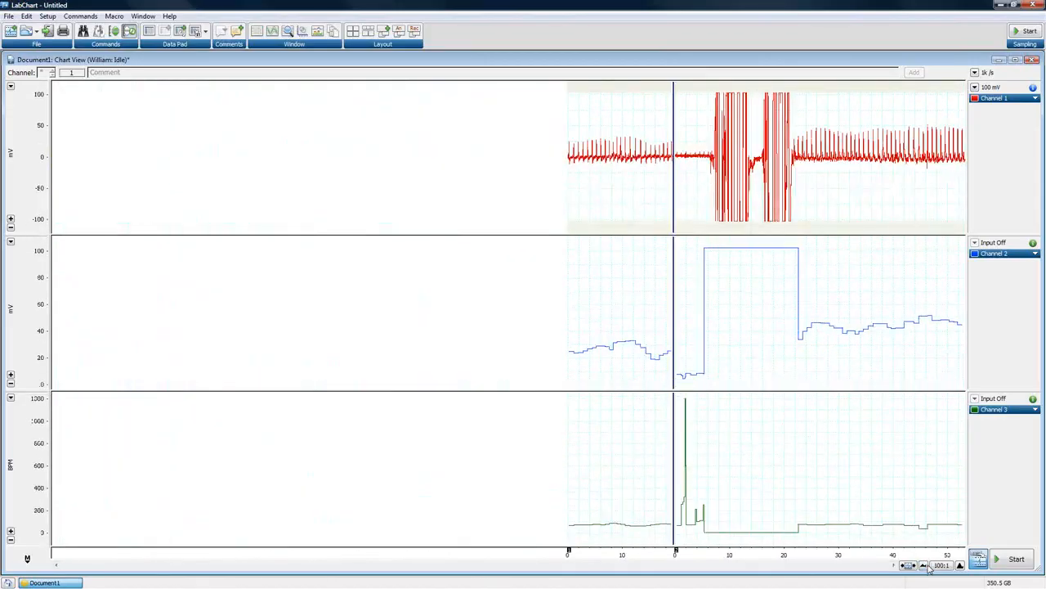
- Set the horizontal compression to 5:1, compare the auto scaled channels at 50:1, and return to 5:1
{"action": "left_click", "coordinate": [959, 565]}
{"action": "left_click", "coordinate": [960, 566]}
{"action": "left_click", "coordinate": [960, 566]}
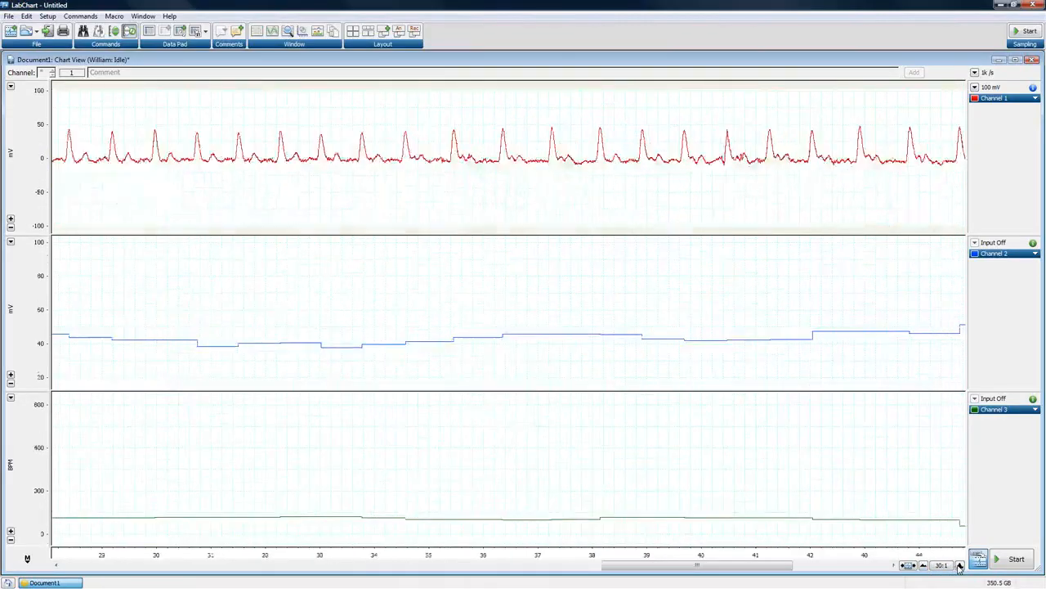
{"action": "left_click", "coordinate": [960, 566]}
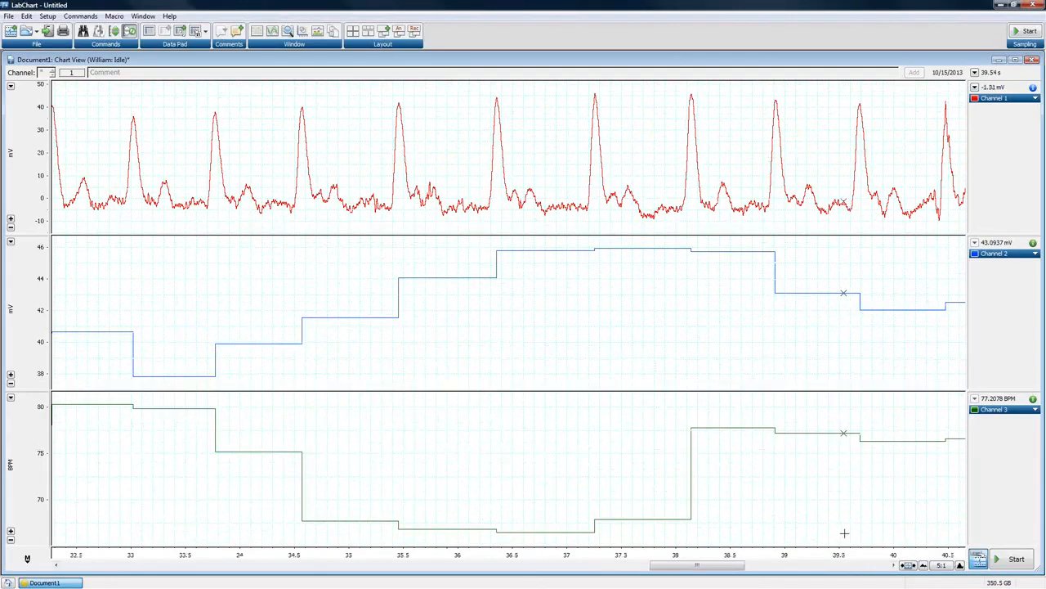
{"action": "left_click", "coordinate": [924, 565]}
{"action": "left_click", "coordinate": [924, 565]}
{"action": "left_click", "coordinate": [924, 565]}
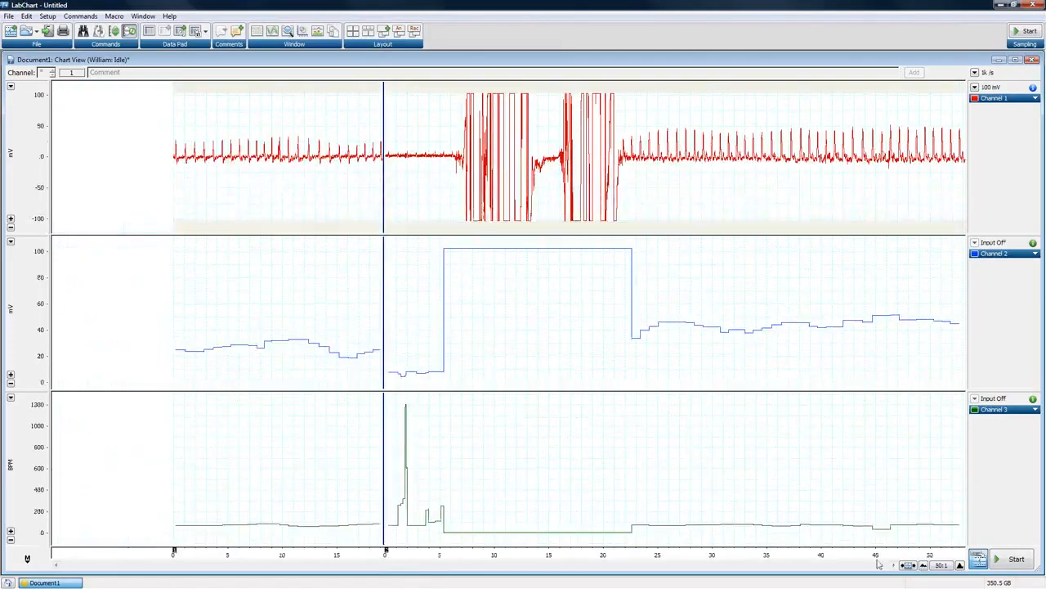
{"action": "left_click", "coordinate": [961, 565]}
{"action": "left_click", "coordinate": [960, 565]}
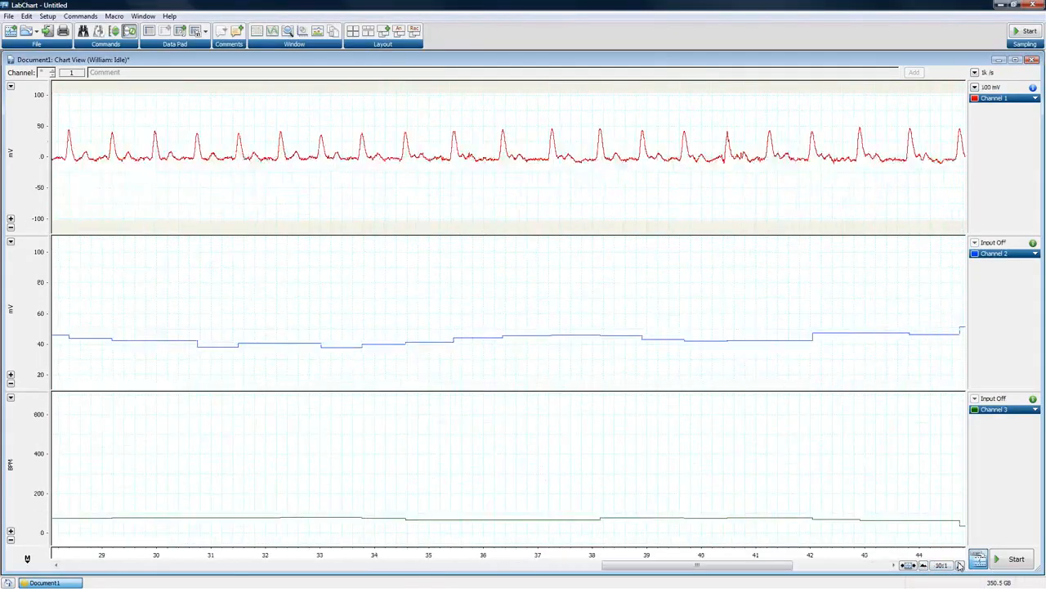
{"action": "left_click", "coordinate": [960, 565]}
{"action": "left_click", "coordinate": [961, 565]}
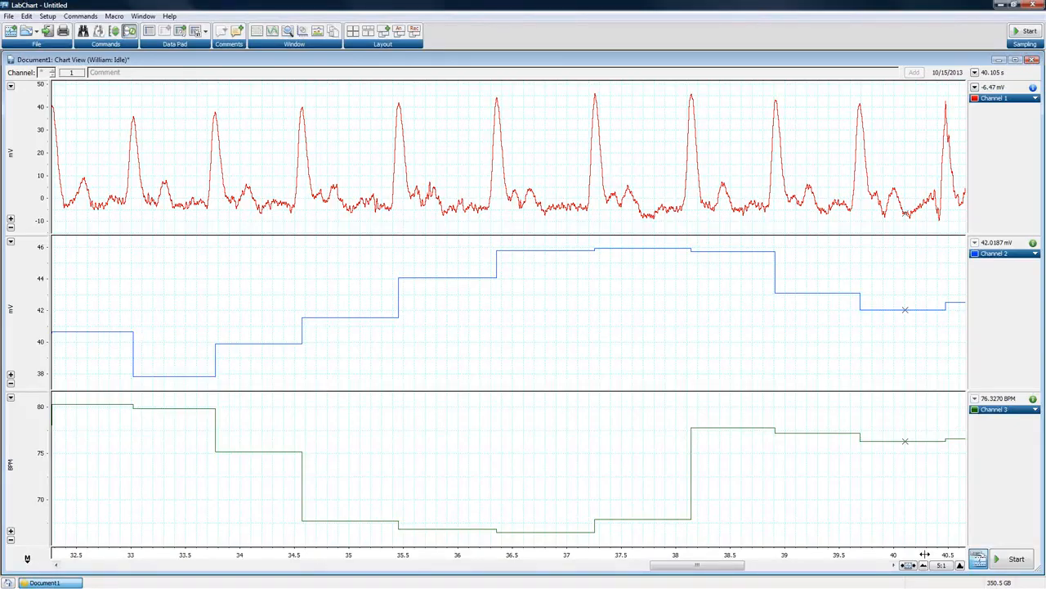
- Start a new recording and turn off scrolling while sampling
{"action": "left_click", "coordinate": [1001, 565]}
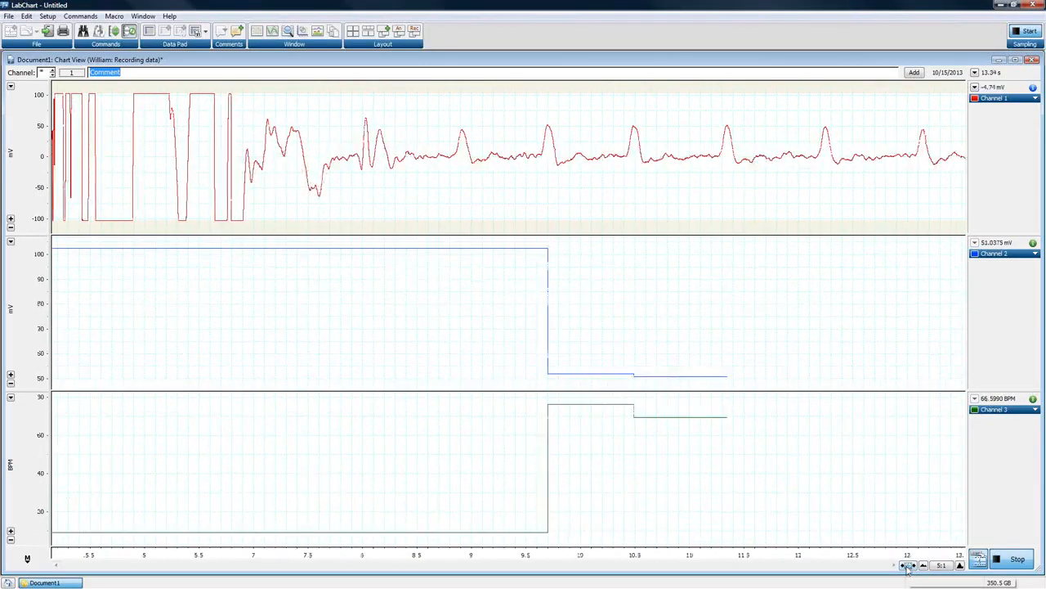
{"action": "left_click", "coordinate": [907, 565]}
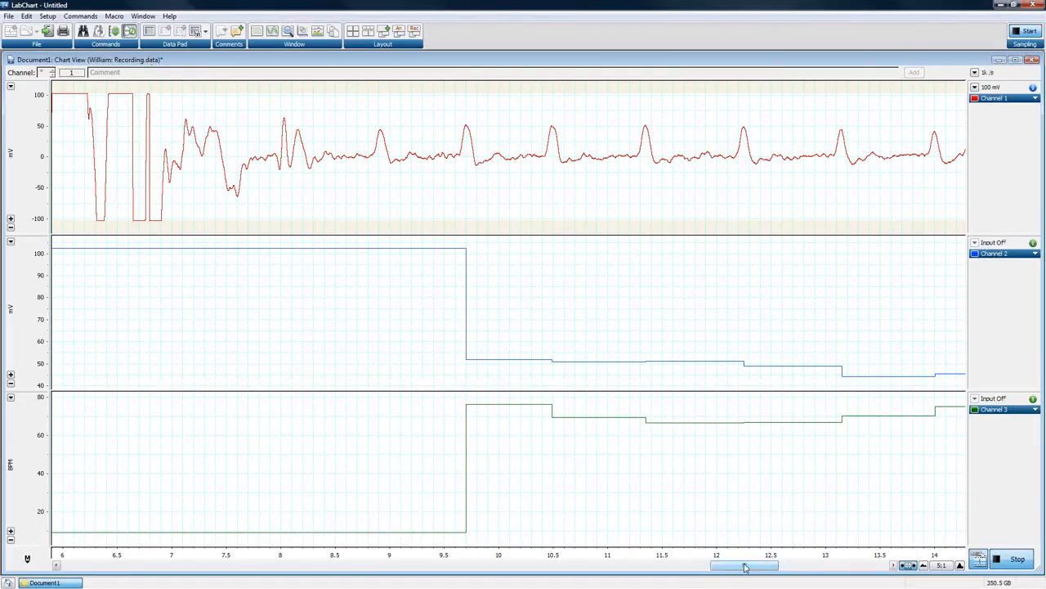
- Browse through the already recorded data while sampling continues, and turn scrolling while sampling back on
{"action": "left_click_drag", "start_coordinate": [740, 567], "coordinate": [889, 574]}
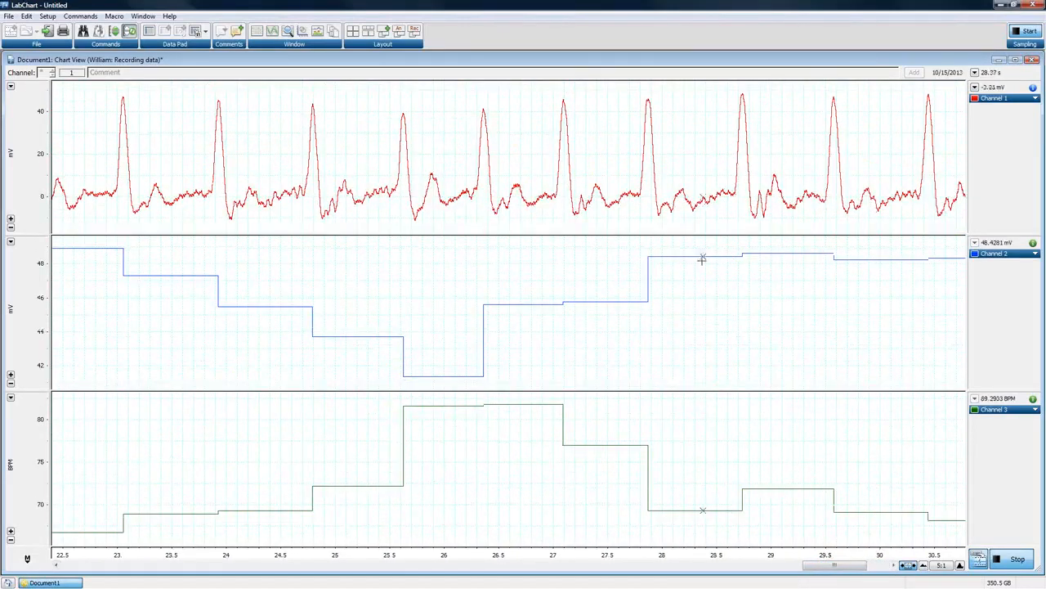
{"action": "left_click_drag", "start_coordinate": [821, 565], "coordinate": [795, 565]}
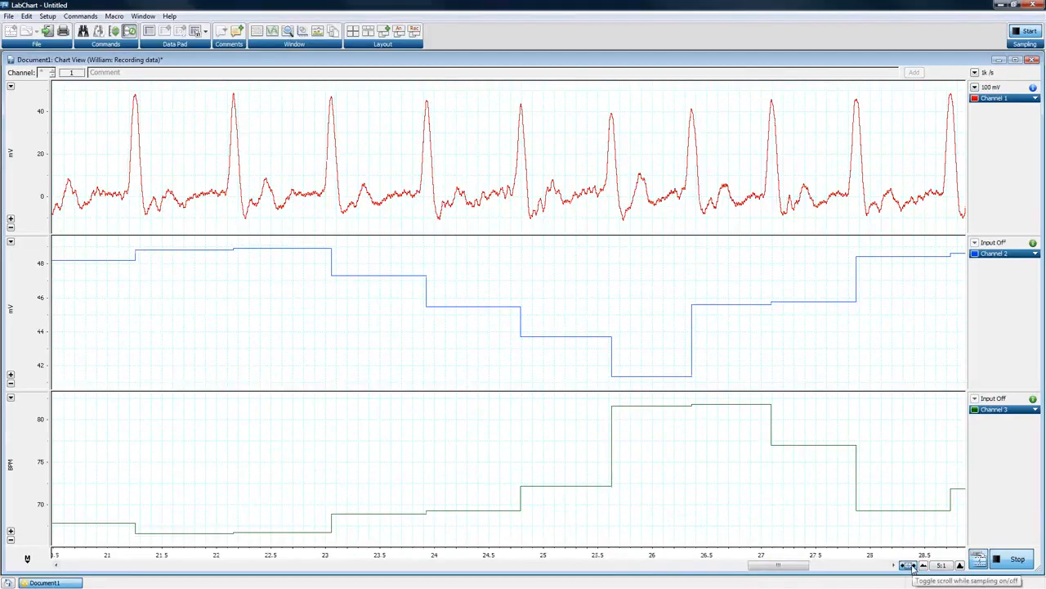
{"action": "left_click", "coordinate": [913, 567]}
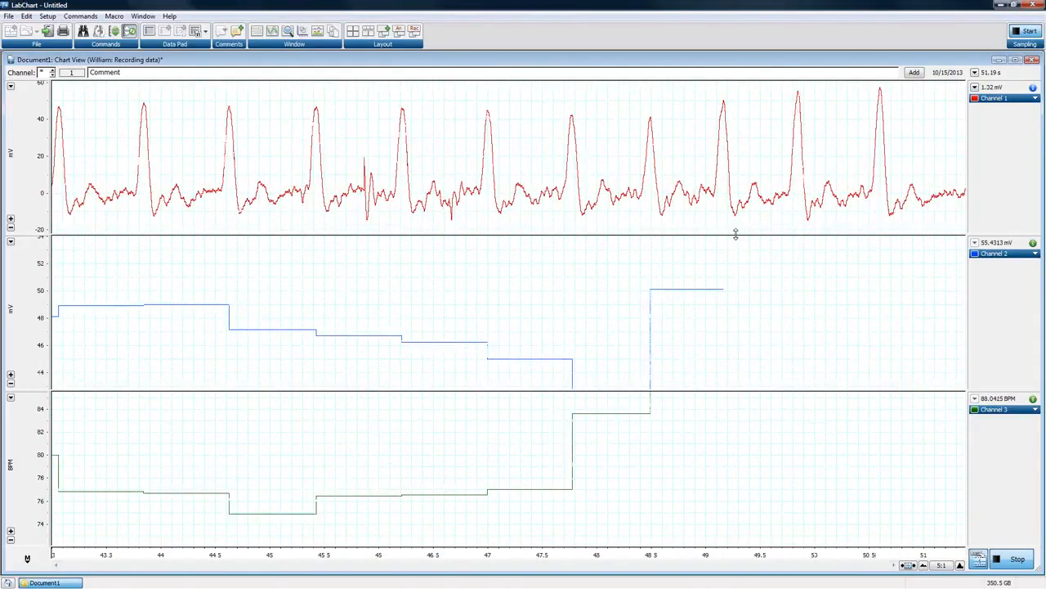
- Enlarge Channel 1 to fill most of the chart height, leaving narrow strips for Channels 2 and 3
{"action": "left_click_drag", "start_coordinate": [736, 234], "coordinate": [734, 486]}
{"action": "left_click_drag", "start_coordinate": [733, 414], "coordinate": [733, 408]}
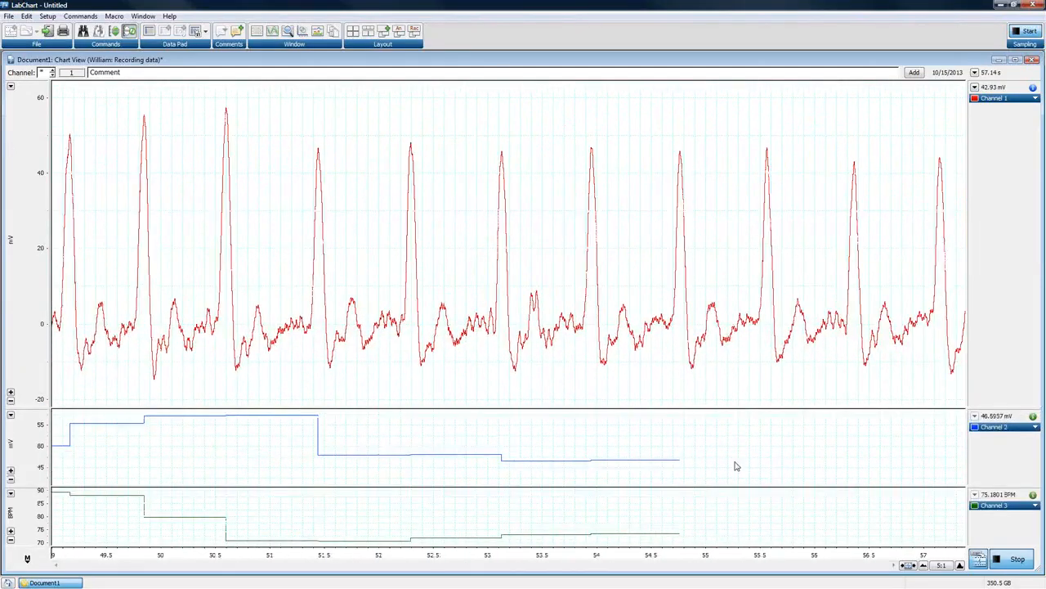
{"action": "left_click_drag", "start_coordinate": [735, 485], "coordinate": [738, 499]}
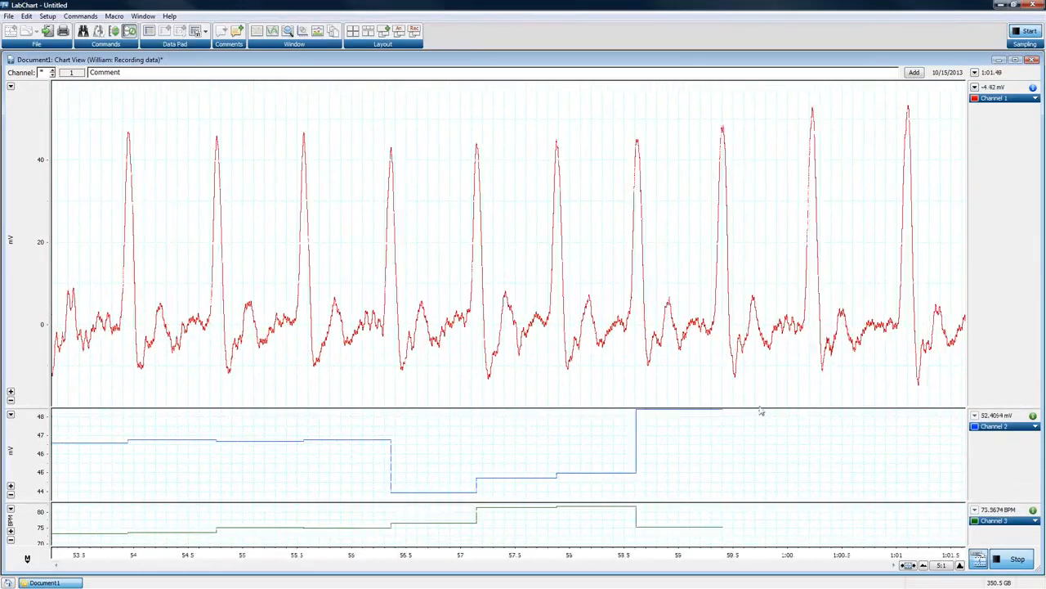
{"action": "left_click_drag", "start_coordinate": [759, 418], "coordinate": [758, 429]}
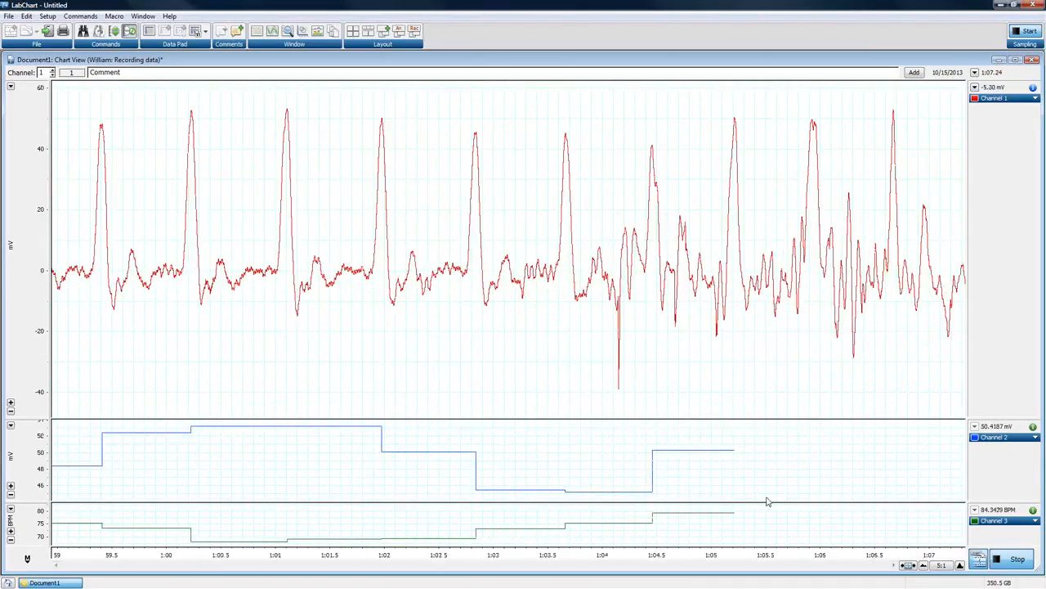
- Shrink Channel 1 to a narrow strip and divide the remaining chart height about equally between Channels 2 and 3
{"action": "left_click_drag", "start_coordinate": [763, 491], "coordinate": [759, 481]}
{"action": "left_click_drag", "start_coordinate": [757, 421], "coordinate": [768, 175]}
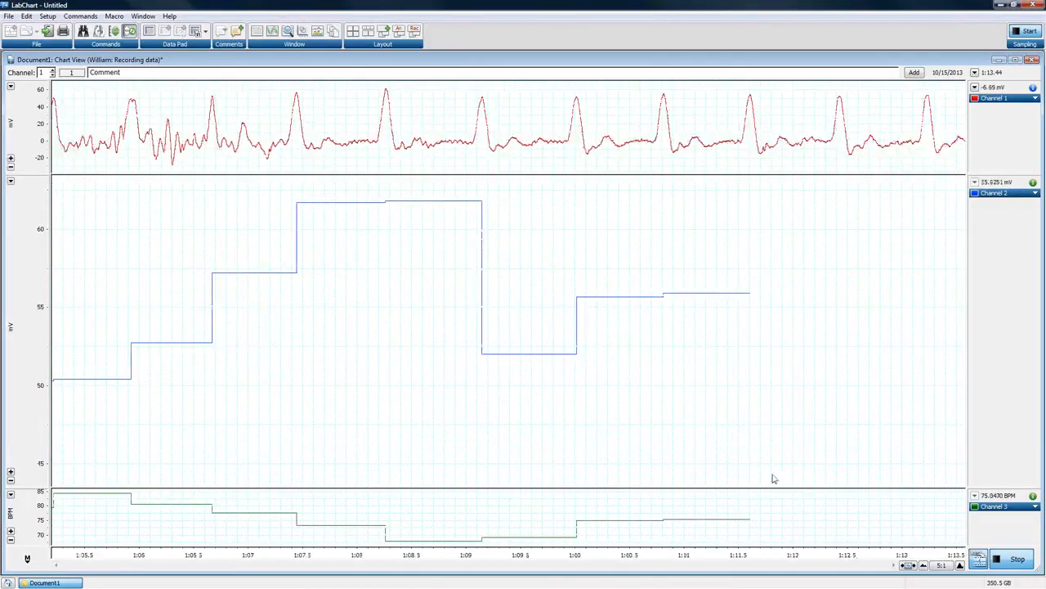
{"action": "left_click_drag", "start_coordinate": [775, 485], "coordinate": [777, 370]}
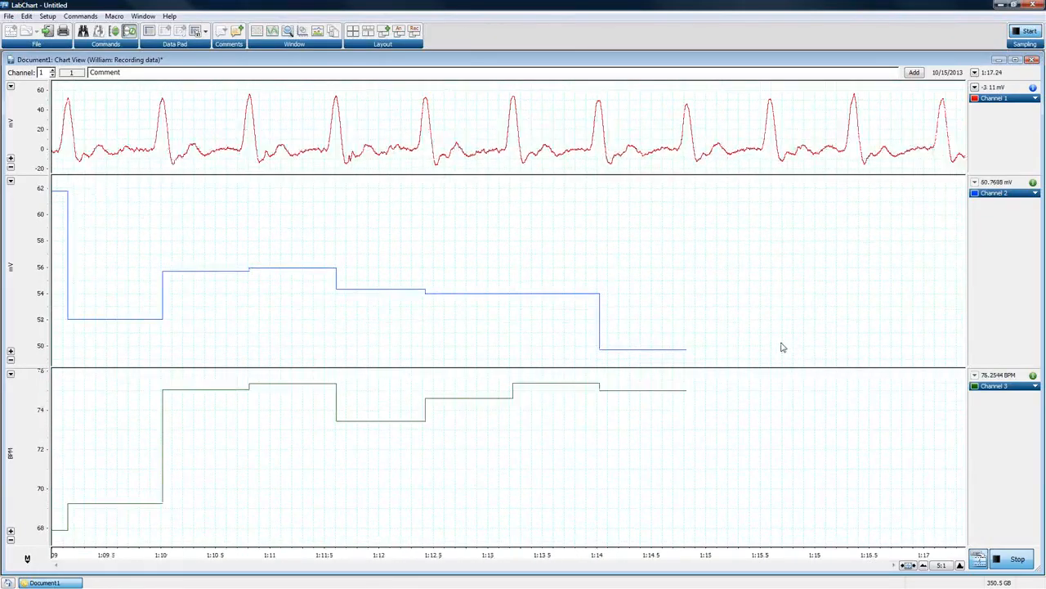
- Equalize the heights of all channels and raise the boundary between Channels 2 and 3 slightly
{"action": "right_click", "coordinate": [777, 304]}
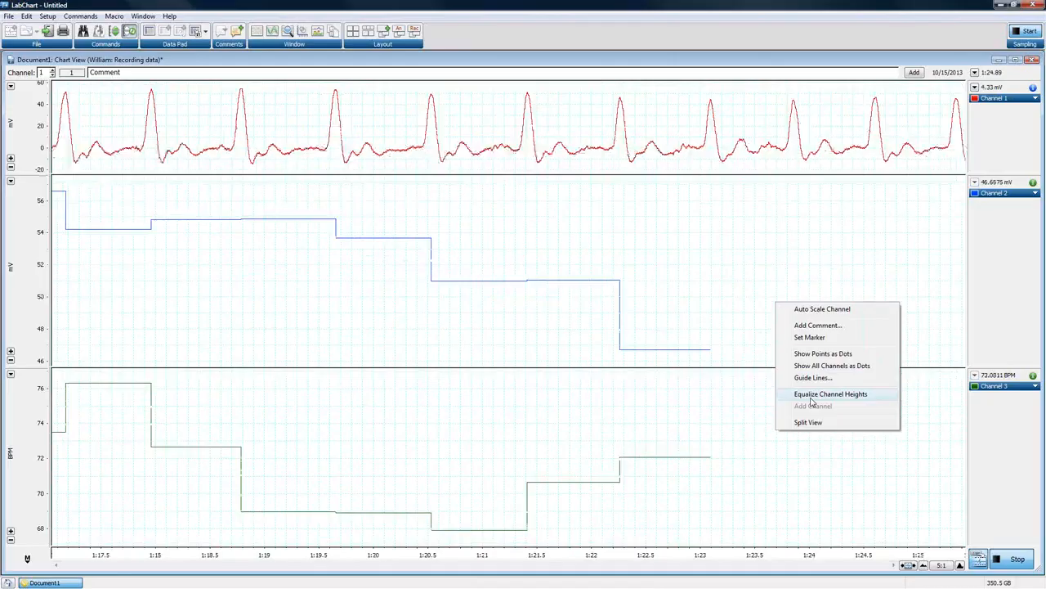
{"action": "left_click", "coordinate": [812, 398]}
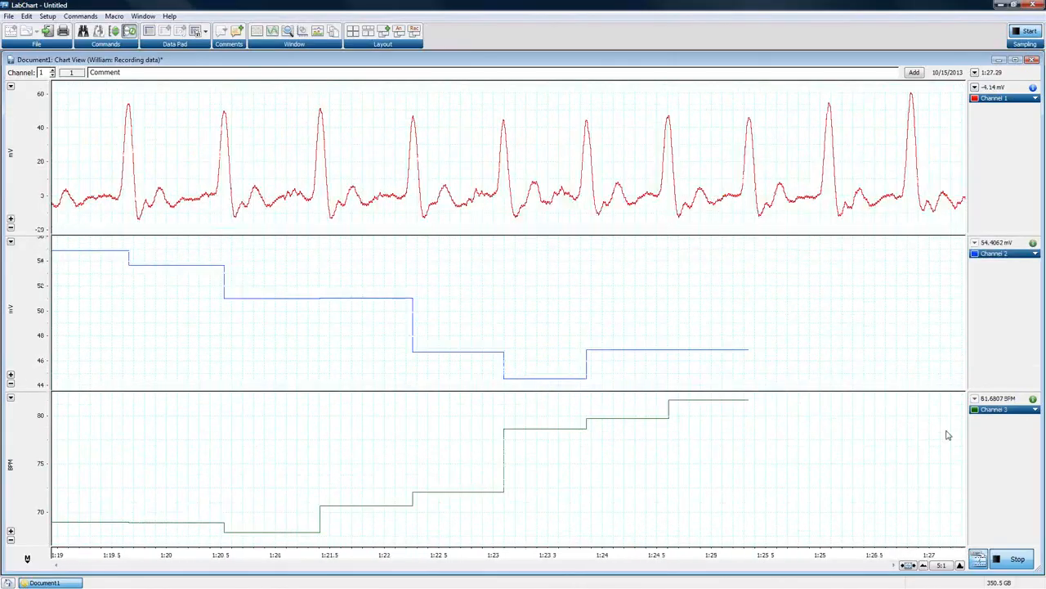
{"action": "left_click_drag", "start_coordinate": [832, 397], "coordinate": [836, 372]}
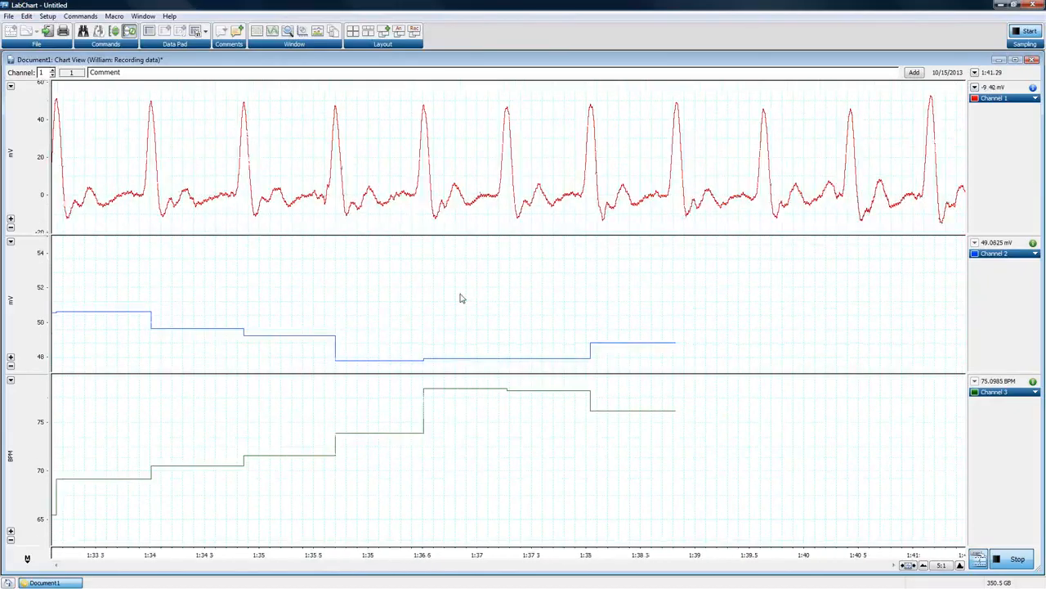
- Split the Chart View into two panes slightly past mid-width and show earlier recorded data in the first pane while sampling continues
{"action": "right_click", "coordinate": [490, 297]}
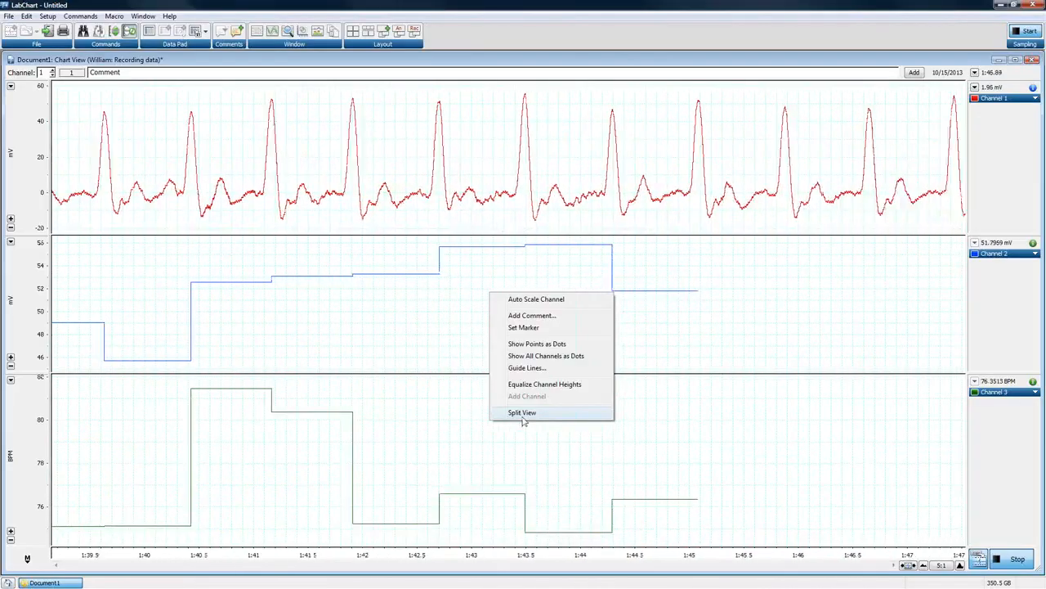
{"action": "left_click", "coordinate": [477, 421]}
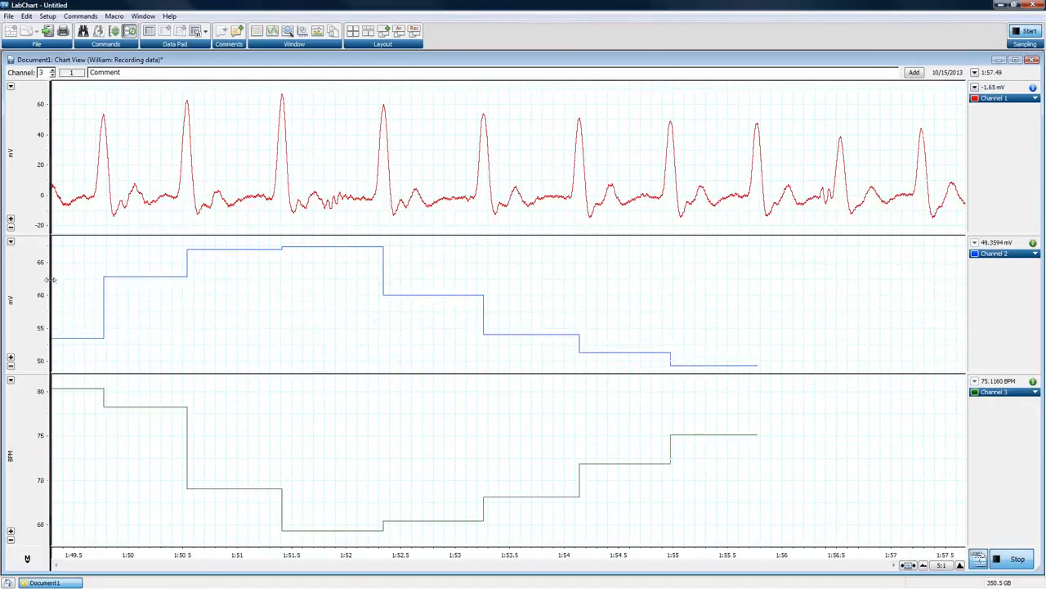
{"action": "left_click_drag", "start_coordinate": [353, 311], "coordinate": [578, 329]}
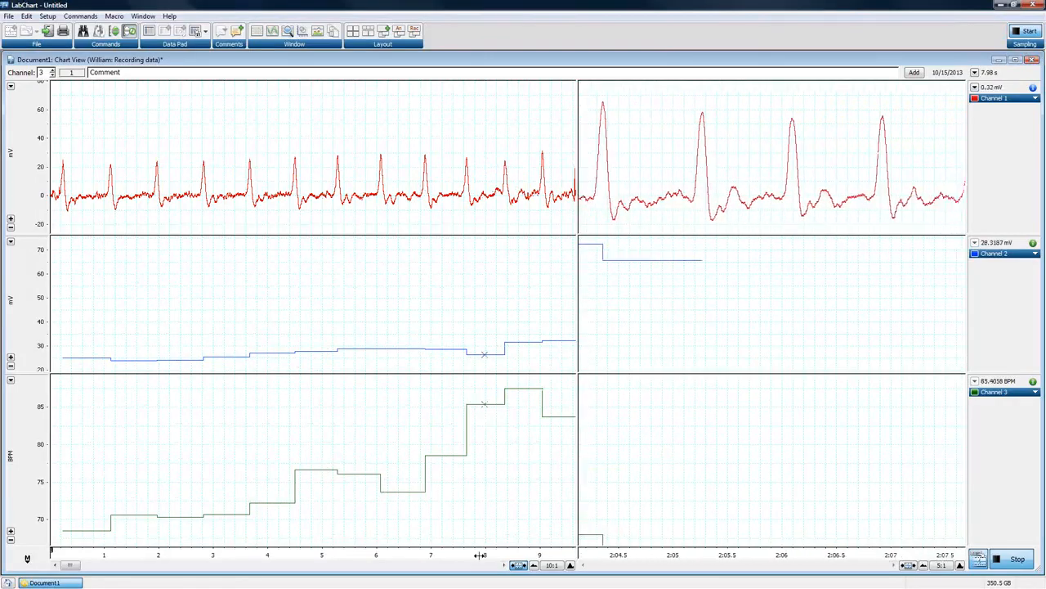
{"action": "left_click_drag", "start_coordinate": [70, 565], "coordinate": [306, 563]}
- Turn scrolling back on in the first pane and compress its time axis to 50:1
{"action": "left_click", "coordinate": [518, 565]}
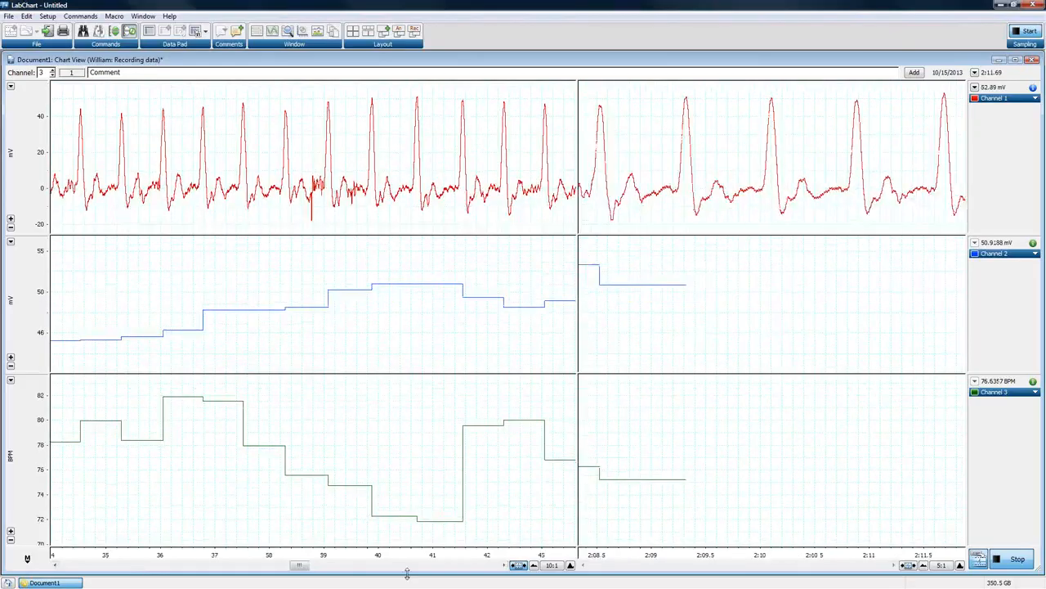
{"action": "left_click", "coordinate": [518, 565]}
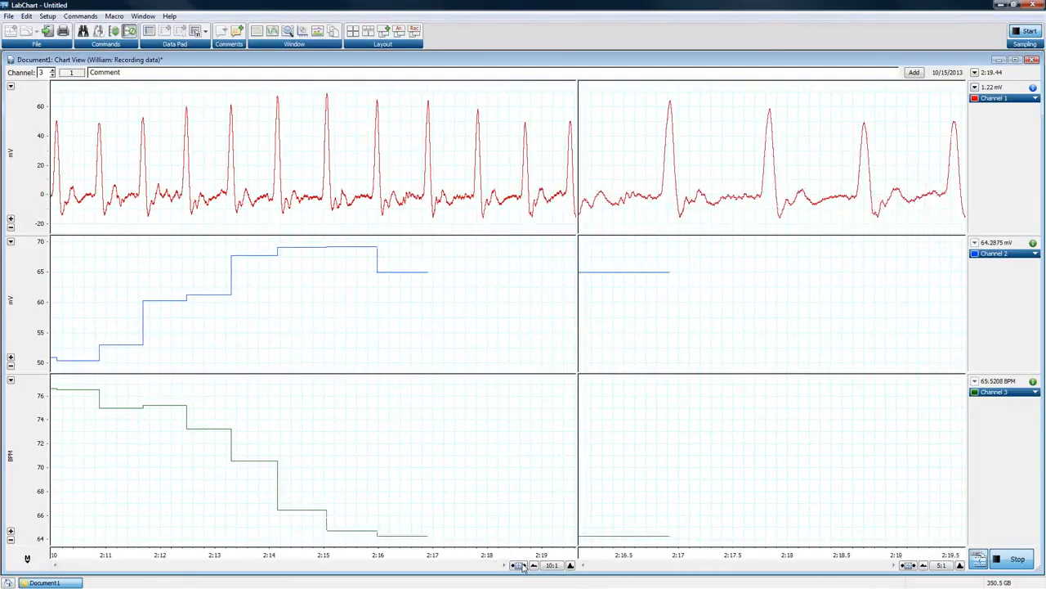
{"action": "left_click", "coordinate": [533, 566]}
{"action": "left_click", "coordinate": [534, 566]}
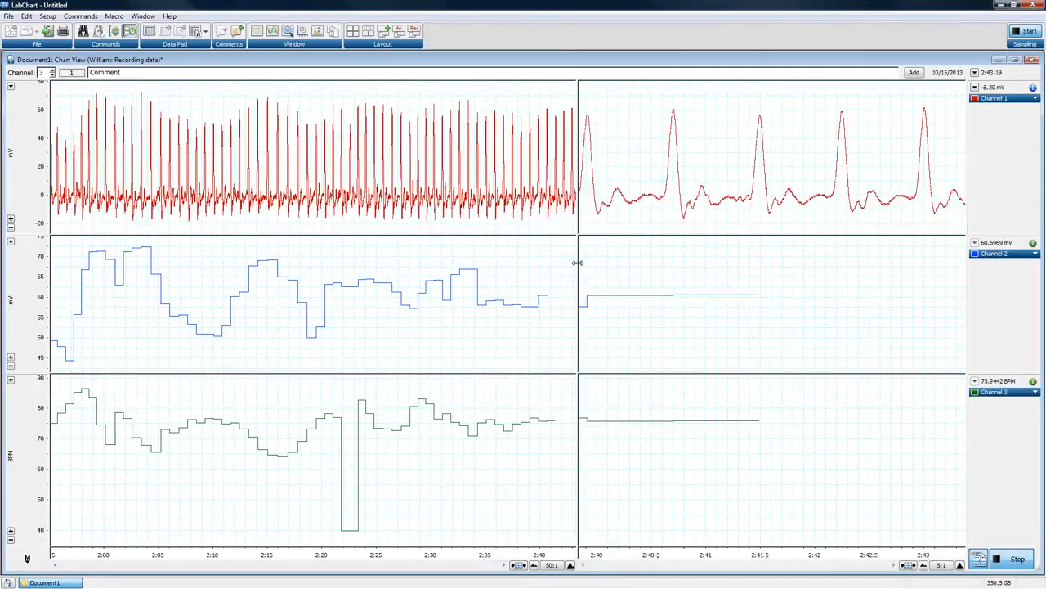
- Remove the split from the Chart View and stop sampling
{"action": "double_click", "coordinate": [578, 263]}
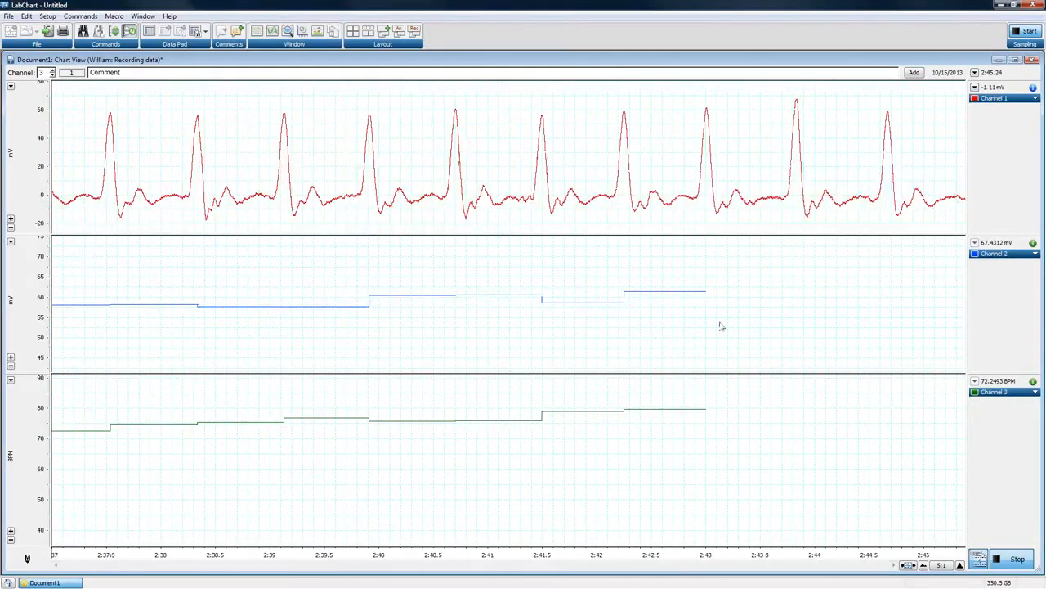
{"action": "left_click", "coordinate": [1018, 558]}
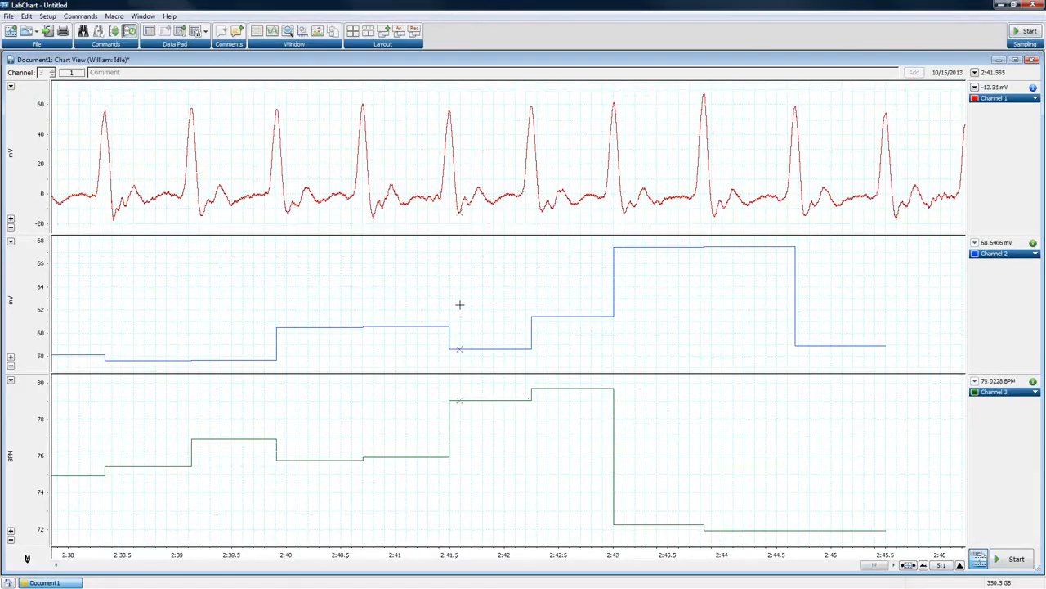
{"action": "mouse_move", "coordinate": [460, 304]}
{"action": "right_click", "coordinate": [571, 141]}
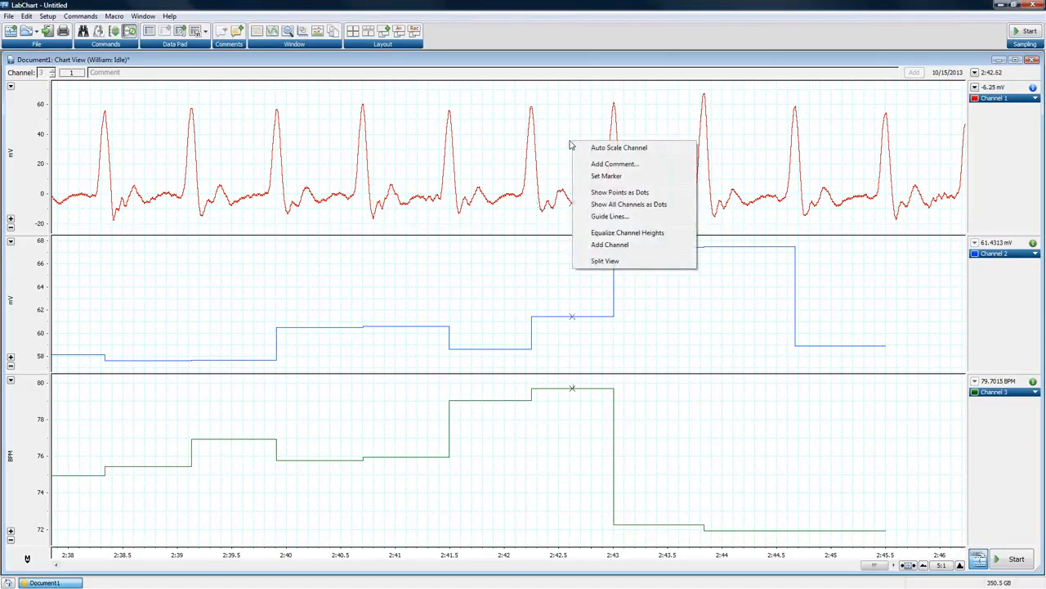
{"action": "right_click", "coordinate": [560, 144]}
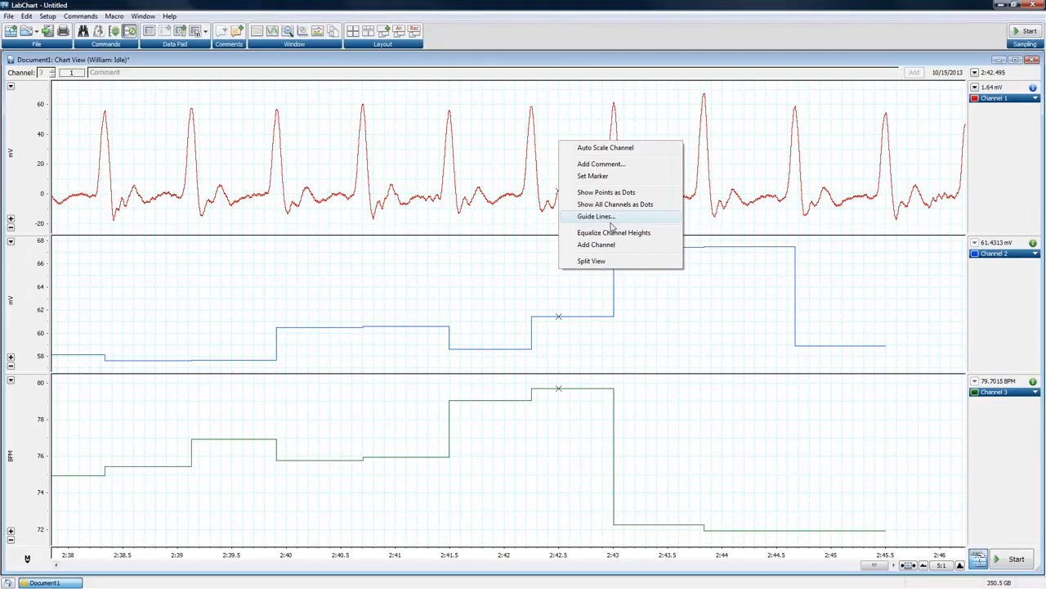
{"action": "right_click", "coordinate": [613, 309]}
{"action": "right_click", "coordinate": [582, 287]}
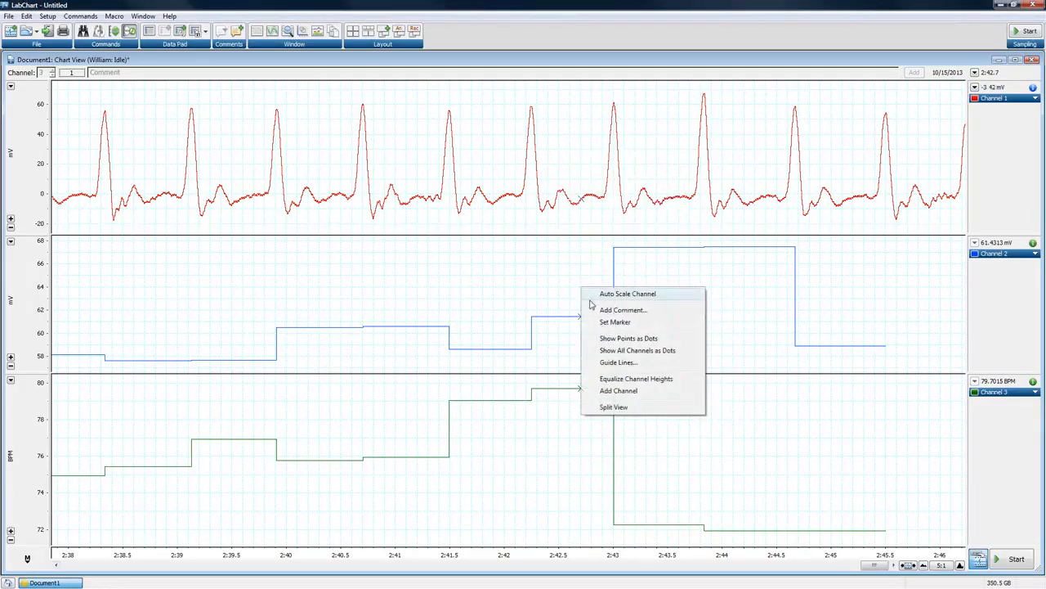
{"action": "left_click", "coordinate": [612, 362]}
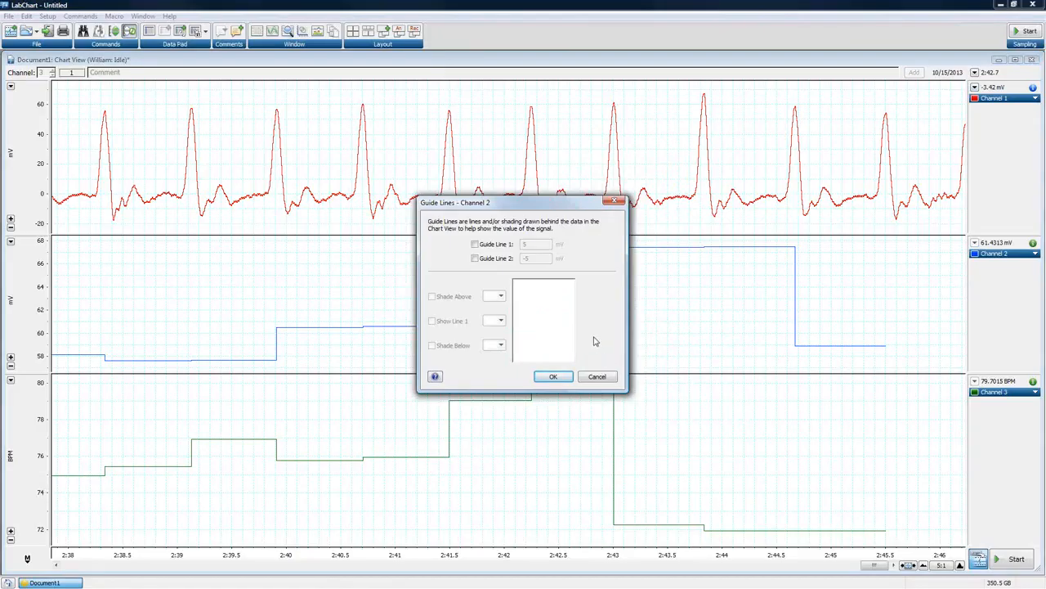
{"action": "left_click", "coordinate": [475, 243]}
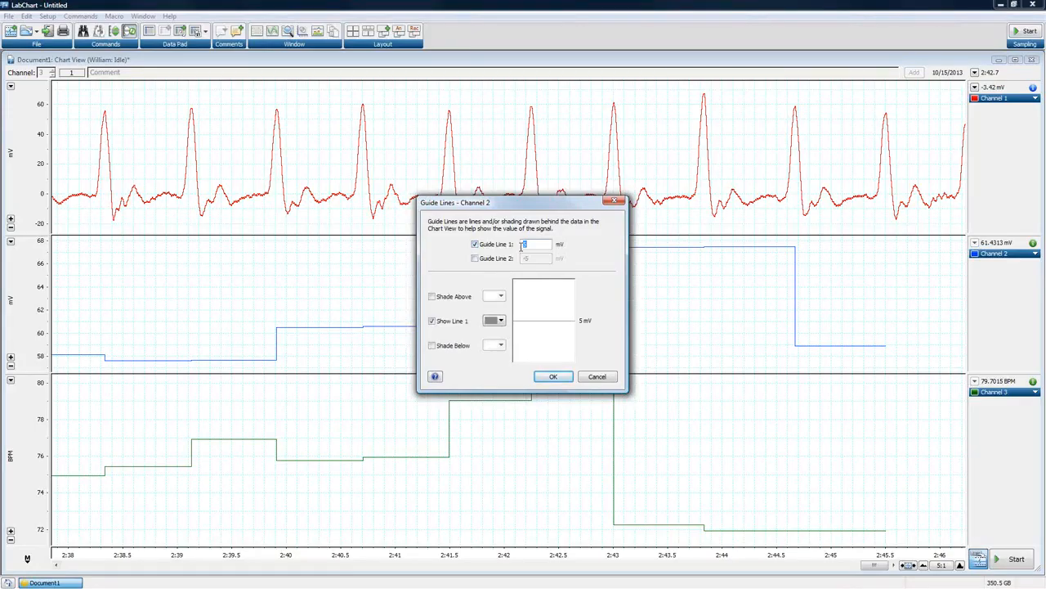
{"action": "type", "text": "62"}
{"action": "left_click", "coordinate": [598, 377]}
- Enable Guide Line 1 for Channel 3 and set it to 70 BPM
{"action": "right_click", "coordinate": [548, 417]}
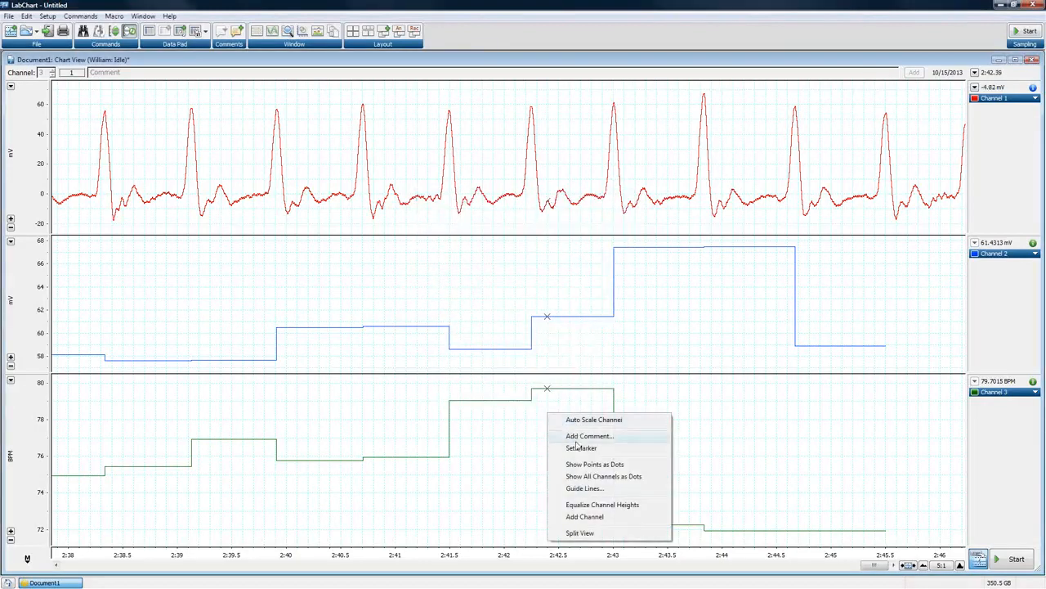
{"action": "left_click", "coordinate": [594, 488]}
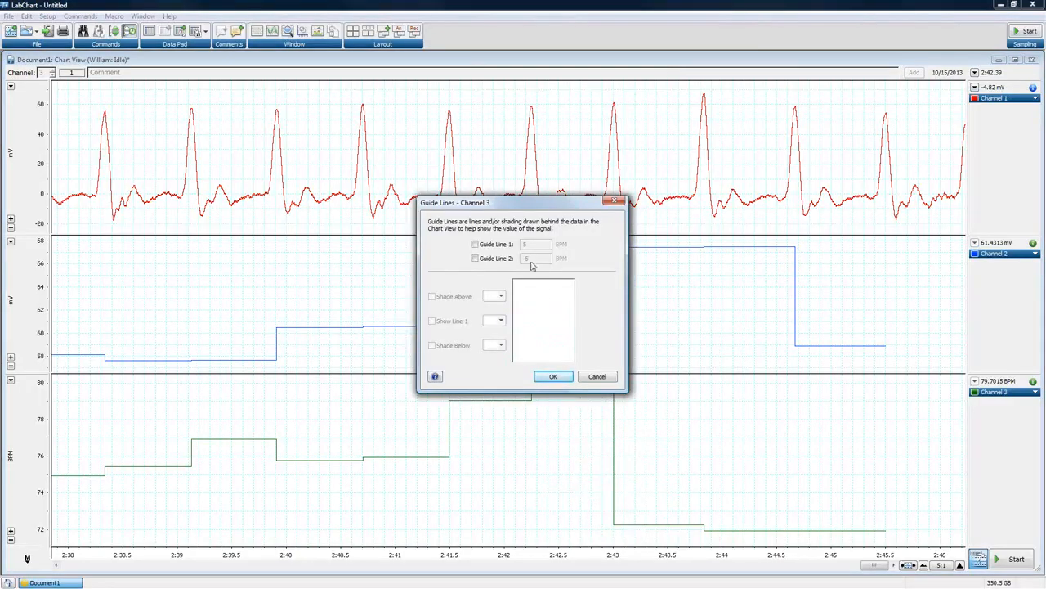
{"action": "left_click", "coordinate": [475, 245]}
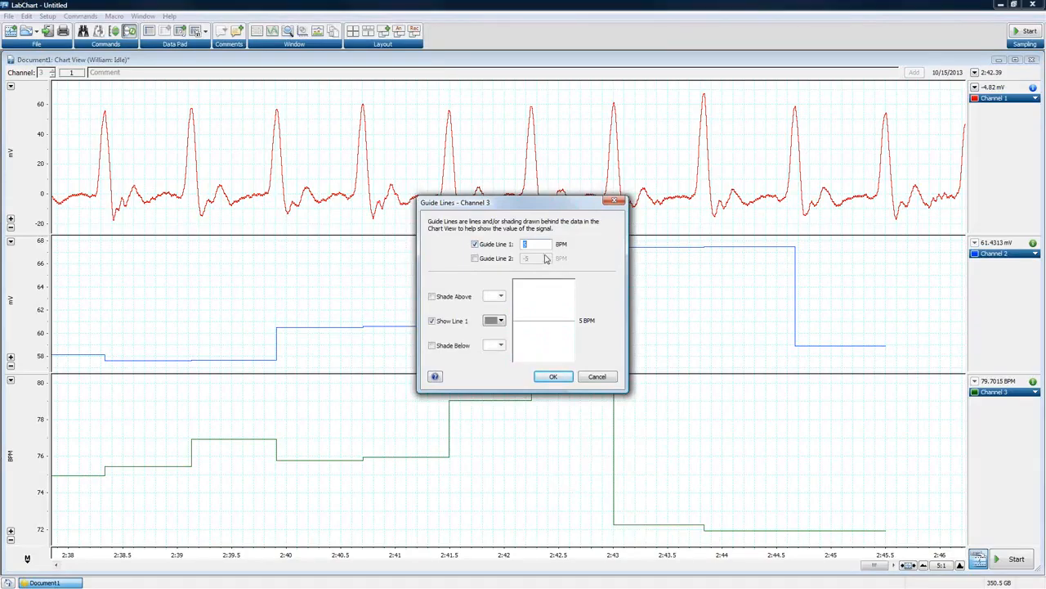
{"action": "type", "text": "70"}
- Shade the area above the Channel 3 guide line light red and below it green, and apply the guide line settings
{"action": "left_click", "coordinate": [433, 298]}
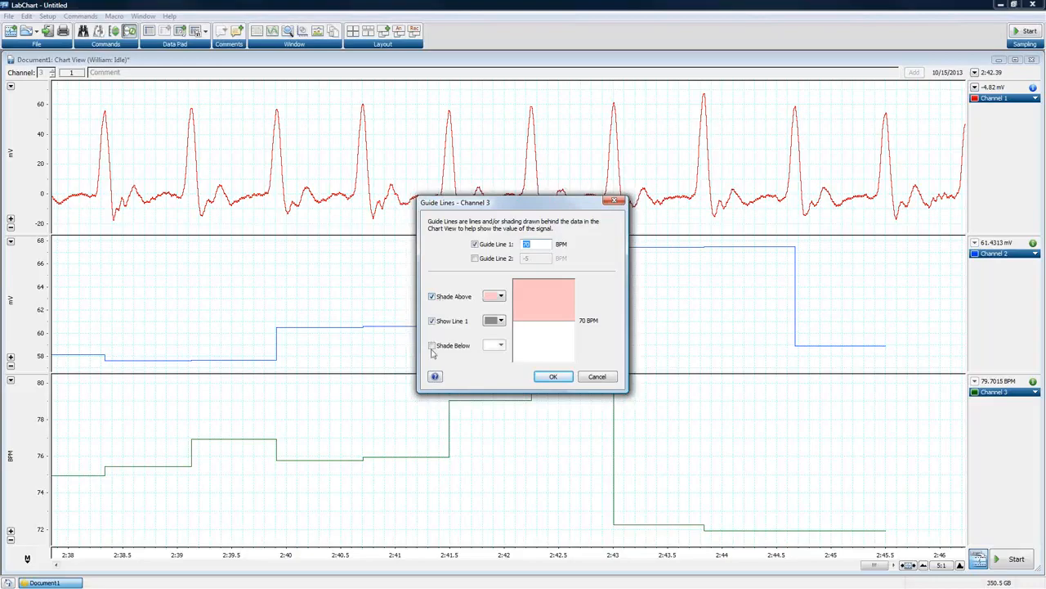
{"action": "left_click", "coordinate": [433, 345]}
{"action": "left_click", "coordinate": [493, 345]}
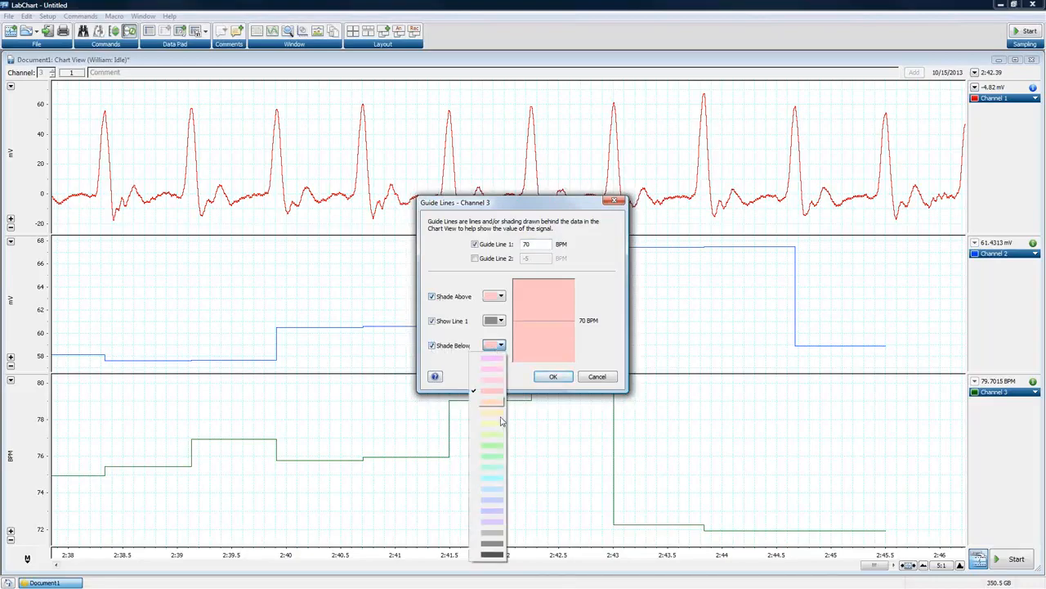
{"action": "left_click", "coordinate": [496, 445]}
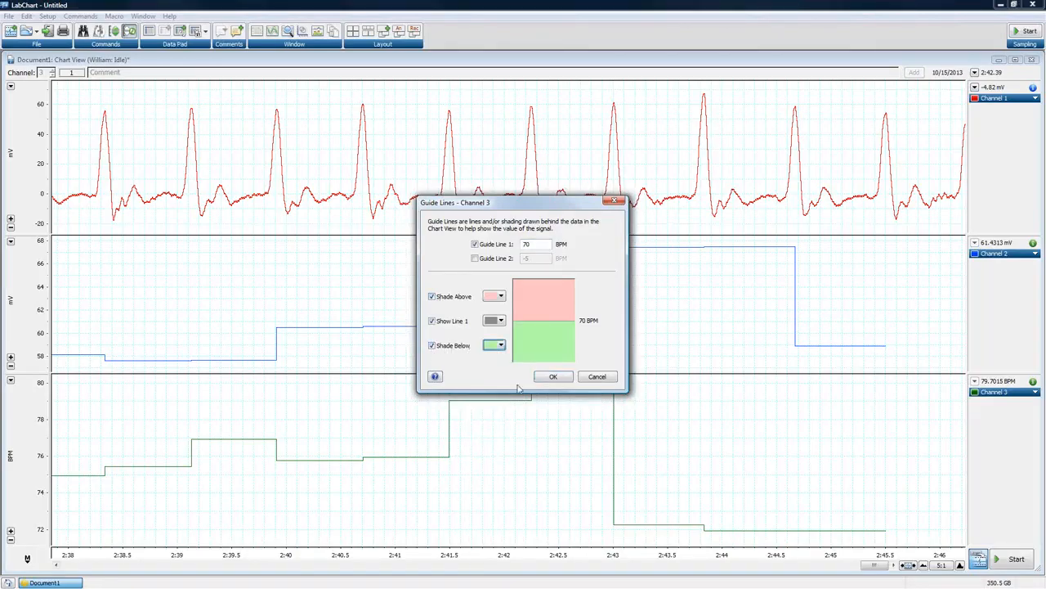
{"action": "left_click", "coordinate": [552, 375]}
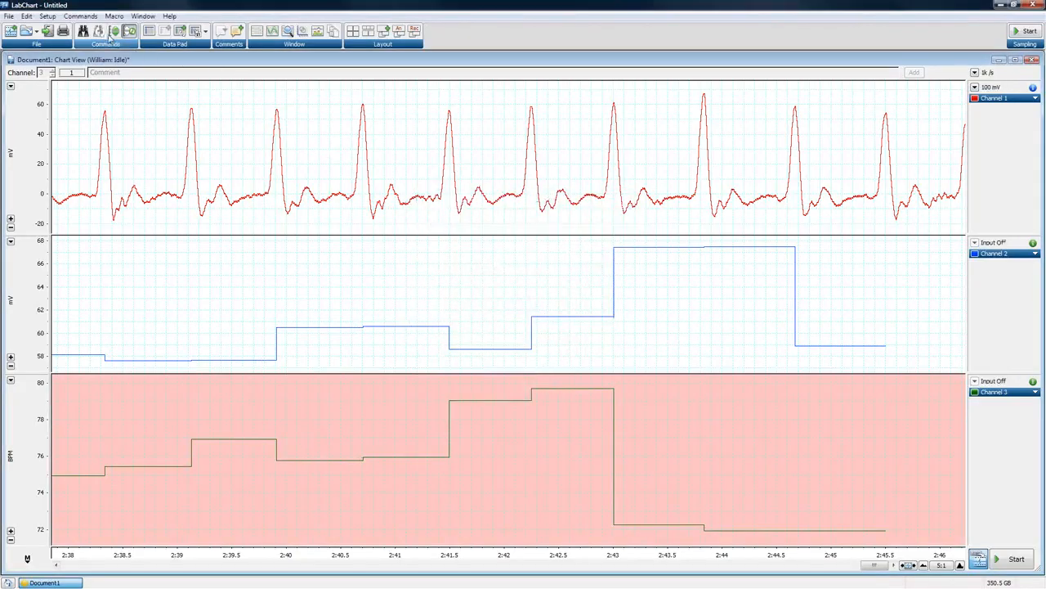
{"action": "left_click_drag", "start_coordinate": [899, 569], "coordinate": [811, 570]}
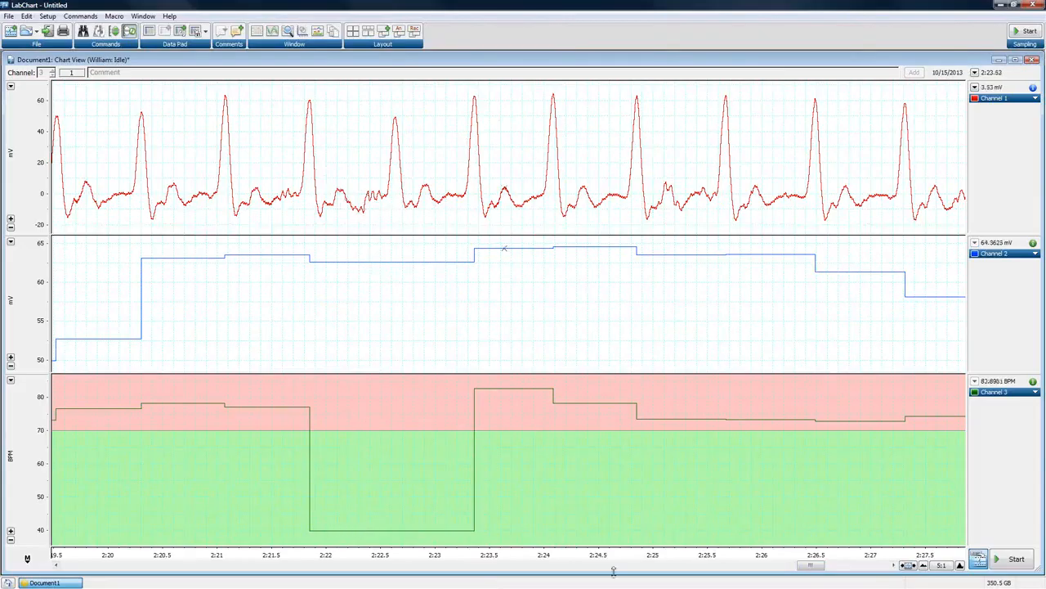
{"action": "left_click_drag", "start_coordinate": [813, 566], "coordinate": [714, 565]}
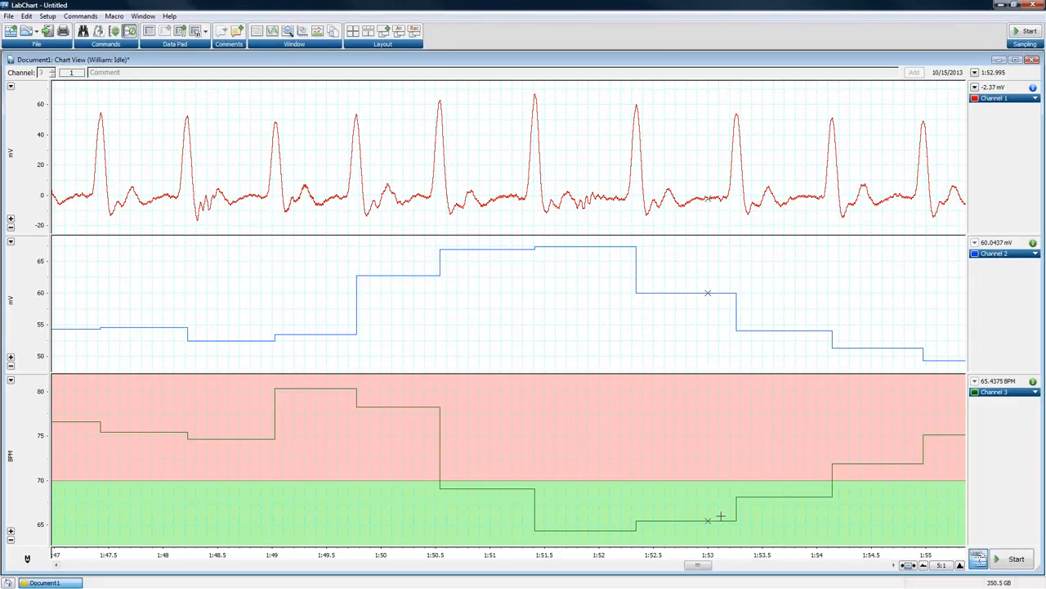
- Record new data with the Channel 3 value shown in an enlarged floating window, and stop sampling
{"action": "left_click", "coordinate": [999, 566]}
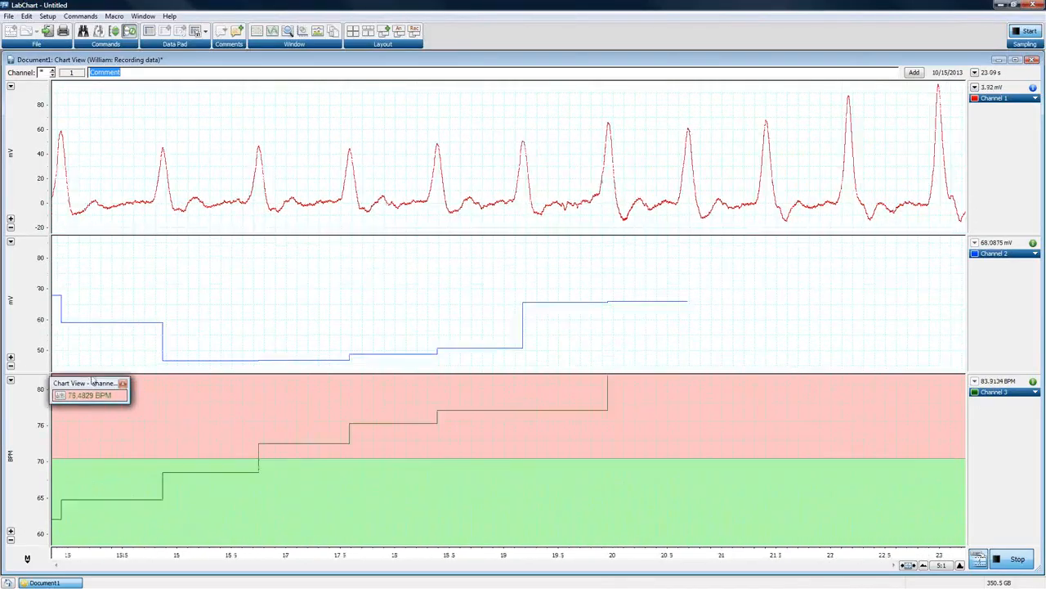
{"action": "left_click_drag", "start_coordinate": [124, 398], "coordinate": [189, 470]}
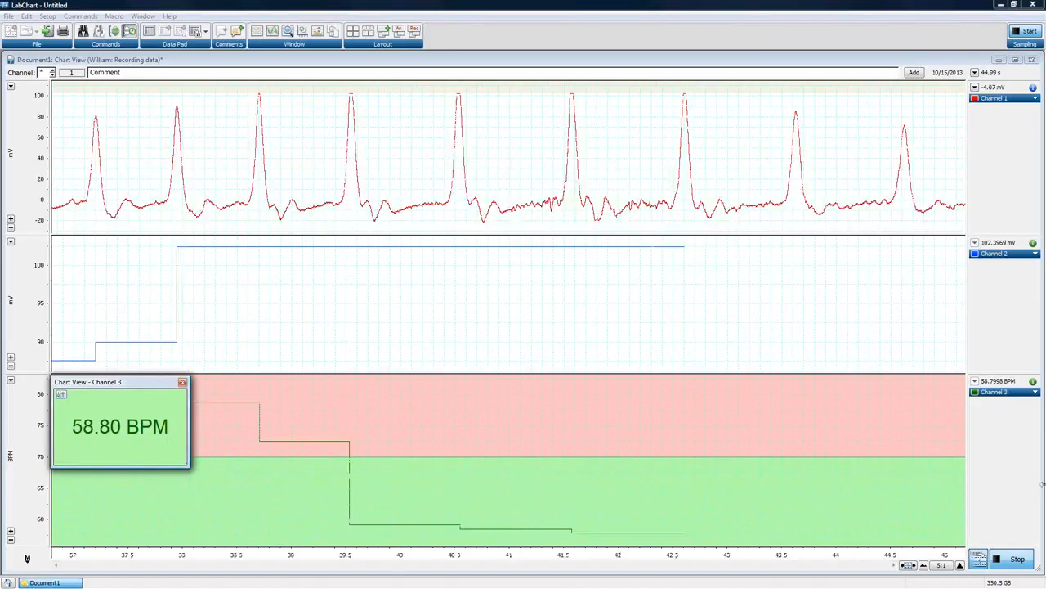
{"action": "left_click", "coordinate": [1014, 559]}
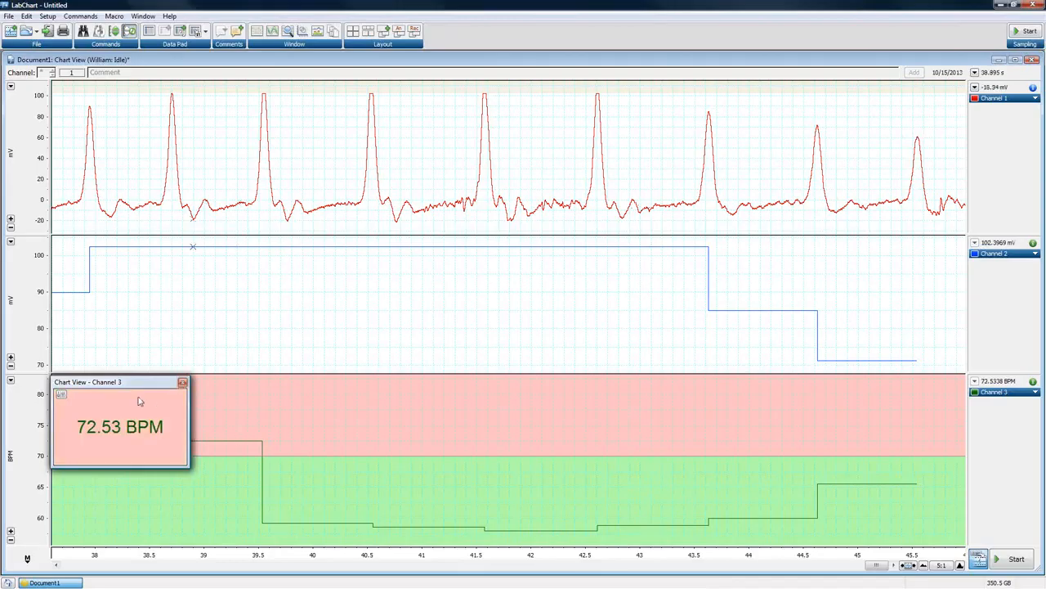
- Close the floating Channel 3 value window and compress the chart horizontally to 20:1
{"action": "left_click", "coordinate": [184, 381]}
{"action": "left_click", "coordinate": [924, 566]}
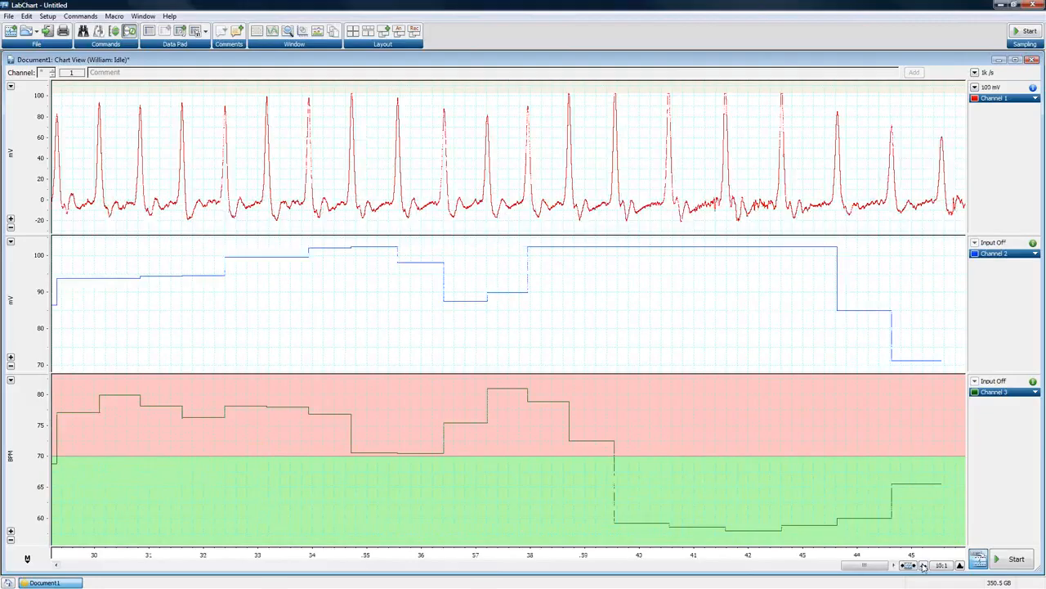
{"action": "left_click", "coordinate": [924, 565]}
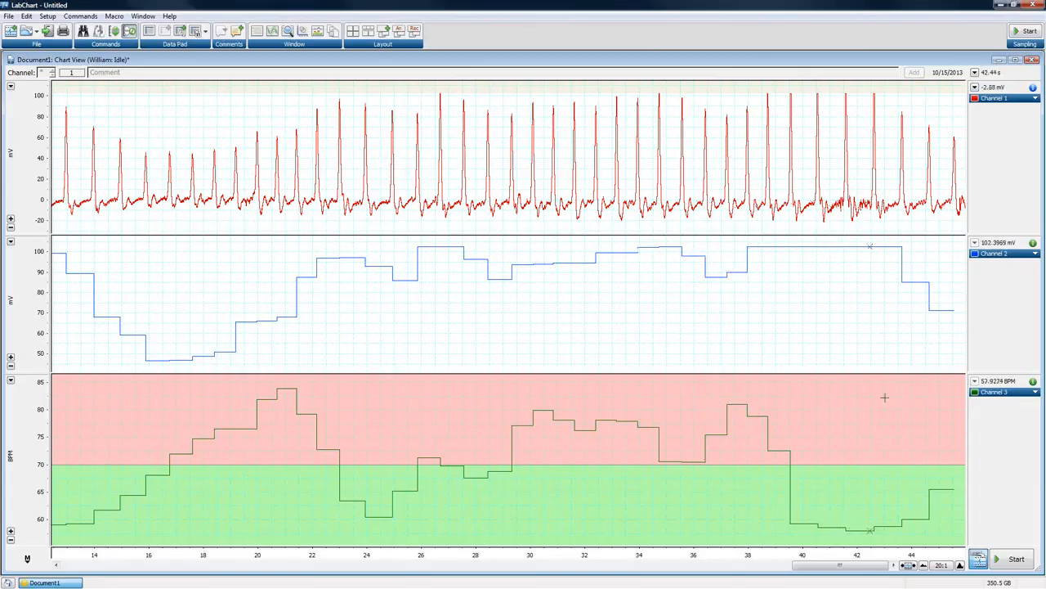
- Make a short recording and float the Channel 3 value in a separate window over its trace
{"action": "double_click", "coordinate": [989, 382]}
{"action": "left_click_drag", "start_coordinate": [990, 383], "coordinate": [736, 399]}
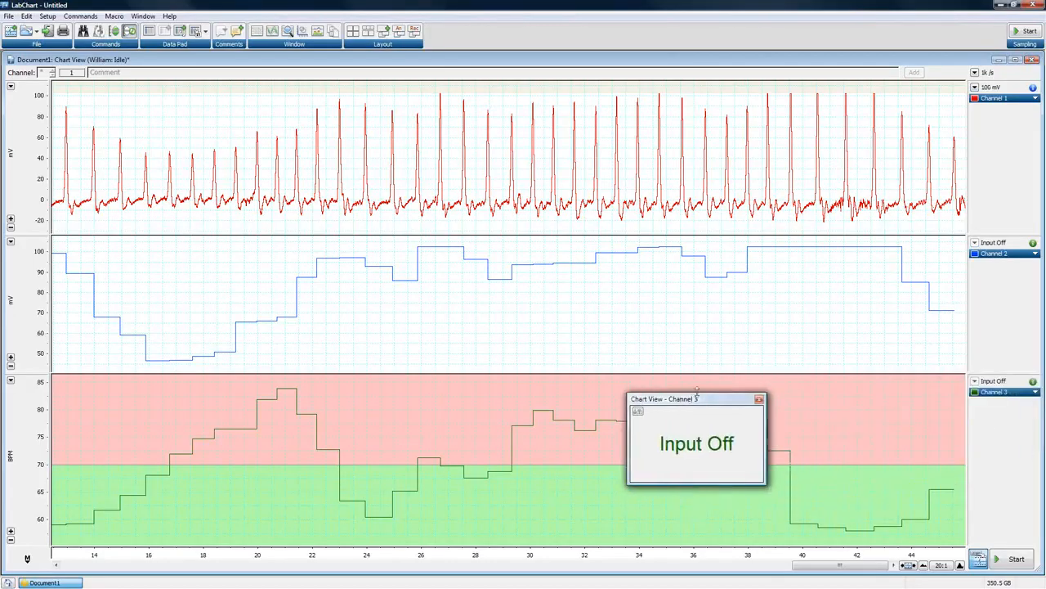
{"action": "left_click", "coordinate": [1006, 564]}
{"action": "left_click", "coordinate": [759, 399]}
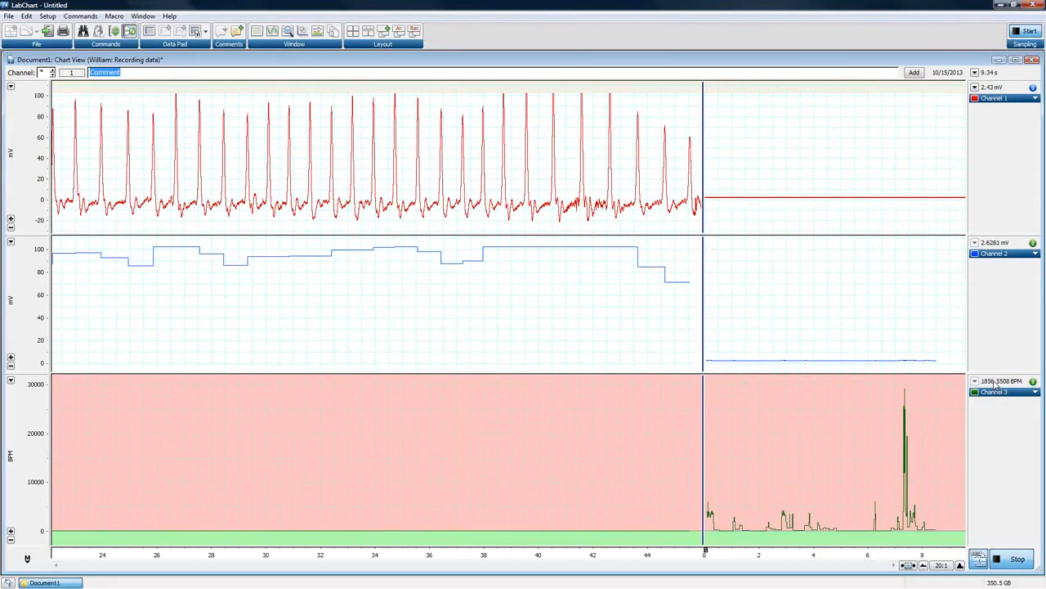
{"action": "left_click_drag", "start_coordinate": [995, 382], "coordinate": [656, 403]}
{"action": "left_click", "coordinate": [1010, 559]}
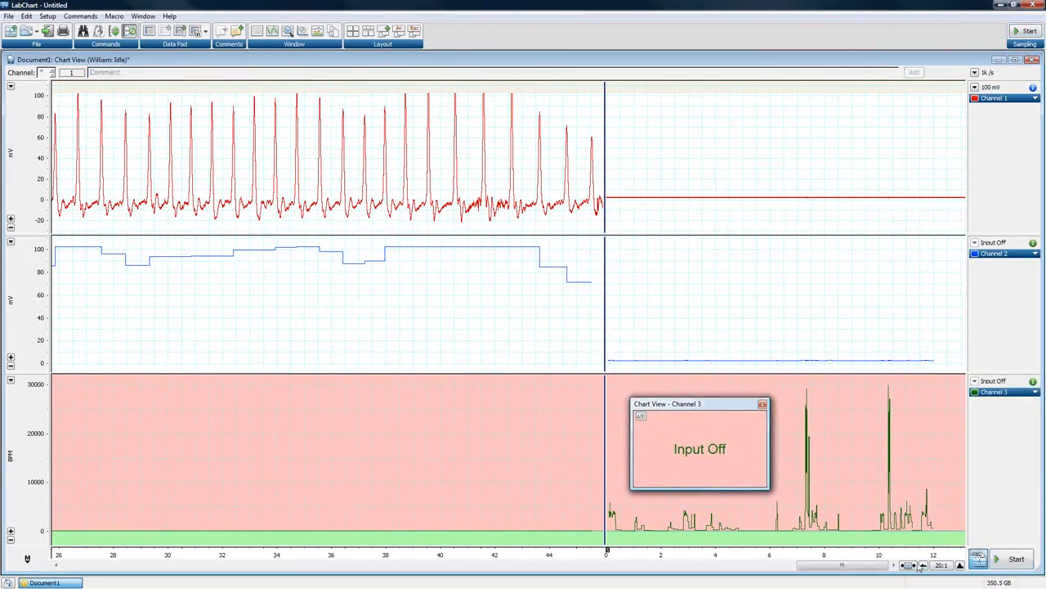
- Auto scale the channels on the earlier data and place floating value windows for Channels 1, 2 and 3 at the start of their traces
{"action": "left_click_drag", "start_coordinate": [870, 565], "coordinate": [813, 566]}
{"action": "key", "text": "ctrl+y"}
{"action": "left_click_drag", "start_coordinate": [670, 412], "coordinate": [82, 389]}
{"action": "left_click_drag", "start_coordinate": [999, 244], "coordinate": [90, 233]}
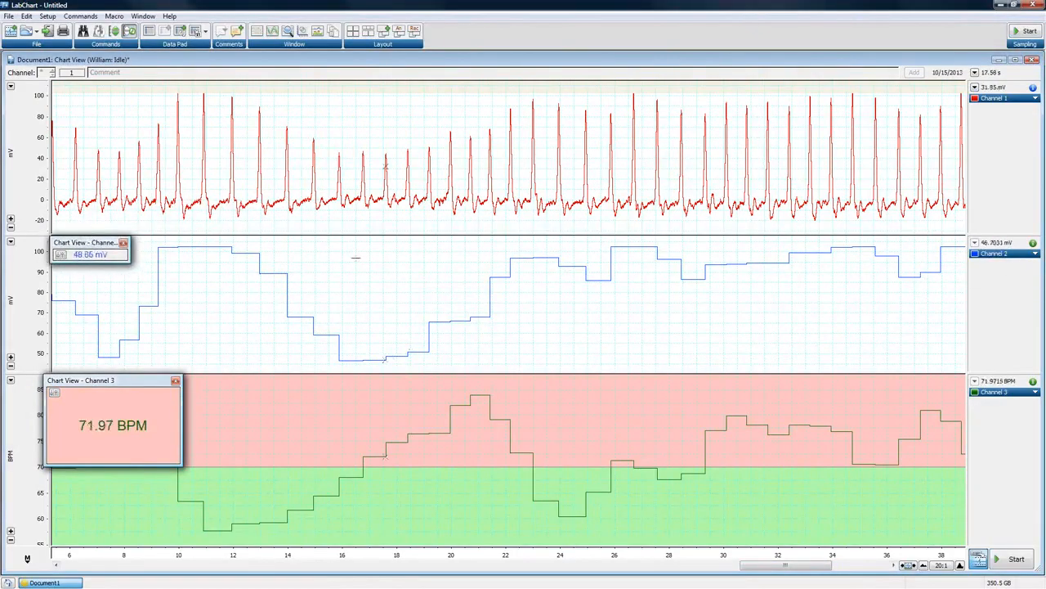
{"action": "left_click_drag", "start_coordinate": [988, 92], "coordinate": [90, 81]}
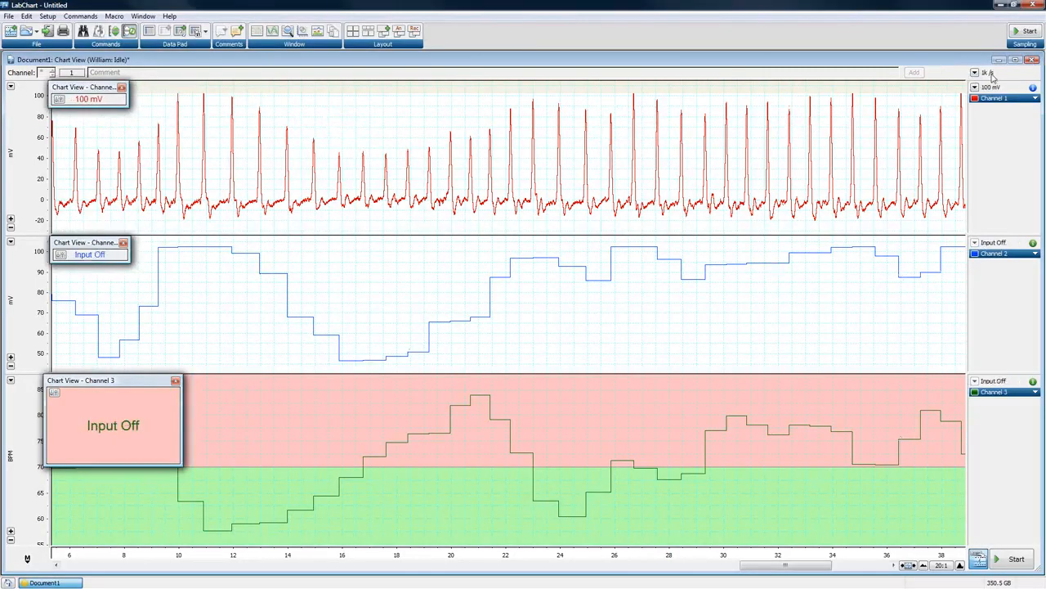
- Float the Rate/Time value in a separate window beside the Channel 1 value window and inspect the Channel 3 value window's settings
{"action": "left_click_drag", "start_coordinate": [989, 74], "coordinate": [177, 82]}
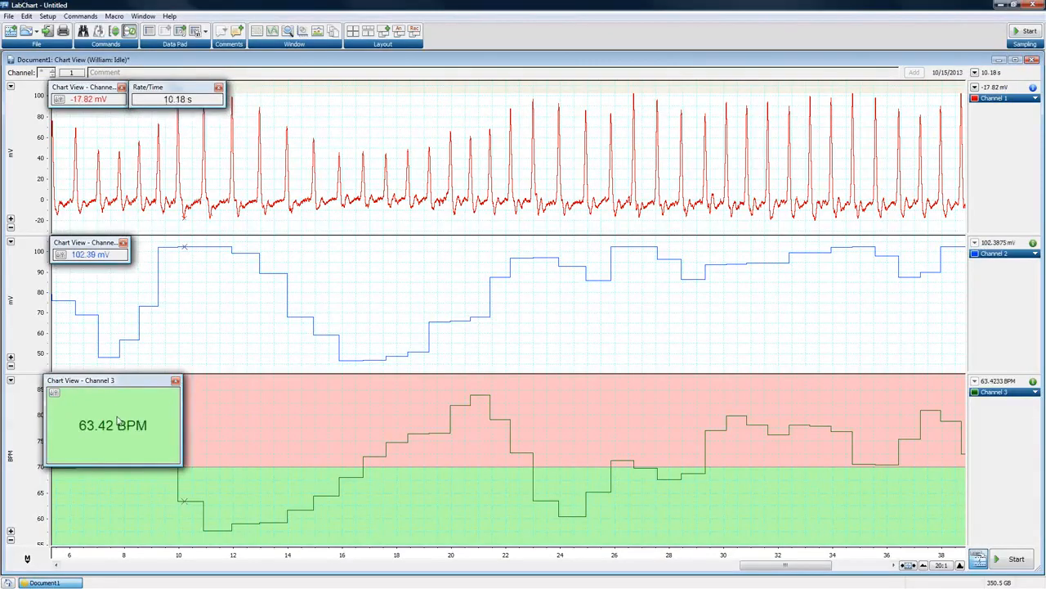
{"action": "left_click", "coordinate": [54, 394]}
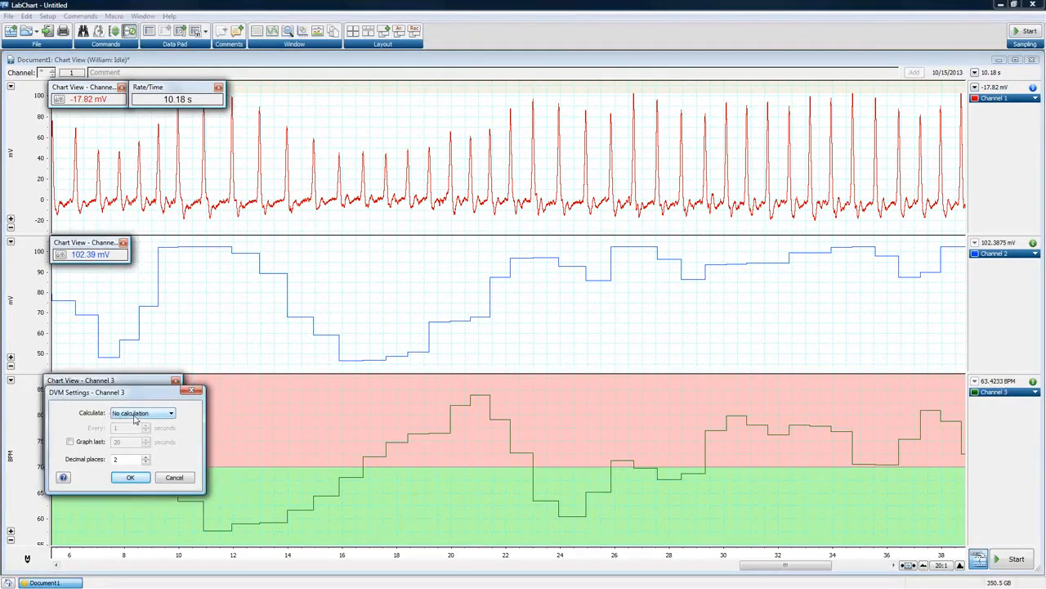
{"action": "left_click", "coordinate": [191, 390]}
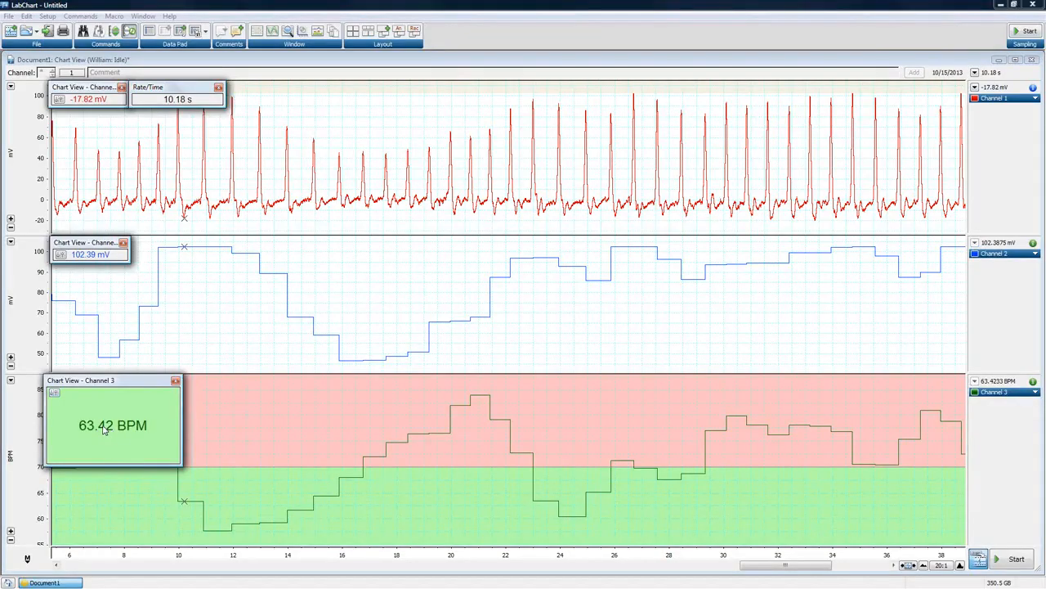
- Set the Channel 3 value window to calculate the average every 10 seconds and graph the last 30 seconds
{"action": "left_click", "coordinate": [55, 394]}
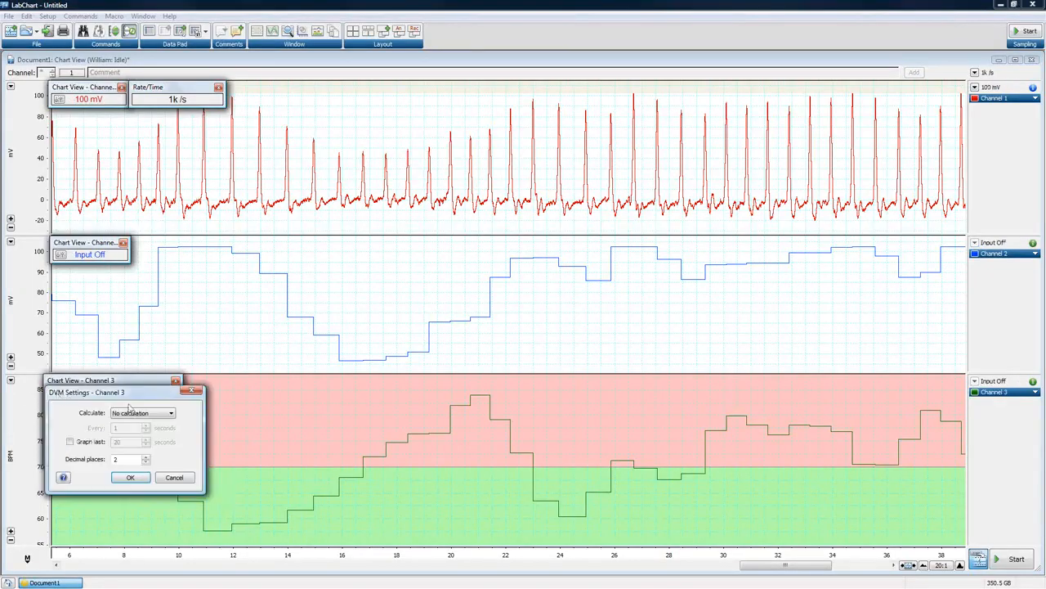
{"action": "left_click", "coordinate": [139, 413]}
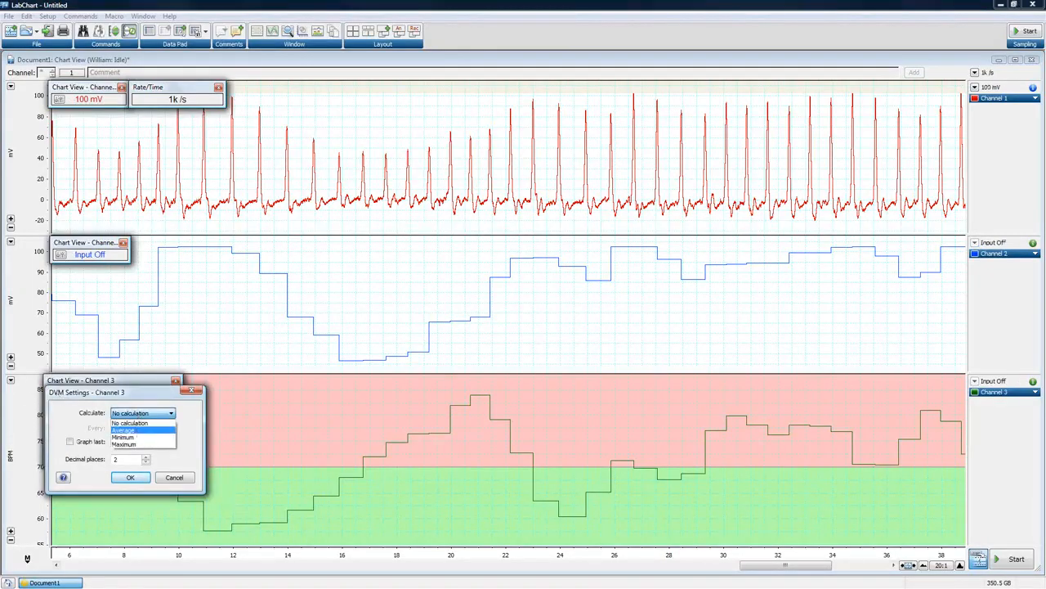
{"action": "left_click", "coordinate": [126, 429]}
{"action": "left_click_drag", "start_coordinate": [128, 427], "coordinate": [106, 436]}
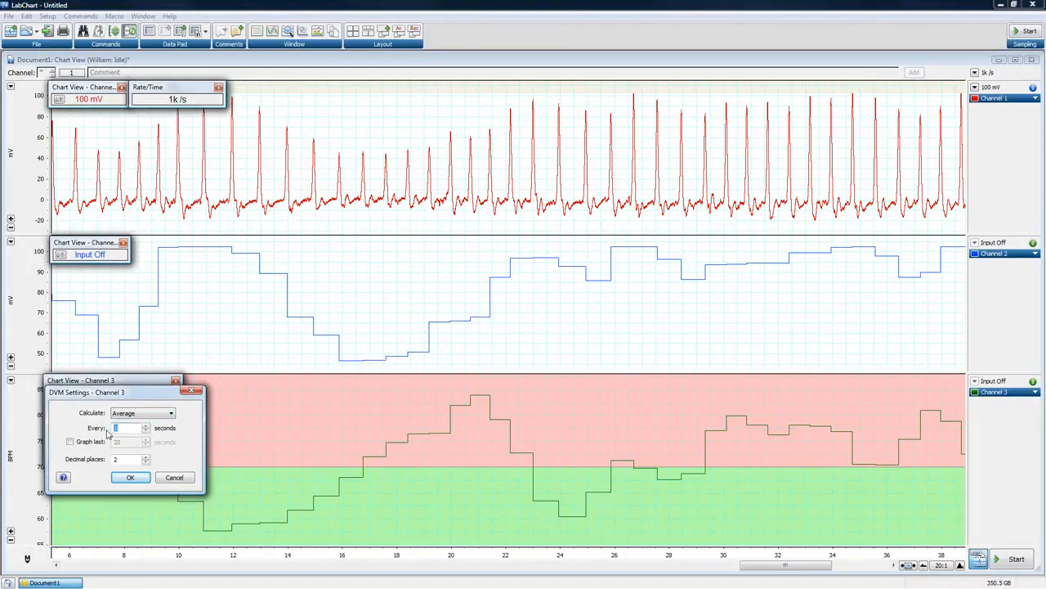
{"action": "left_click", "coordinate": [127, 478]}
{"action": "left_click", "coordinate": [71, 442]}
{"action": "type", "text": "60"}
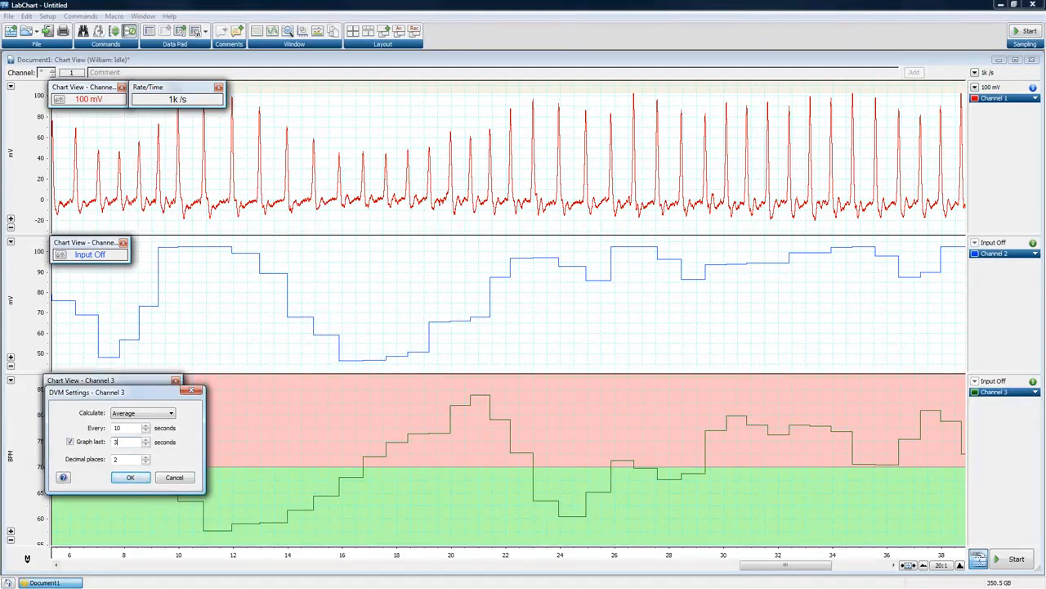
{"action": "left_click", "coordinate": [132, 476]}
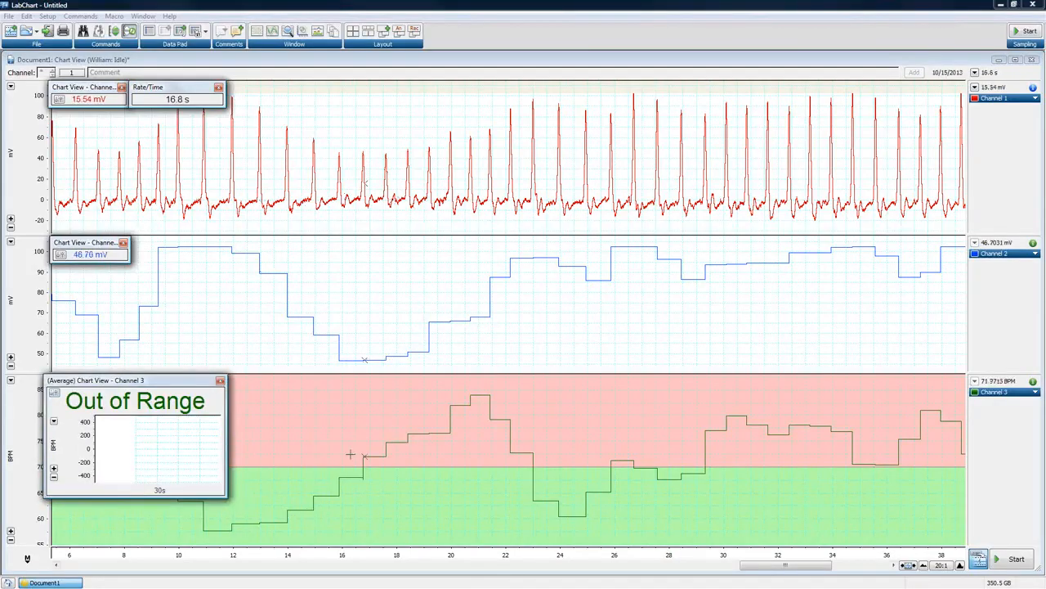
- Record new data with the averaged Channel 3 window, expand the chart horizontally to 5:1, and stop sampling
{"action": "mouse_move", "coordinate": [784, 565]}
{"action": "left_mouse_down"}
{"action": "mouse_move", "coordinate": [851, 572]}
{"action": "mouse_move", "coordinate": [738, 567]}
{"action": "mouse_move", "coordinate": [793, 566]}
{"action": "left_mouse_up"}
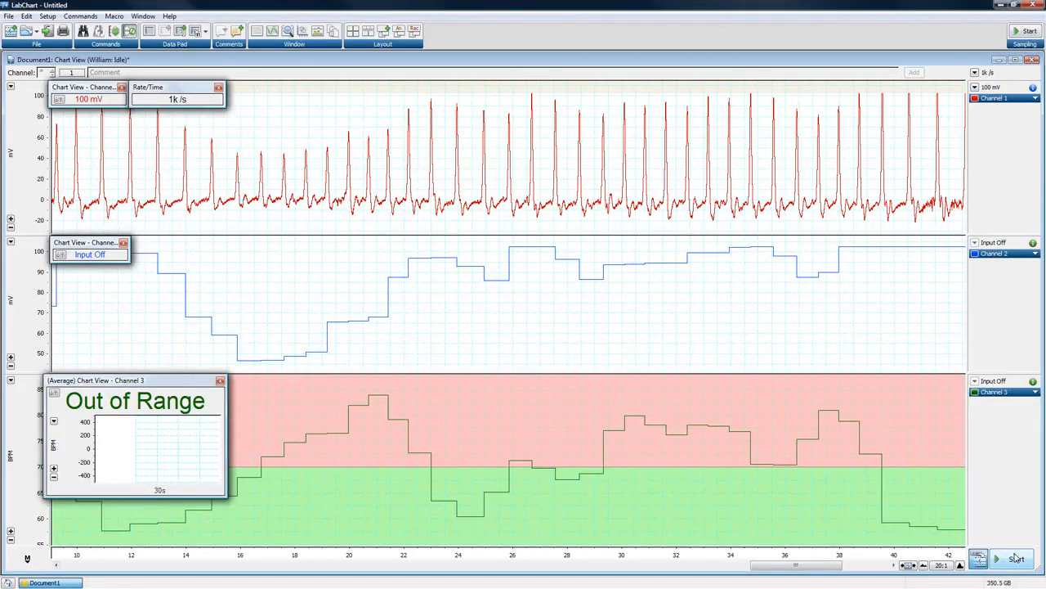
{"action": "left_click", "coordinate": [1014, 558]}
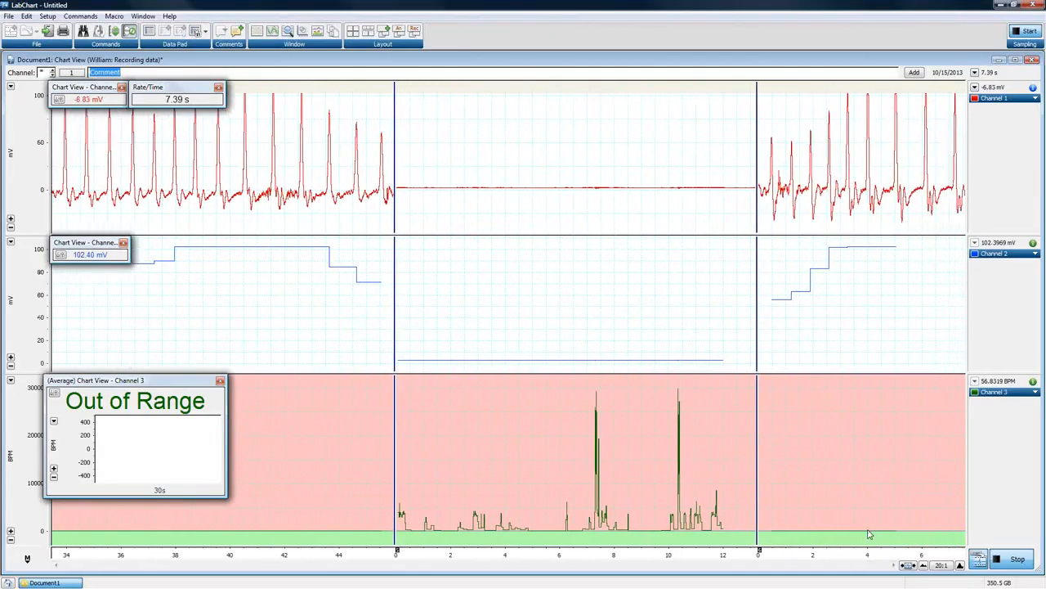
{"action": "left_click", "coordinate": [960, 565]}
{"action": "left_click", "coordinate": [960, 565]}
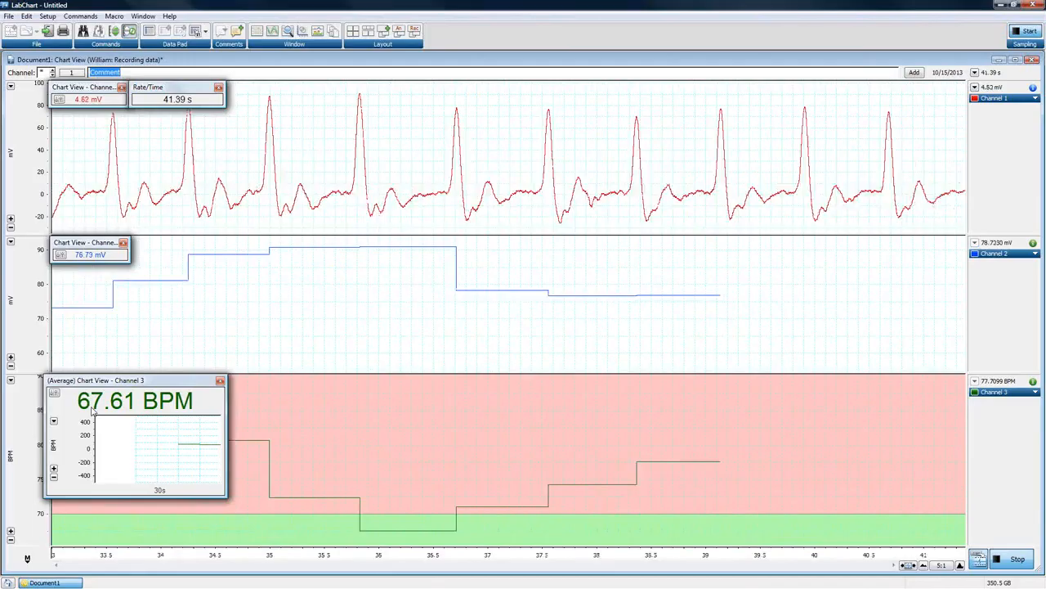
{"action": "left_click", "coordinate": [1022, 559]}
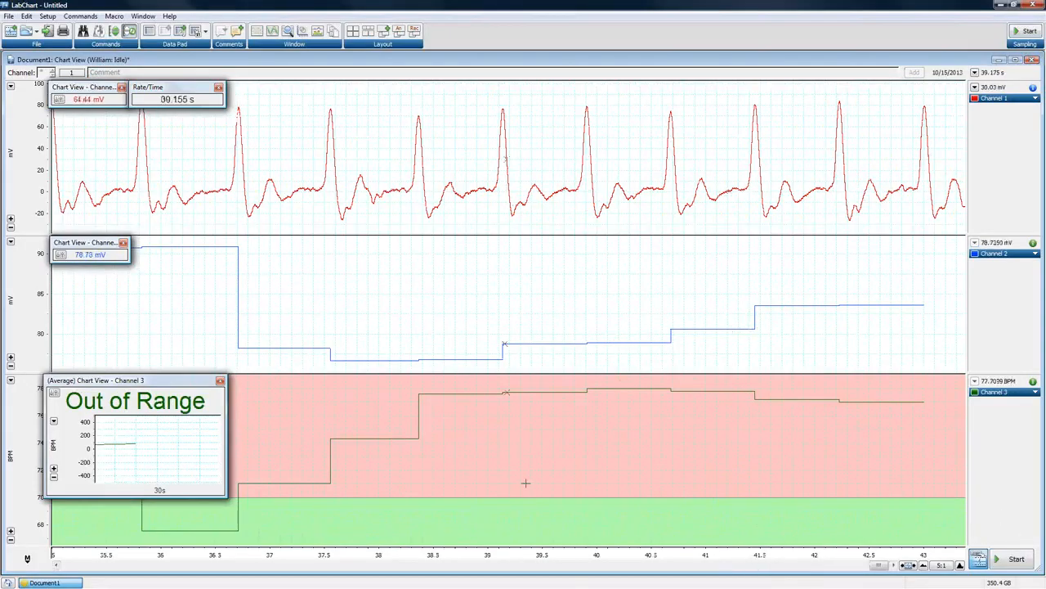
- Split the chart view and set the time format to show time from start of block
{"action": "right_click", "coordinate": [558, 553]}
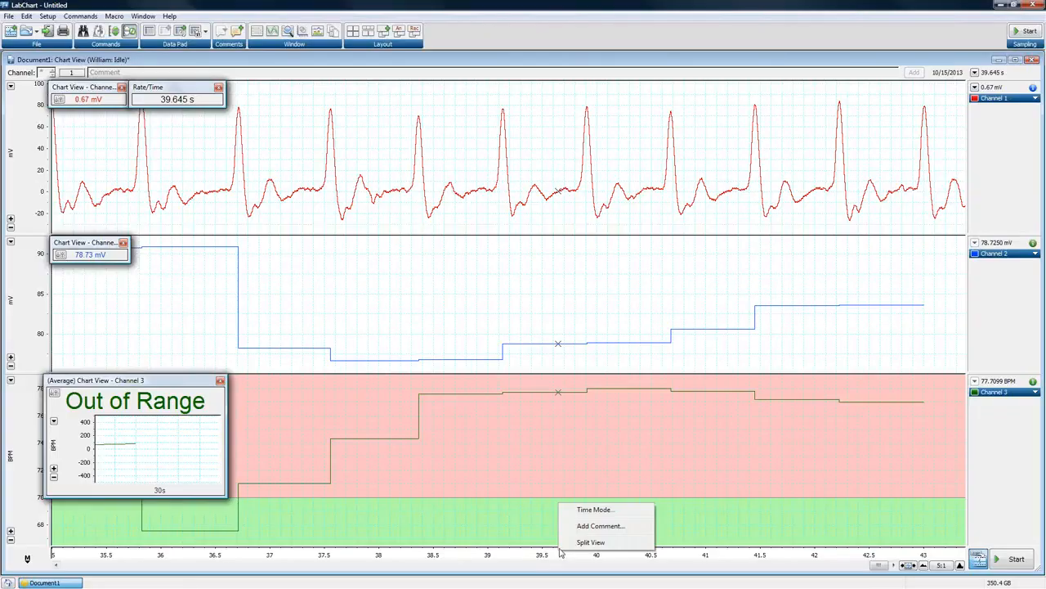
{"action": "left_click", "coordinate": [566, 542]}
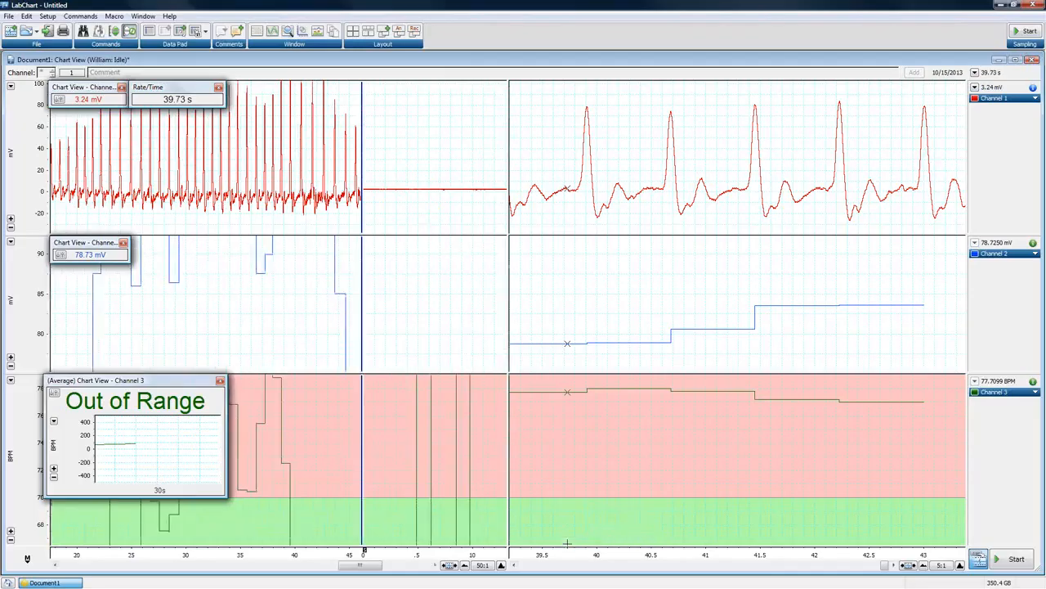
{"action": "right_click", "coordinate": [578, 547]}
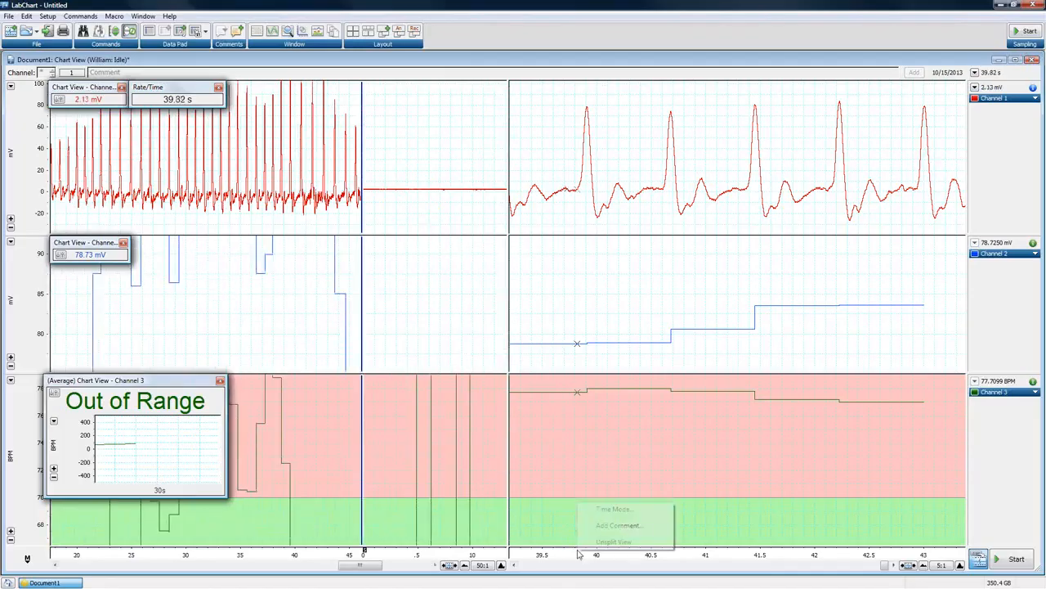
{"action": "left_click", "coordinate": [614, 510]}
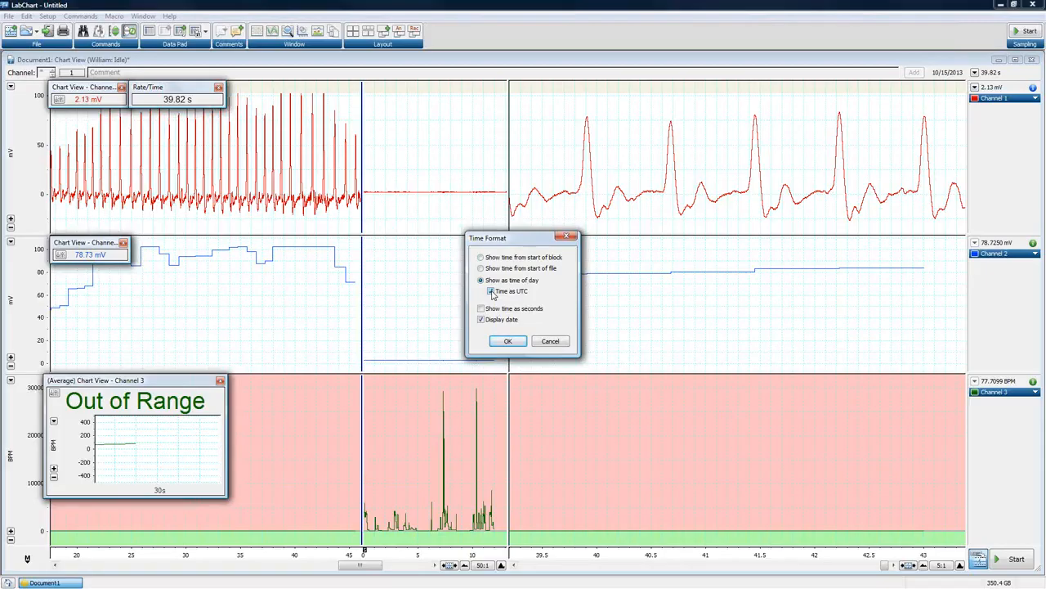
{"action": "left_click", "coordinate": [481, 257]}
{"action": "left_click", "coordinate": [509, 340]}
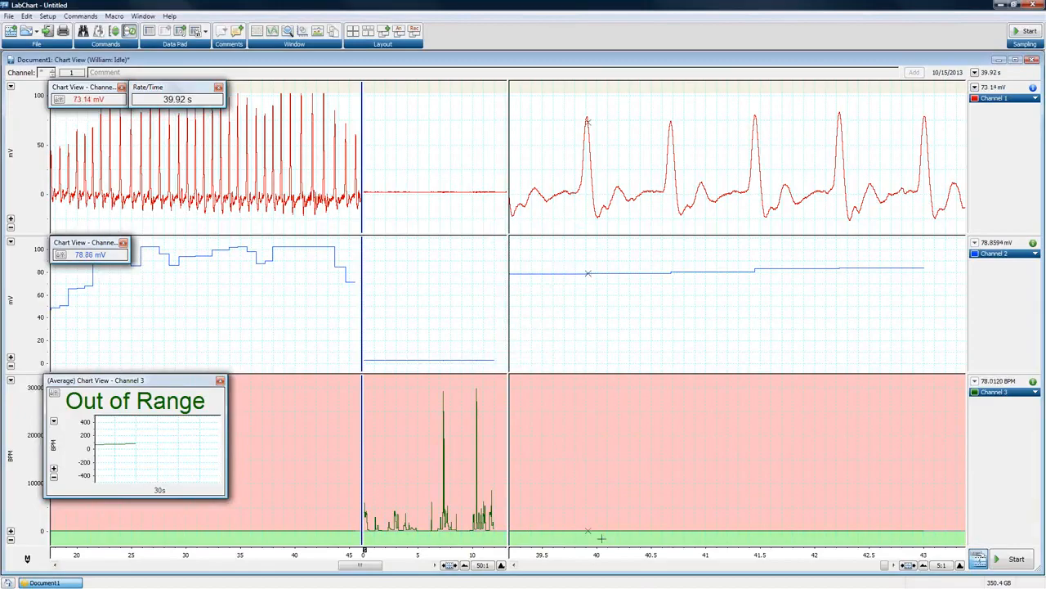
- Unsplit the chart view to return to a single pane
{"action": "right_click", "coordinate": [627, 555]}
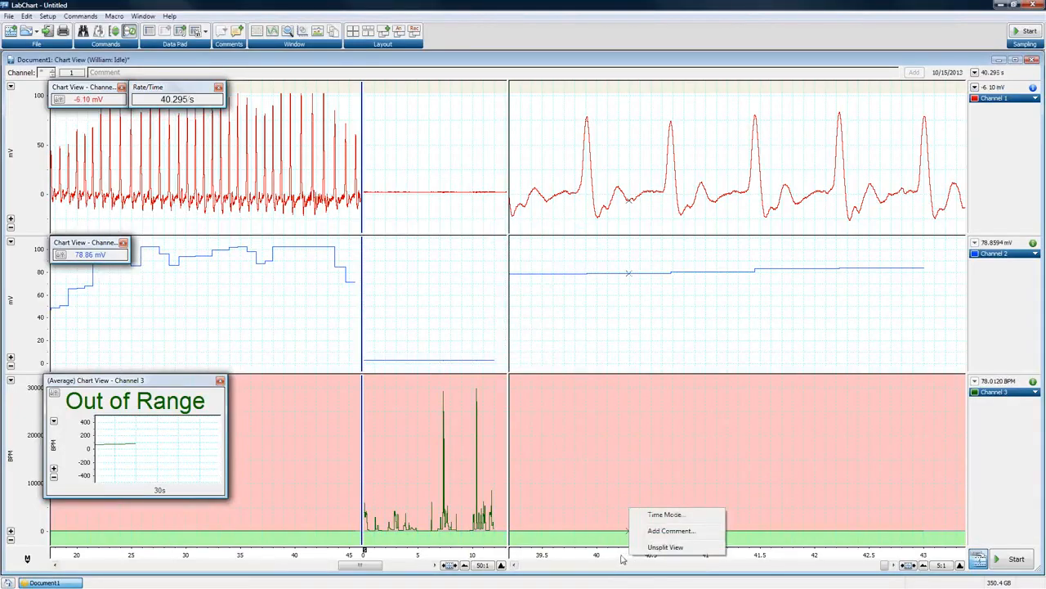
{"action": "left_click", "coordinate": [621, 556]}
{"action": "right_click", "coordinate": [614, 554]}
{"action": "left_click", "coordinate": [633, 547]}
{"action": "double_click", "coordinate": [725, 549]}
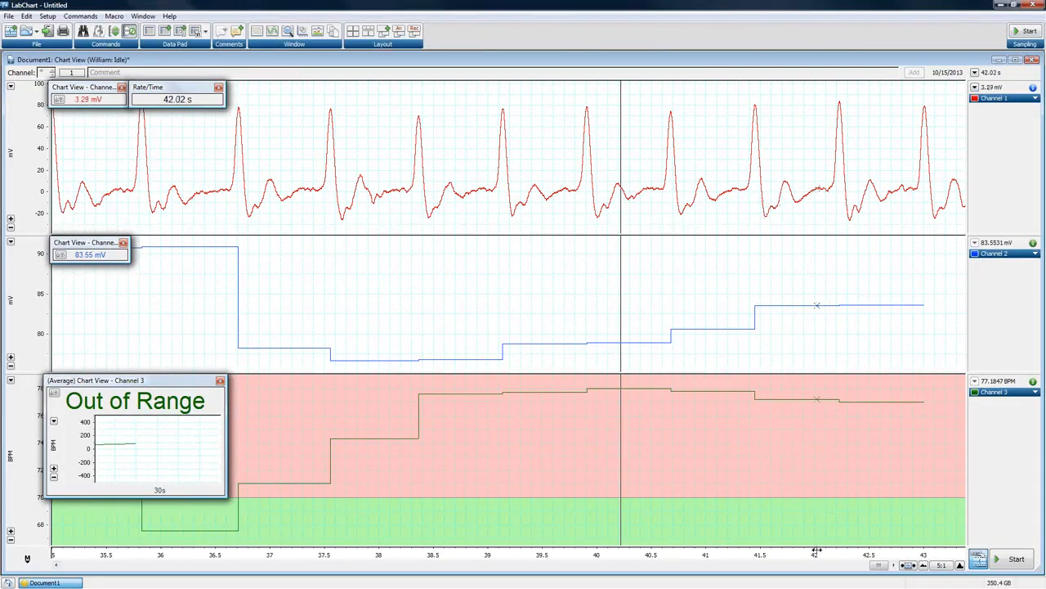
- Browse back through the recorded data to examine the earlier traces of all three channels
{"action": "mouse_move", "coordinate": [873, 564]}
{"action": "left_mouse_down"}
{"action": "mouse_move", "coordinate": [752, 566]}
{"action": "mouse_move", "coordinate": [702, 579]}
{"action": "mouse_move", "coordinate": [720, 568]}
{"action": "mouse_move", "coordinate": [873, 566]}
{"action": "left_mouse_up"}
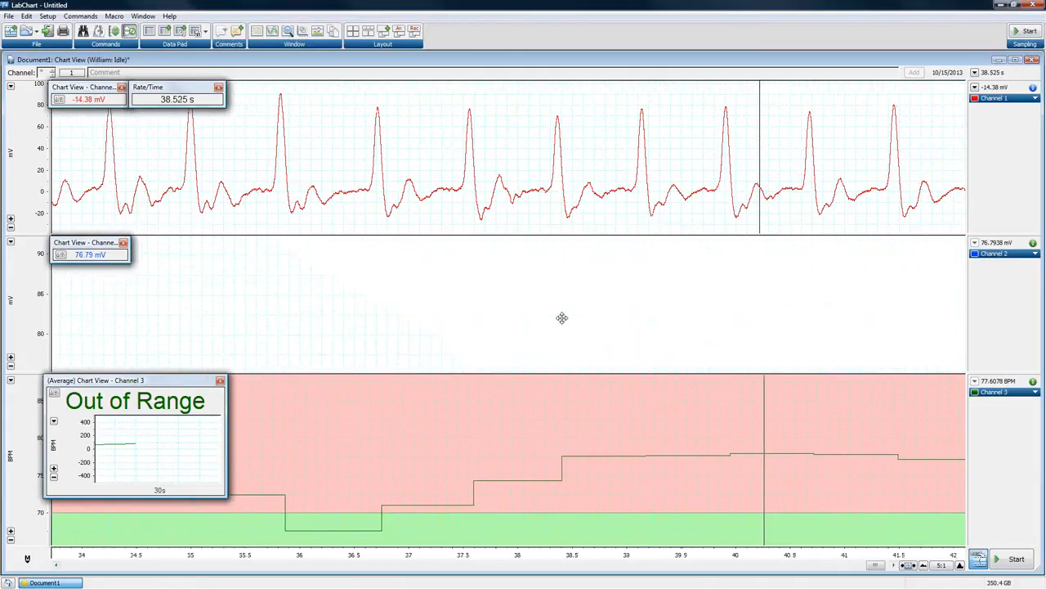
{"action": "left_click_drag", "start_coordinate": [410, 312], "coordinate": [909, 347]}
{"action": "scroll", "coordinate": [910, 346], "scroll_direction": "up", "scroll_amount": 5}
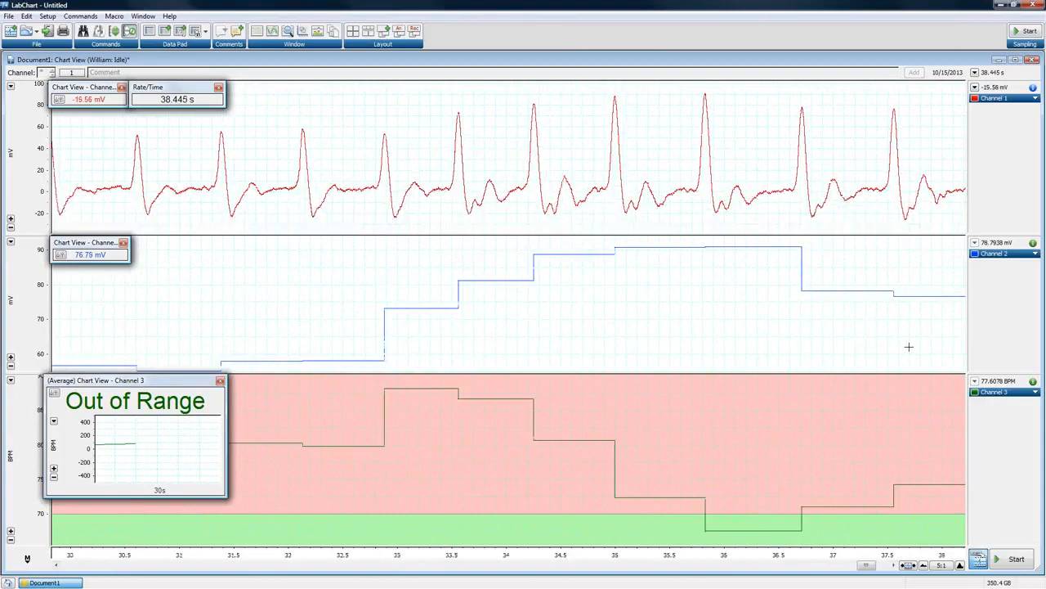
{"action": "scroll", "coordinate": [909, 347], "scroll_direction": "up", "scroll_amount": 4}
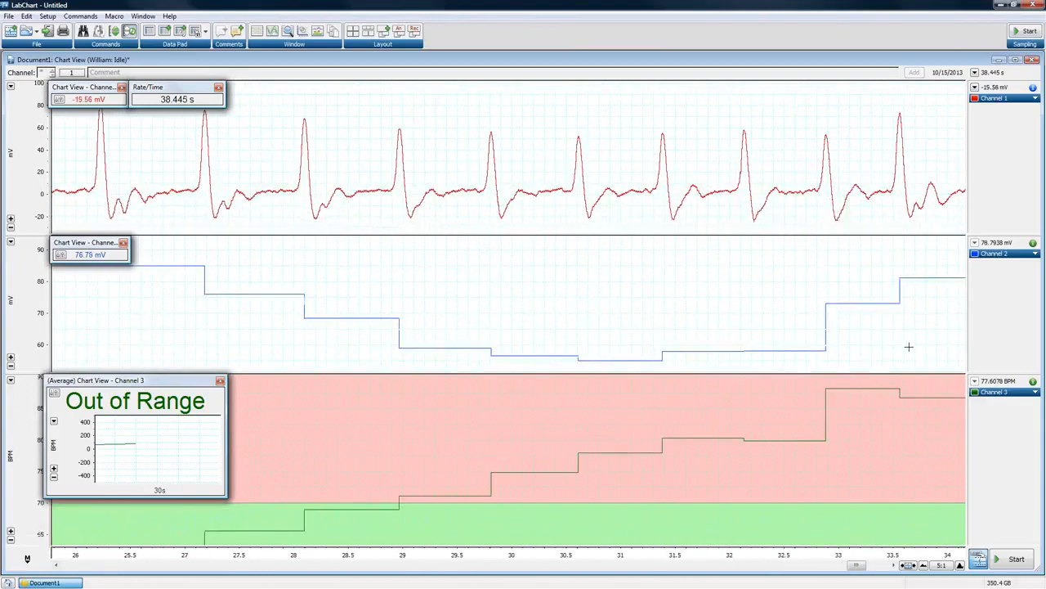
{"action": "left_click_drag", "start_coordinate": [363, 338], "coordinate": [511, 337]}
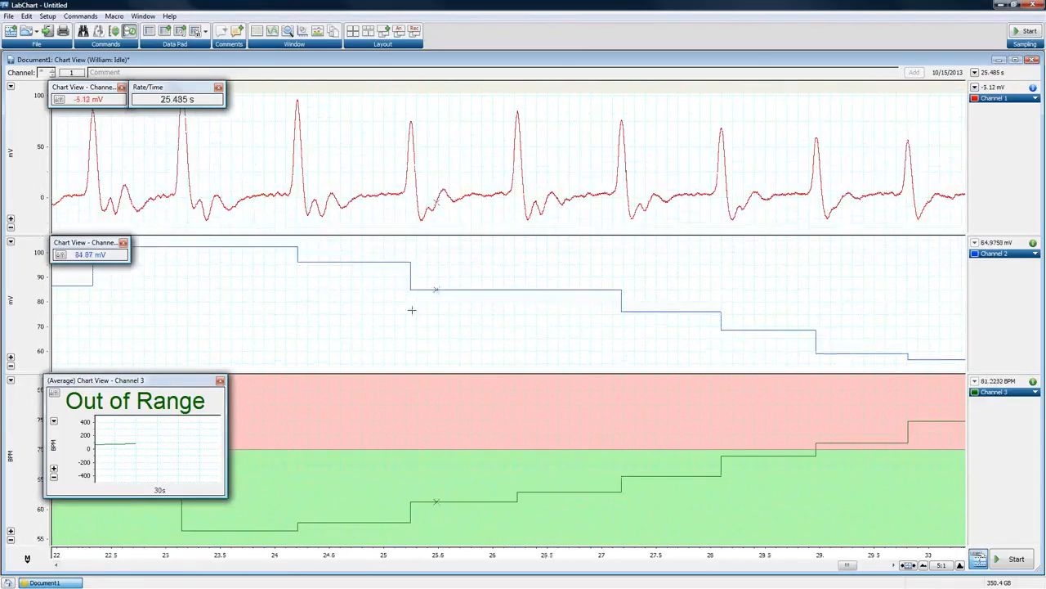
{"action": "left_click_drag", "start_coordinate": [410, 310], "coordinate": [474, 309]}
{"action": "left_click_drag", "start_coordinate": [847, 564], "coordinate": [666, 565]}
{"action": "scroll", "coordinate": [606, 292], "scroll_direction": "up", "scroll_amount": 2}
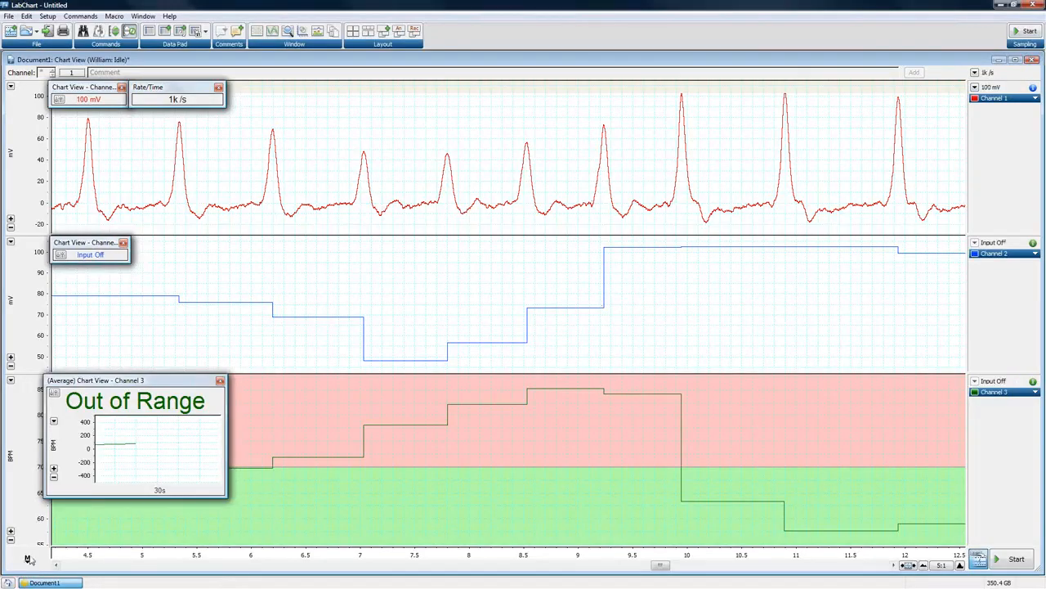
- Compress the chart horizontally to 20:1 and bring the start of the earlier data block into view
{"action": "left_click", "coordinate": [924, 565]}
{"action": "left_click", "coordinate": [924, 565]}
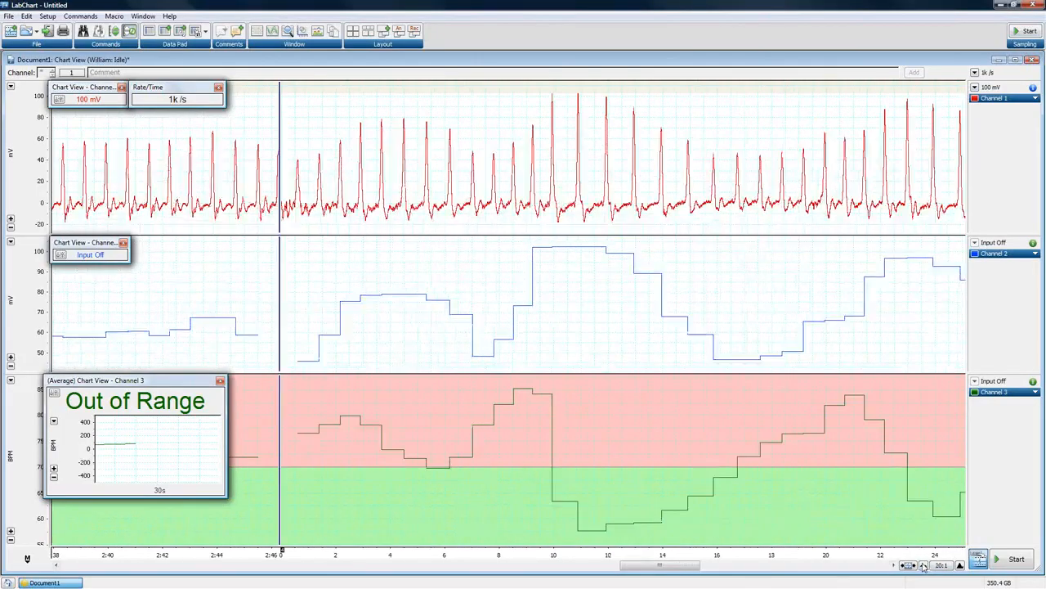
{"action": "left_click", "coordinate": [894, 565]}
{"action": "left_click", "coordinate": [894, 566]}
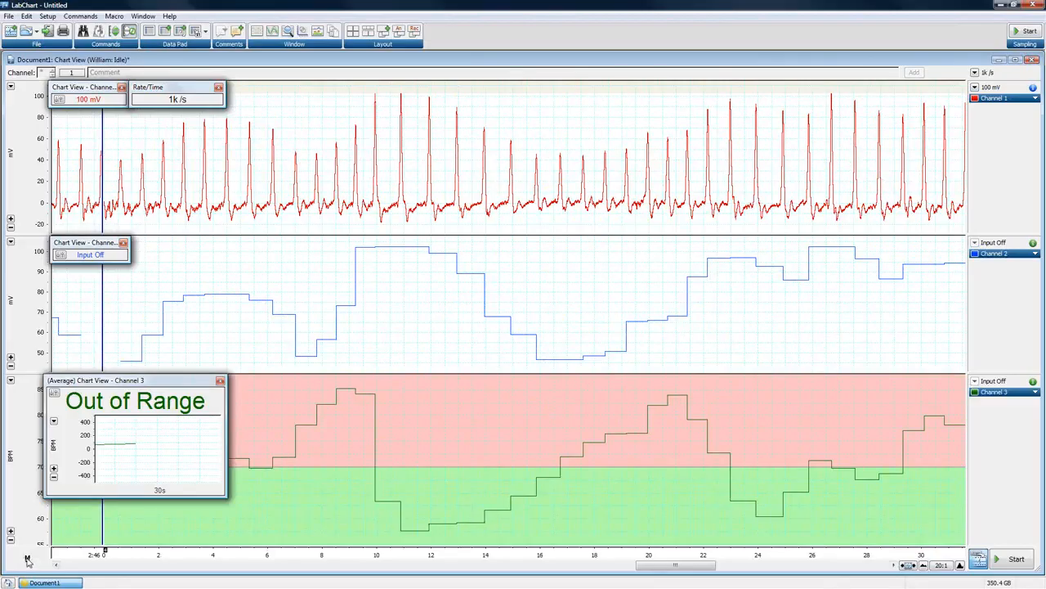
- Place the marker on Channel 3's lowest level near 12 s and set its value window to no calculation without a graph
{"action": "mouse_move", "coordinate": [27, 559]}
{"action": "left_mouse_down"}
{"action": "mouse_move", "coordinate": [216, 546]}
{"action": "mouse_move", "coordinate": [345, 502]}
{"action": "left_mouse_up"}
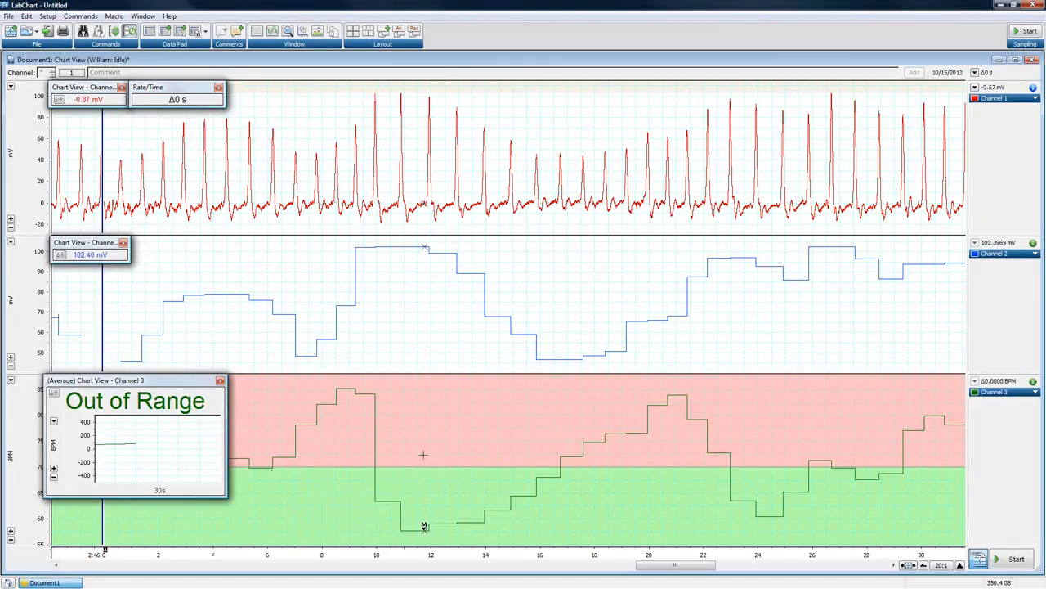
{"action": "left_click", "coordinate": [56, 396]}
{"action": "left_click", "coordinate": [155, 413]}
{"action": "left_click", "coordinate": [135, 422]}
{"action": "left_click", "coordinate": [69, 442]}
{"action": "left_click", "coordinate": [125, 477]}
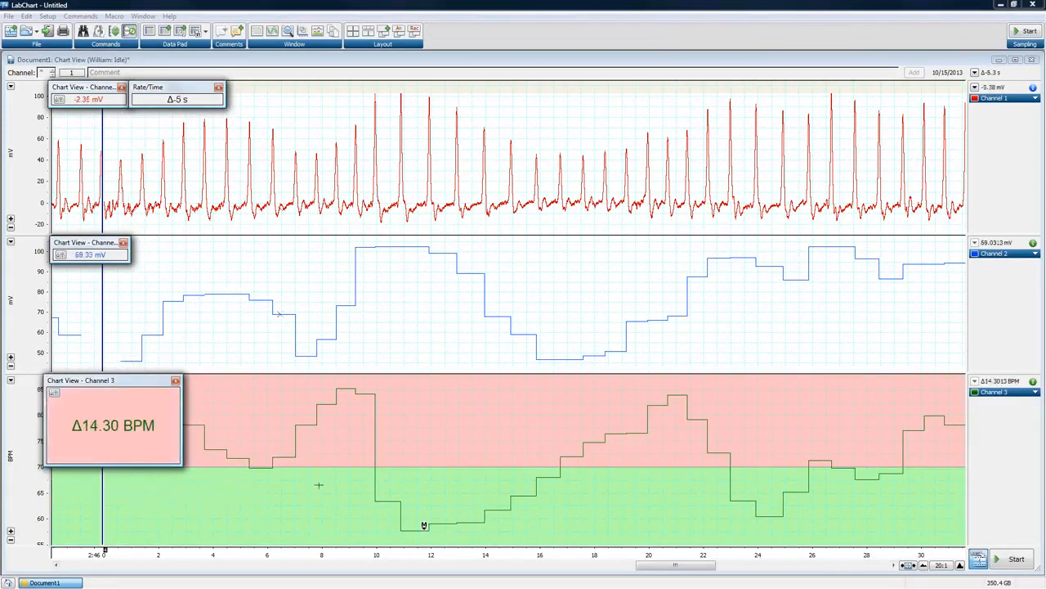
- Reset and reposition the marker on Channel 3's lowest level to measure differences to other trace points, then return it to its box
{"action": "left_click", "coordinate": [27, 562]}
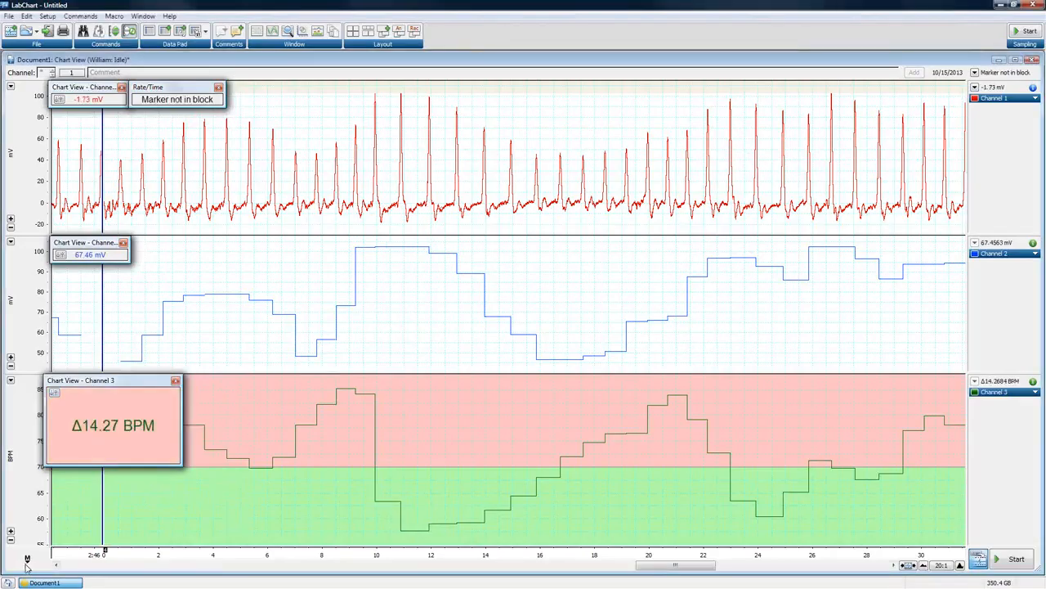
{"action": "mouse_move", "coordinate": [27, 560]}
{"action": "left_mouse_down"}
{"action": "mouse_move", "coordinate": [369, 552]}
{"action": "mouse_move", "coordinate": [421, 525]}
{"action": "left_mouse_up"}
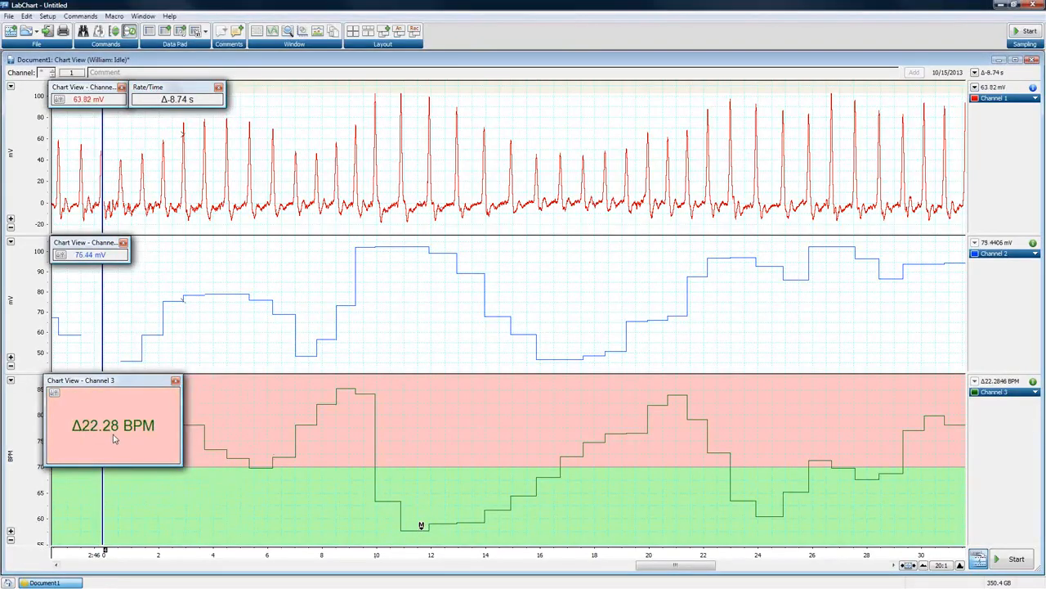
{"action": "left_click", "coordinate": [29, 560]}
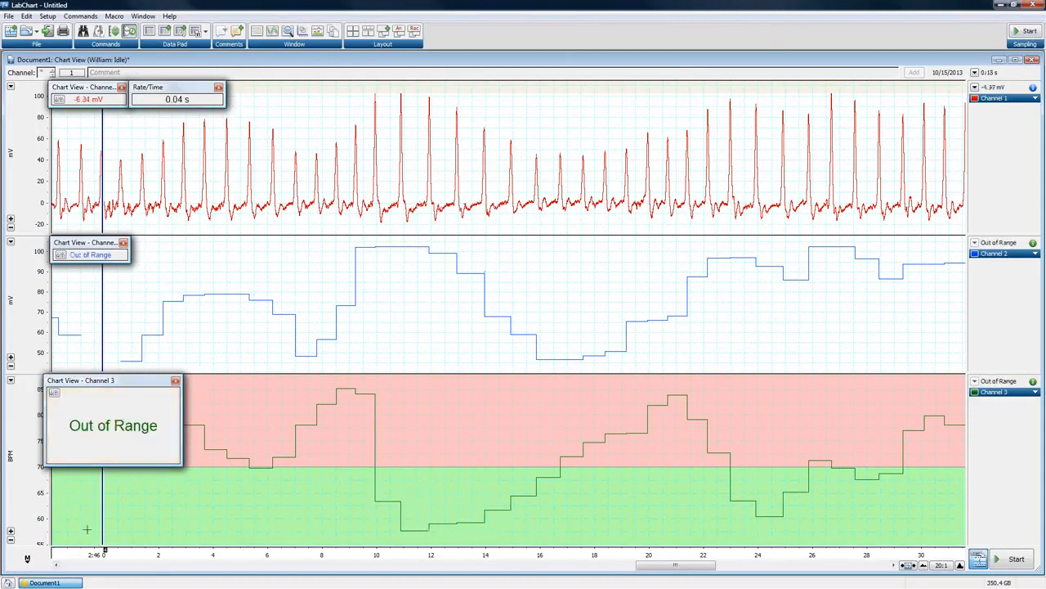
{"action": "left_click_drag", "start_coordinate": [26, 559], "coordinate": [407, 525]}
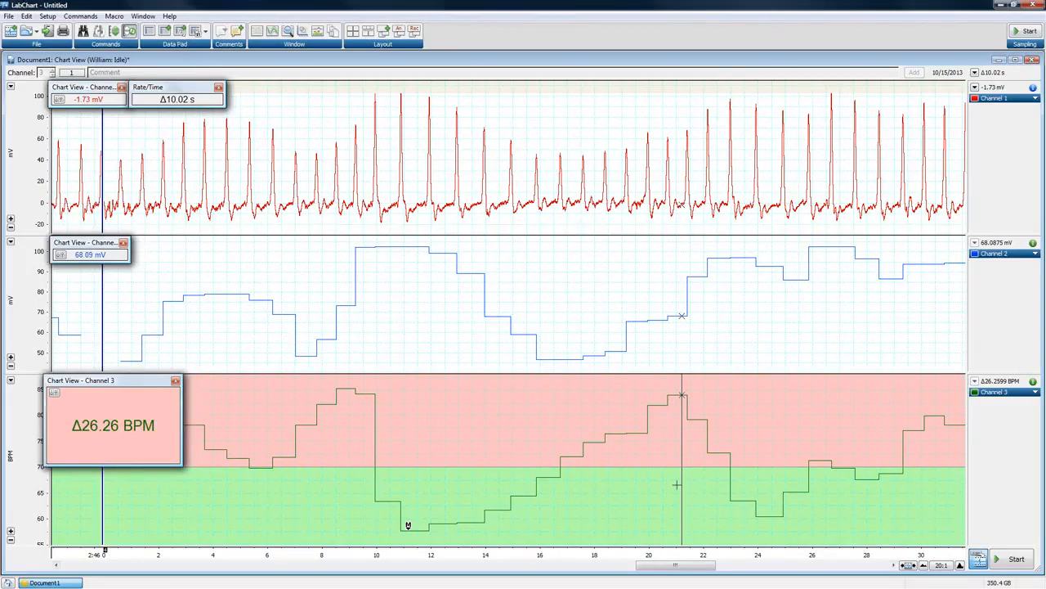
{"action": "left_click", "coordinate": [32, 561]}
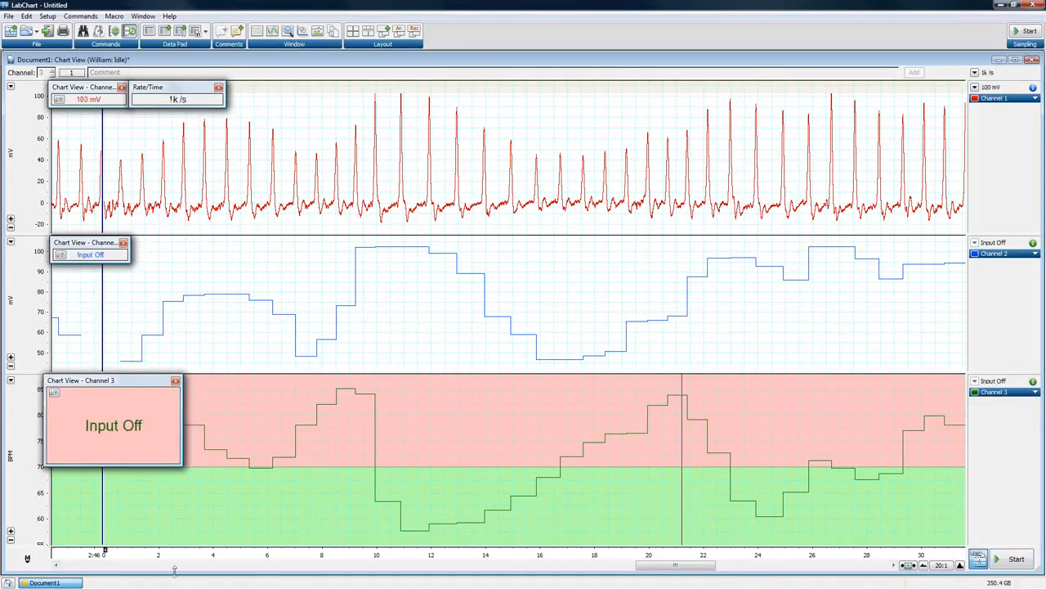
- Start a new recording and place the marker within Channel 3 while sampling runs
{"action": "left_click", "coordinate": [1002, 563]}
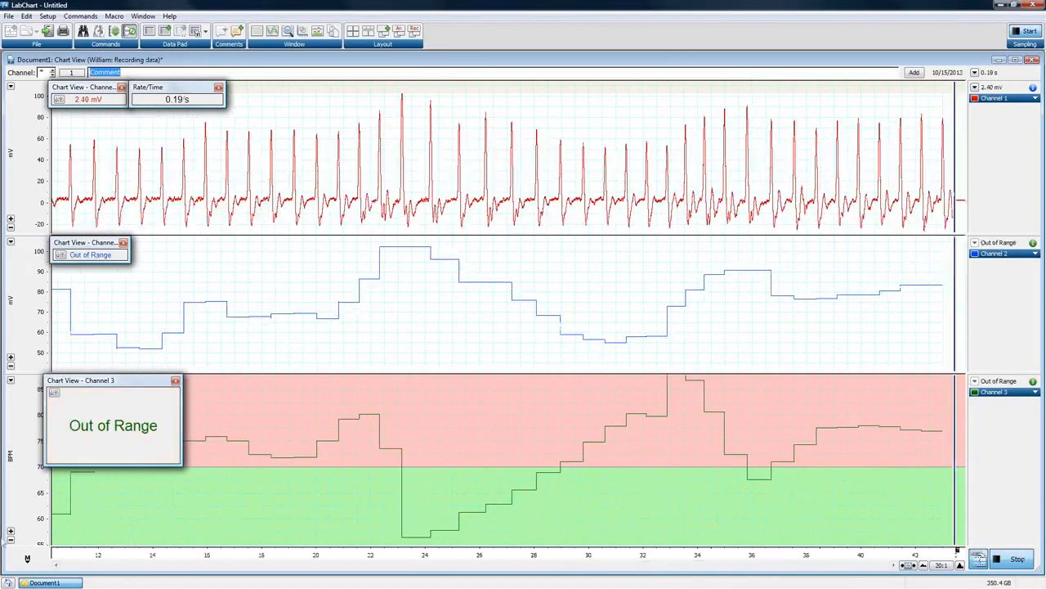
{"action": "left_click", "coordinate": [949, 432]}
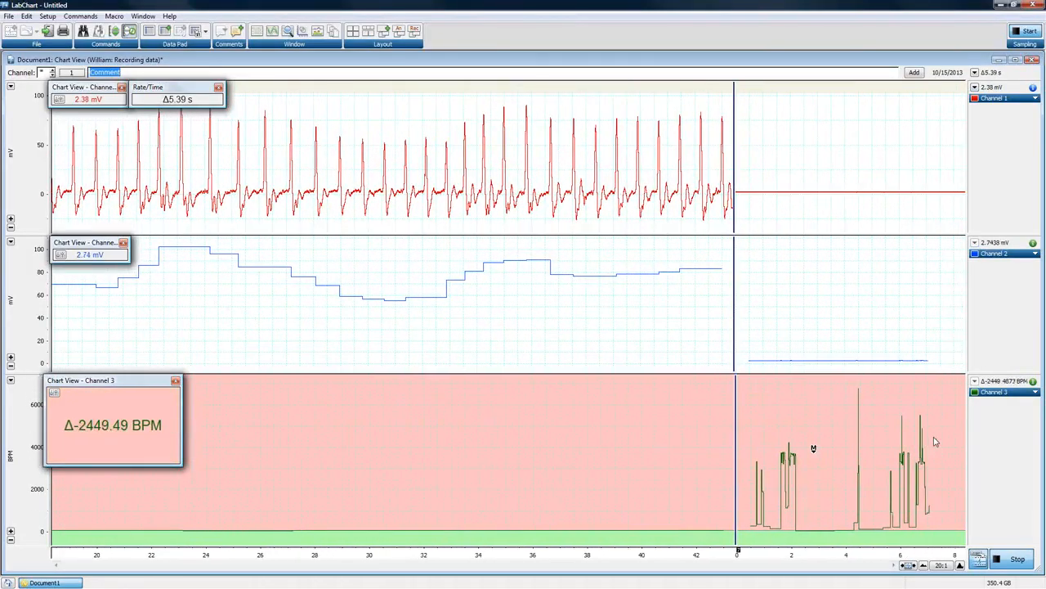
- Stop the recording, return to the earlier data around 1:20 to 1:50 and autoscale all channels
{"action": "left_click", "coordinate": [1017, 558]}
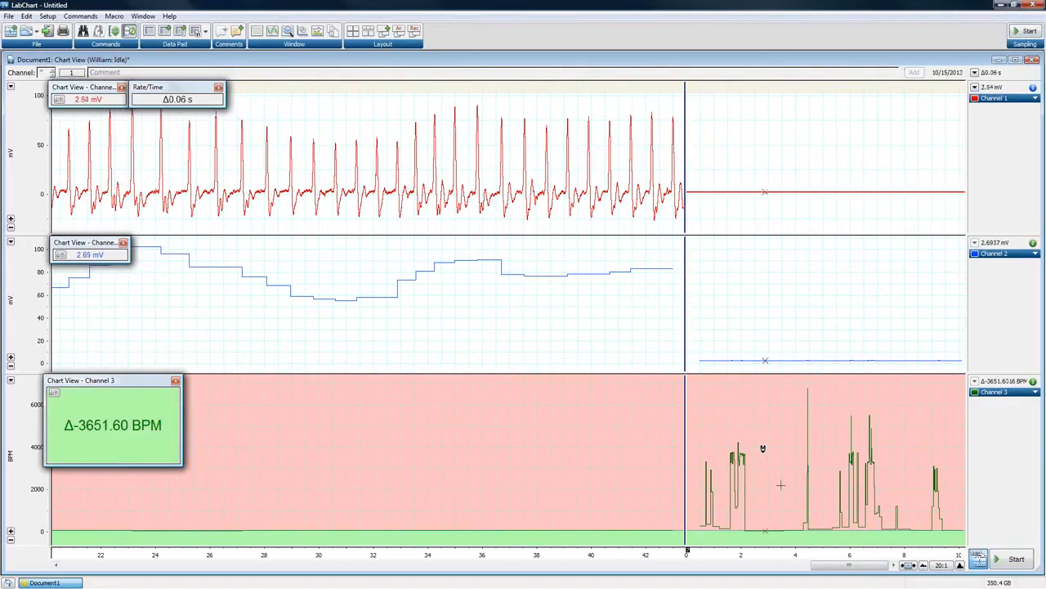
{"action": "left_click_drag", "start_coordinate": [848, 568], "coordinate": [454, 567]}
{"action": "key", "text": "ctrl+y"}
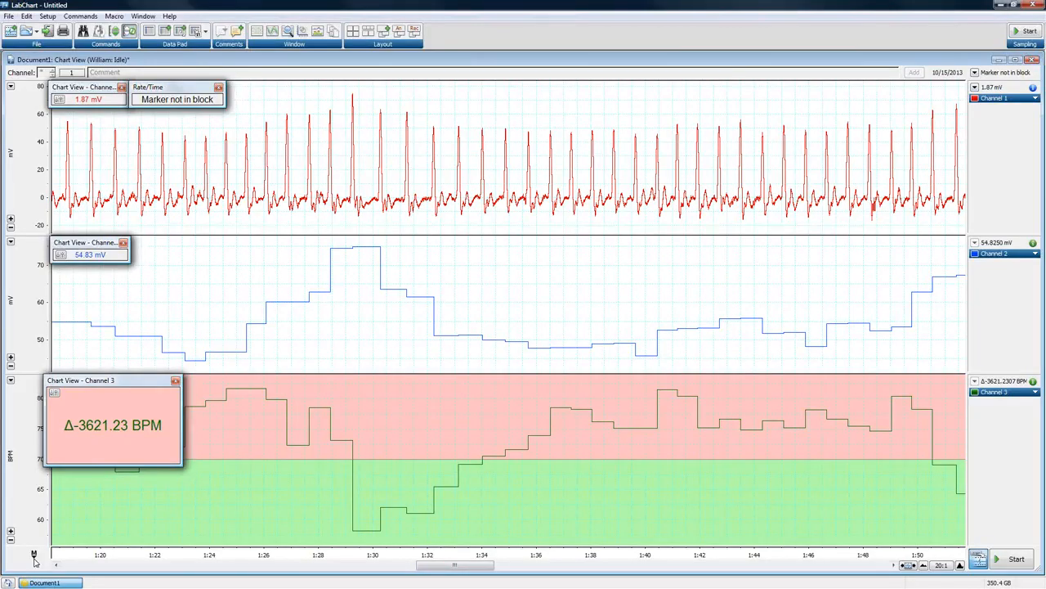
- Place the marker on Channel 3's lowest level near 1:30, then return it to its box
{"action": "left_click", "coordinate": [34, 560]}
{"action": "mouse_move", "coordinate": [33, 559]}
{"action": "left_mouse_down"}
{"action": "mouse_move", "coordinate": [245, 463]}
{"action": "mouse_move", "coordinate": [357, 482]}
{"action": "mouse_move", "coordinate": [358, 499]}
{"action": "left_mouse_up"}
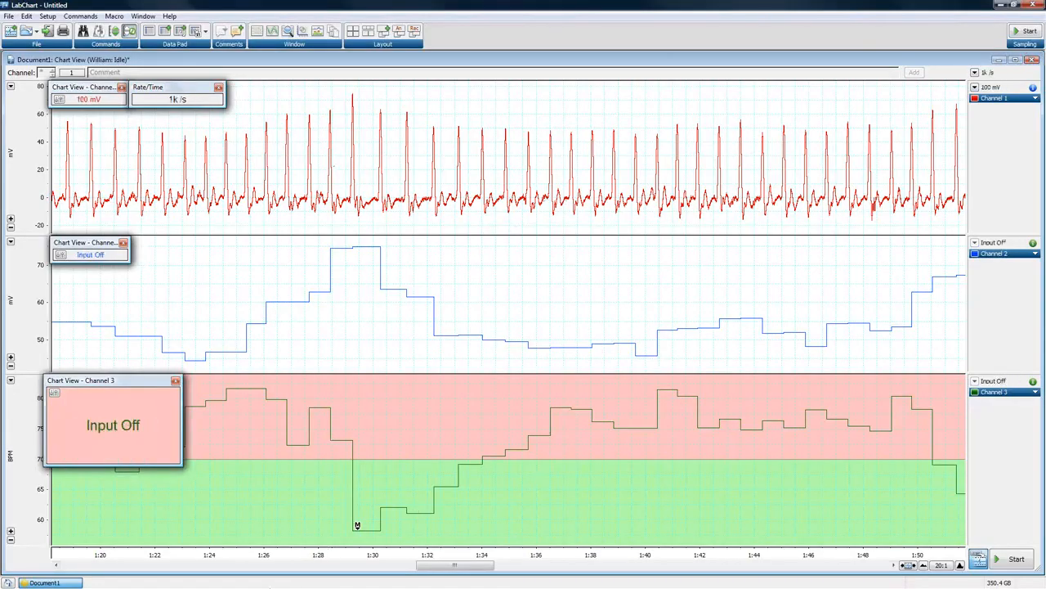
{"action": "left_click", "coordinate": [40, 561]}
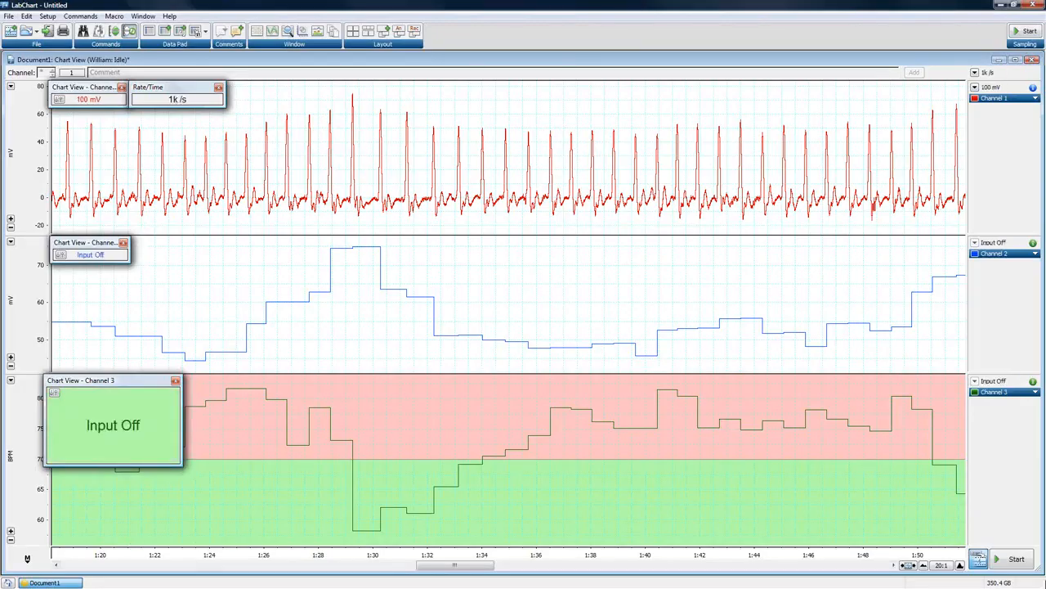
- Narrow the Chart View window and fit a full-height Data Pad View beside it
{"action": "left_click_drag", "start_coordinate": [1037, 566], "coordinate": [659, 570]}
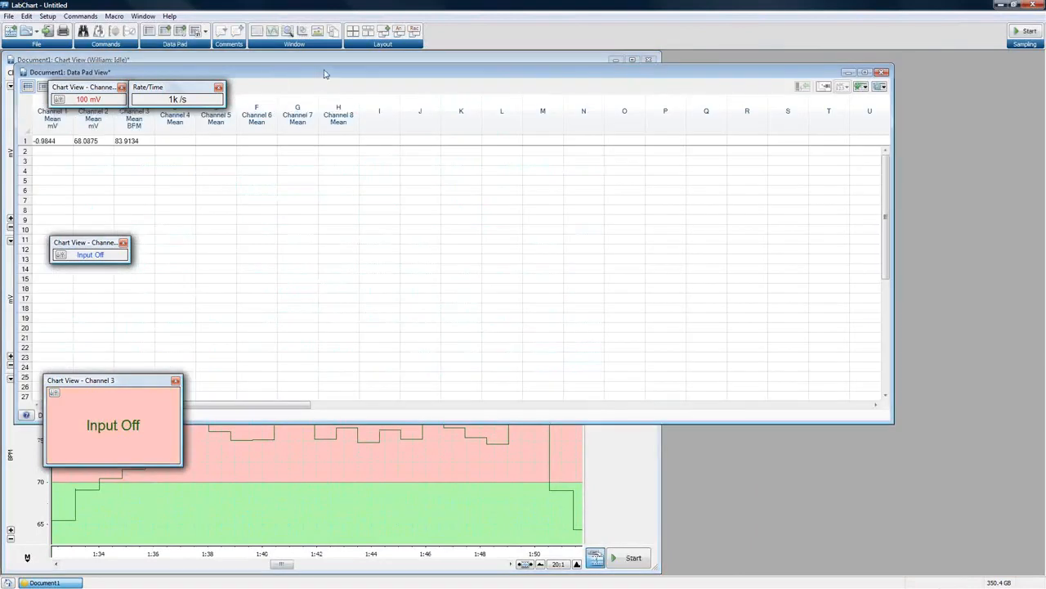
{"action": "left_click_drag", "start_coordinate": [325, 72], "coordinate": [871, 80]}
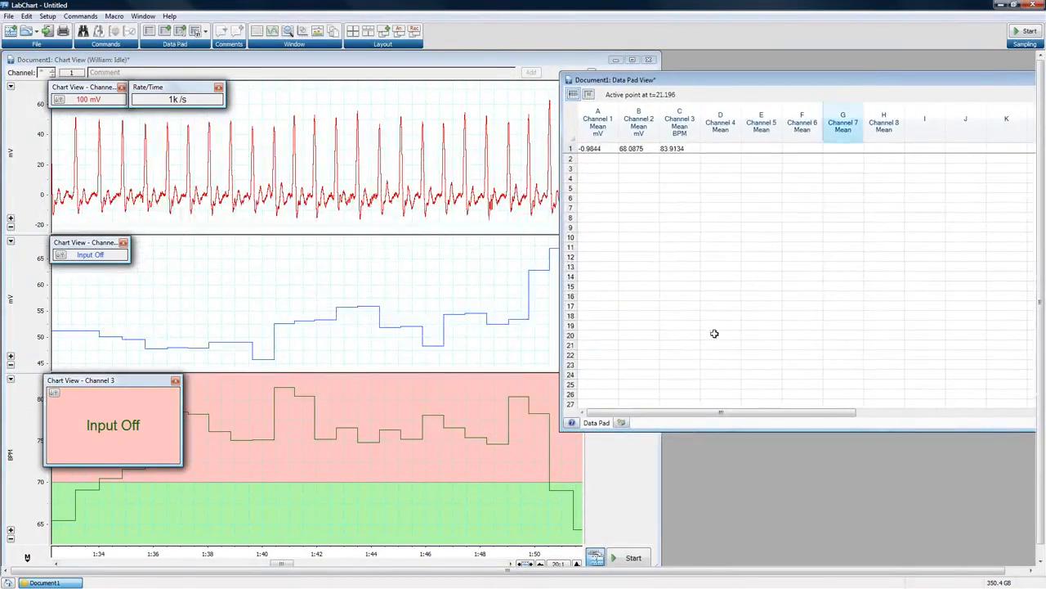
{"action": "left_click_drag", "start_coordinate": [563, 430], "coordinate": [654, 556]}
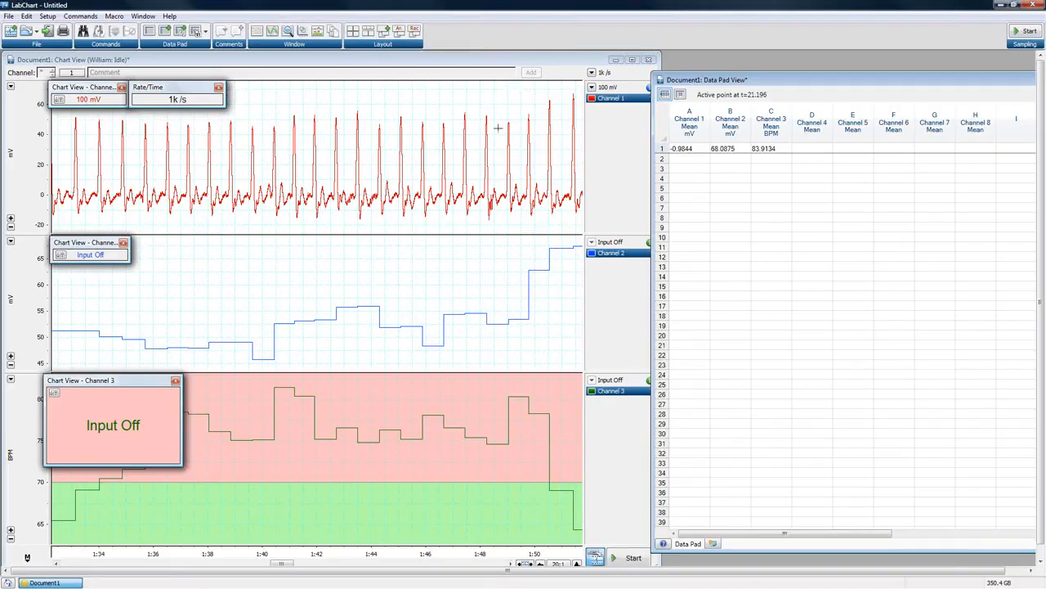
- Open the Zoom View and shrink the Data Pad View so that both fit one above the other beside the chart
{"action": "left_click", "coordinate": [288, 32]}
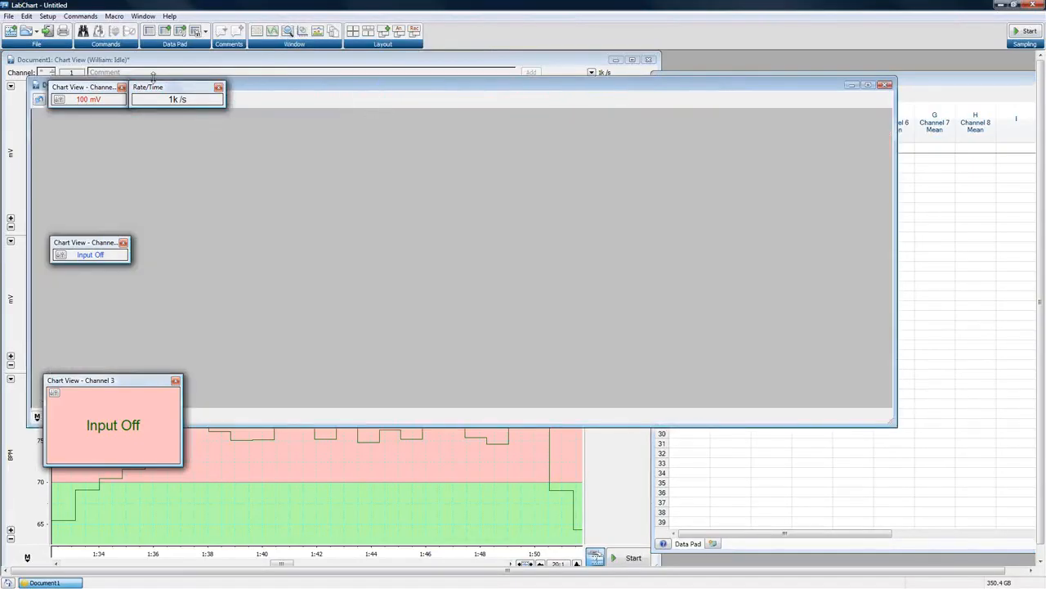
{"action": "left_click_drag", "start_coordinate": [29, 78], "coordinate": [396, 99]}
{"action": "left_click_drag", "start_coordinate": [496, 107], "coordinate": [759, 261]}
{"action": "mouse_move", "coordinate": [765, 78]}
{"action": "left_mouse_down"}
{"action": "mouse_move", "coordinate": [765, 52]}
{"action": "mouse_move", "coordinate": [763, 62]}
{"action": "left_mouse_up"}
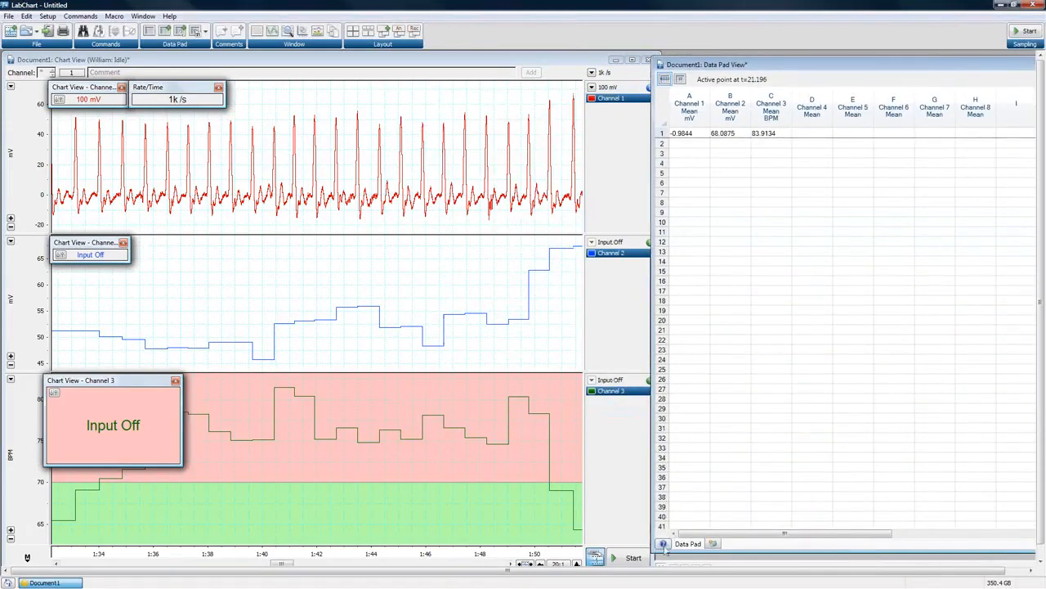
{"action": "left_click_drag", "start_coordinate": [656, 555], "coordinate": [667, 291]}
{"action": "left_click", "coordinate": [676, 314]}
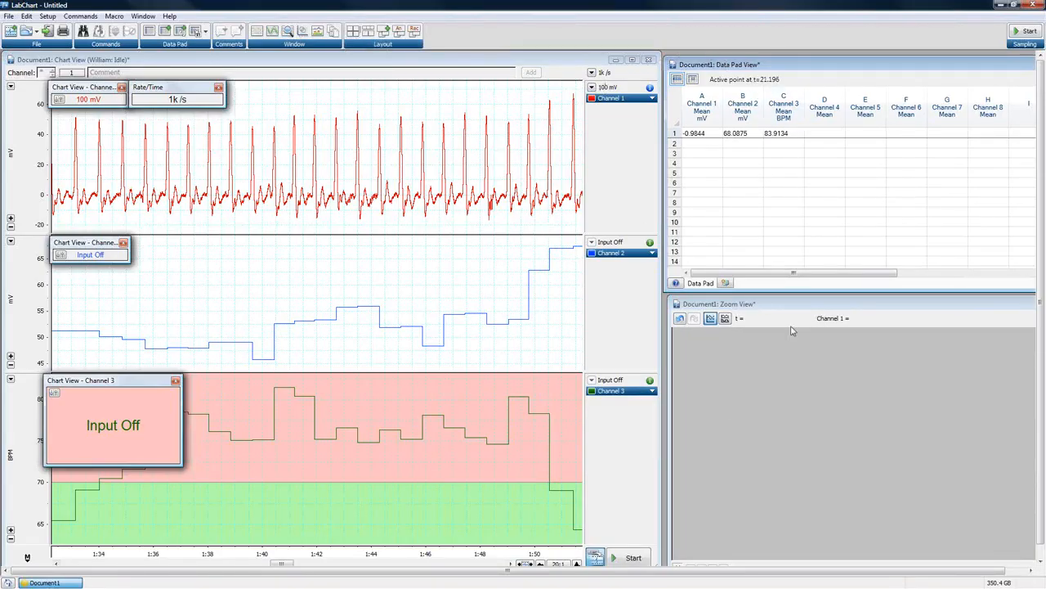
- Overlap the Zoom View with the chart, then smart-tile the document windows and line up the floating value windows above them
{"action": "left_click", "coordinate": [774, 300]}
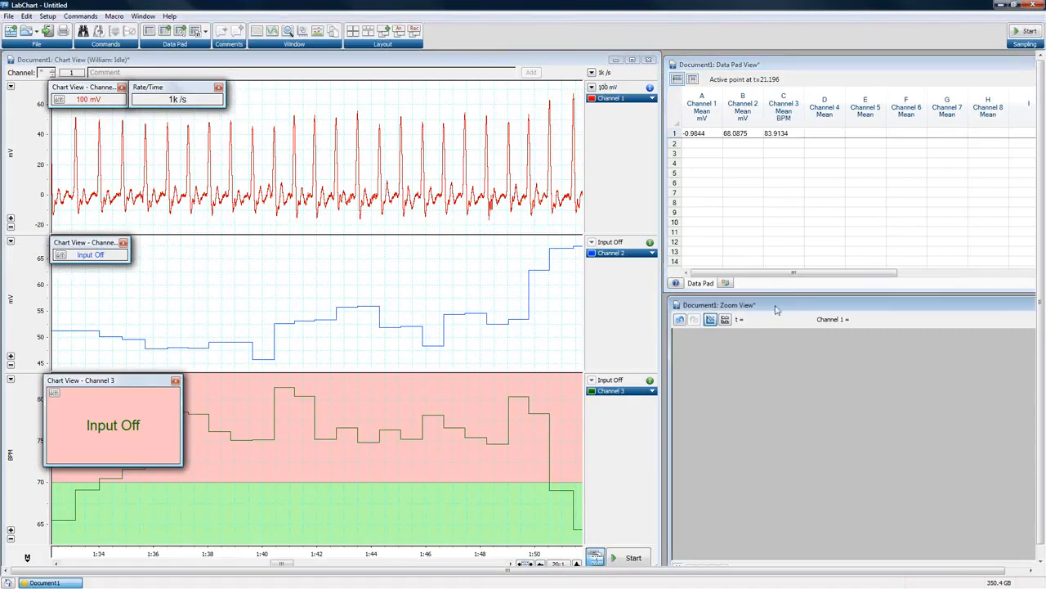
{"action": "left_click_drag", "start_coordinate": [775, 300], "coordinate": [660, 289]}
{"action": "left_click", "coordinate": [730, 67]}
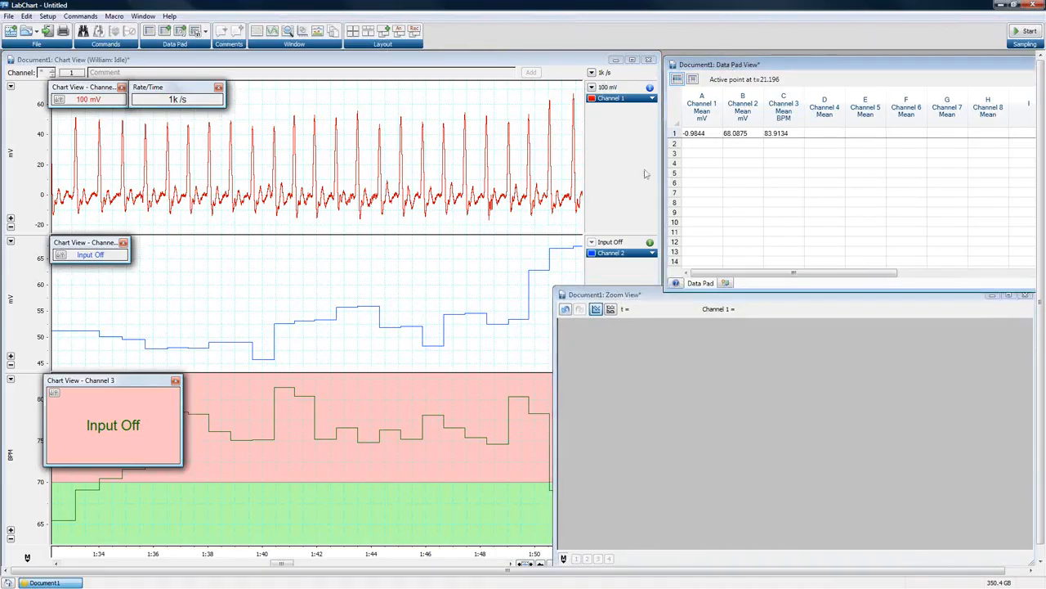
{"action": "left_click", "coordinate": [351, 32]}
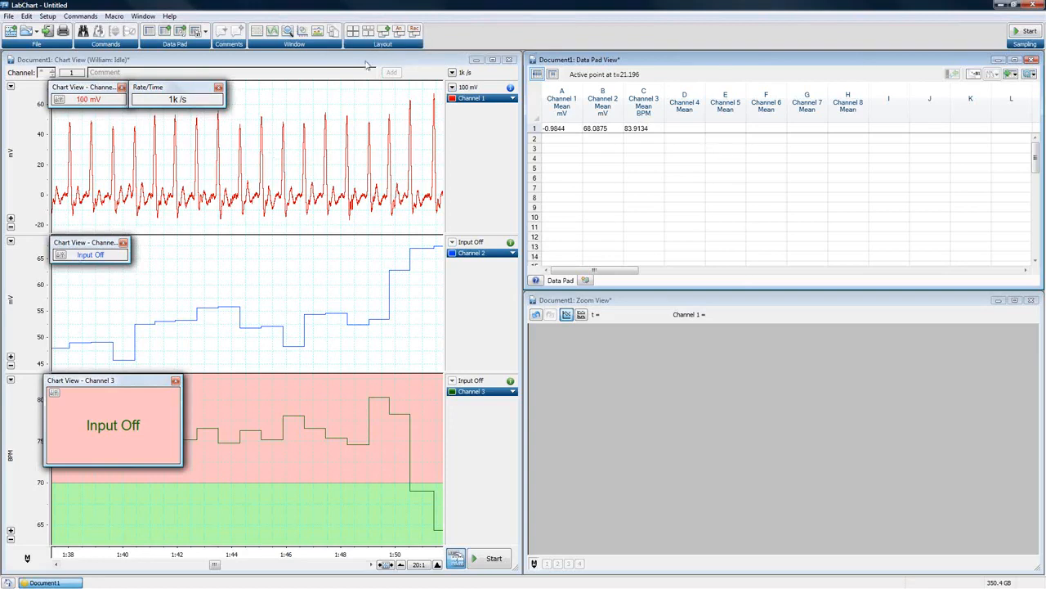
{"action": "left_click", "coordinate": [368, 31]}
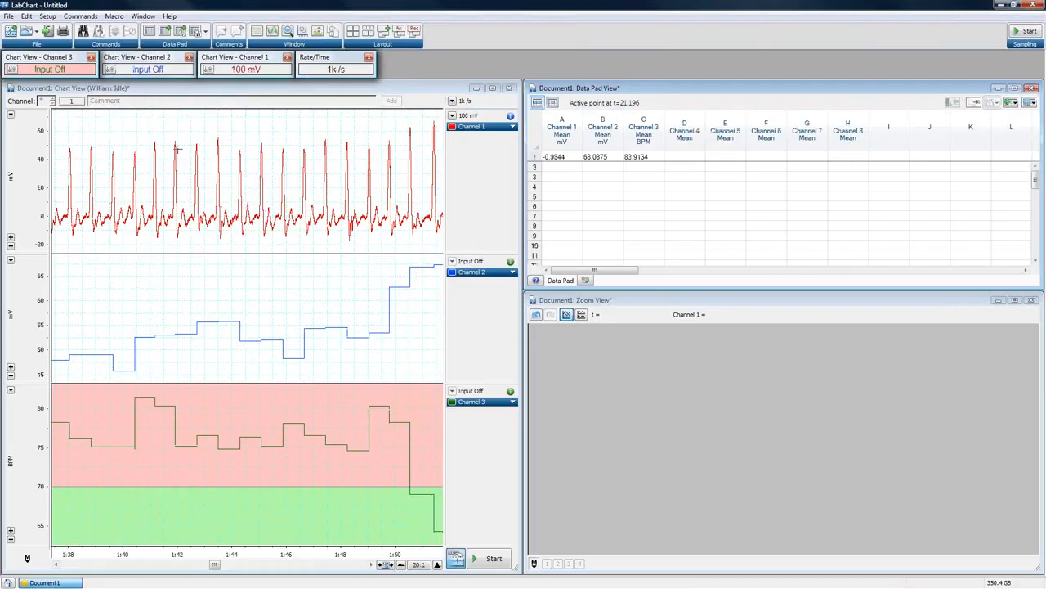
- Set an active point near 1:45.7, enlarge Channel 1 over Channel 2, and display the data at 2:1 compression with autoscaled channels
{"action": "left_click", "coordinate": [279, 356]}
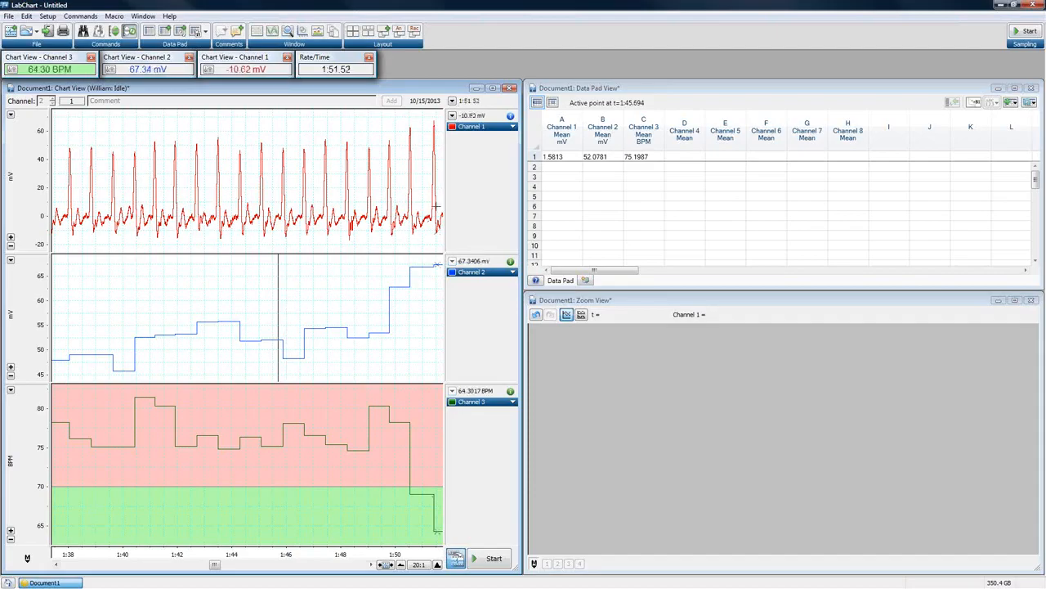
{"action": "left_click_drag", "start_coordinate": [428, 273], "coordinate": [384, 434]}
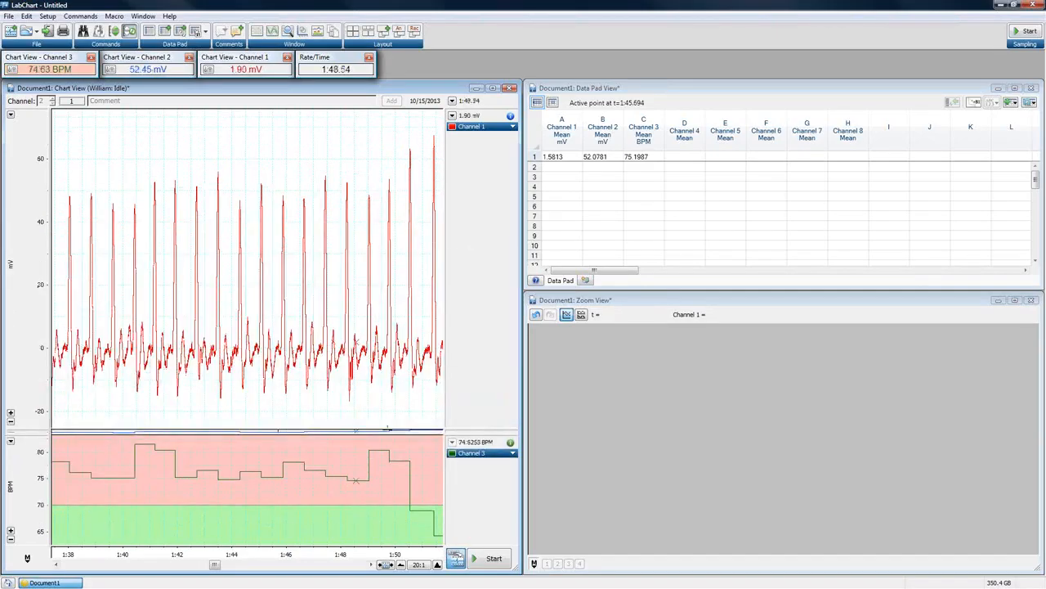
{"action": "left_click", "coordinate": [438, 564]}
{"action": "left_click", "coordinate": [438, 564]}
{"action": "left_click", "coordinate": [113, 31]}
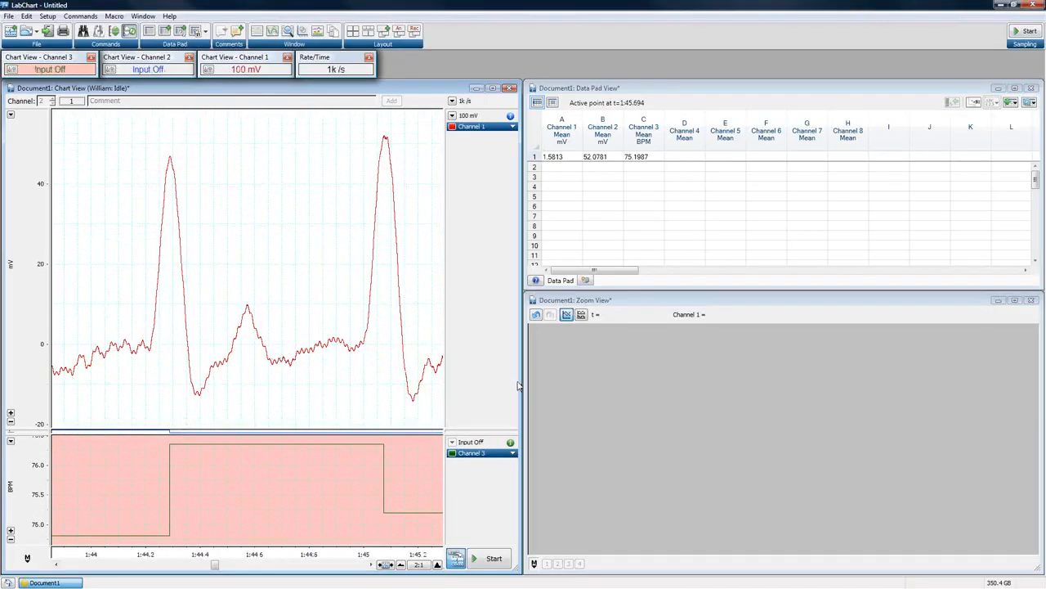
- Save the current arrangement as a layout labelled 1, including miniwindow positions, channel heights, split bar position and display compression
{"action": "left_click", "coordinate": [384, 31]}
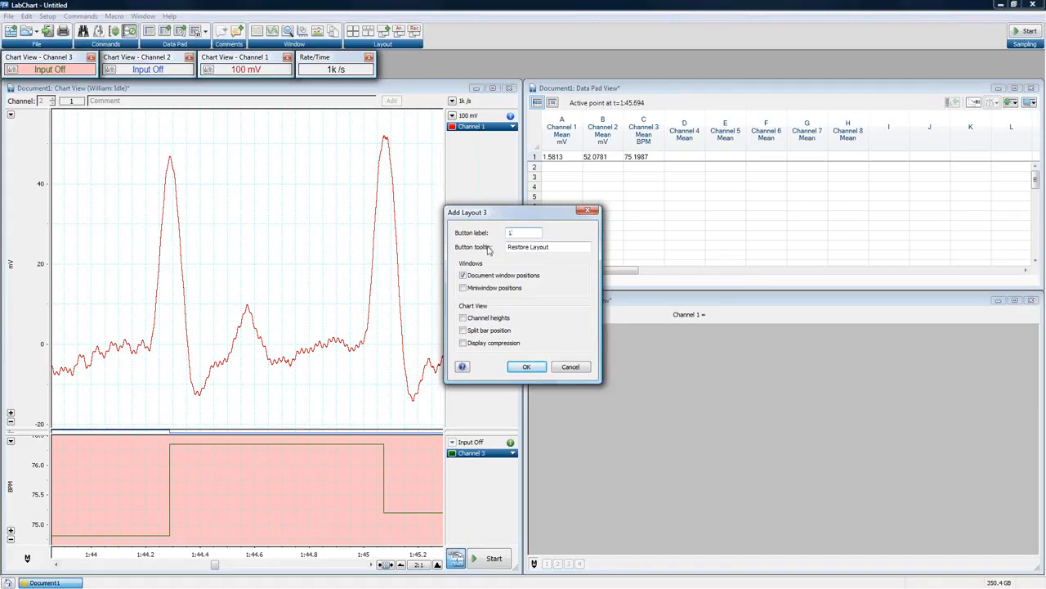
{"action": "key", "text": "Tab"}
{"action": "type", "text": "B"}
{"action": "left_click", "coordinate": [464, 288]}
{"action": "left_click", "coordinate": [463, 318]}
{"action": "left_click", "coordinate": [463, 330]}
{"action": "left_click", "coordinate": [464, 342]}
{"action": "left_click", "coordinate": [528, 367]}
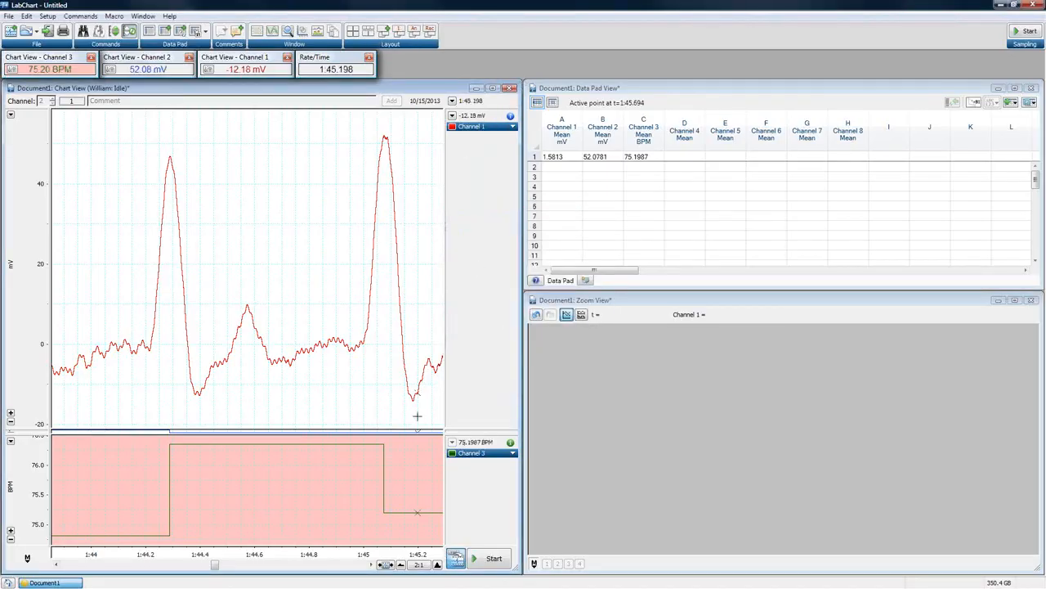
- Enlarge Channel 2 over Channel 1, close the Data Pad and Zoom Views, widen the Chart View and open the Spectrum View
{"action": "left_click_drag", "start_coordinate": [417, 428], "coordinate": [417, 112]}
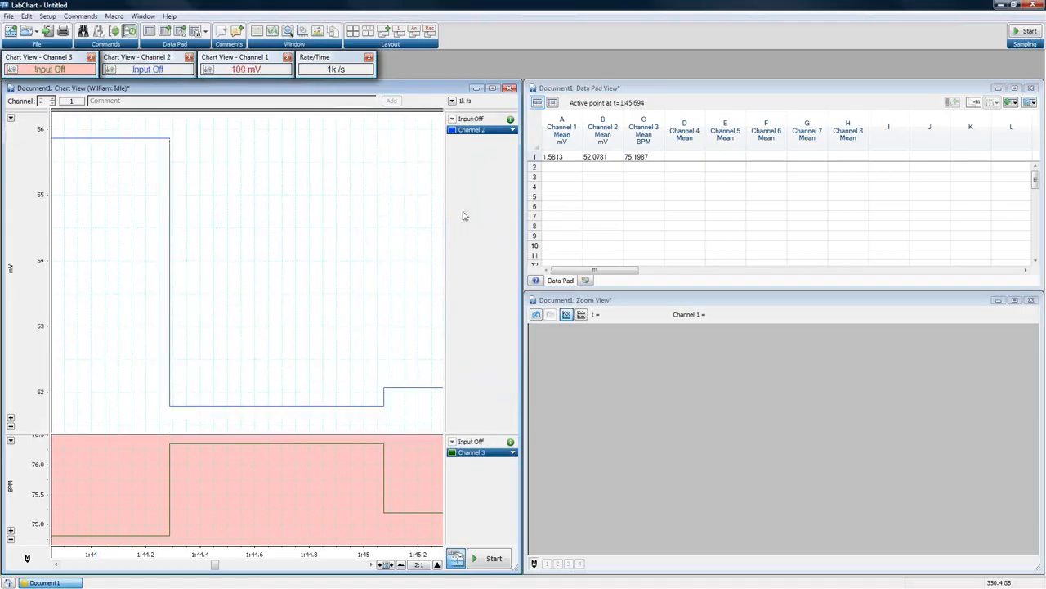
{"action": "left_click", "coordinate": [1031, 88]}
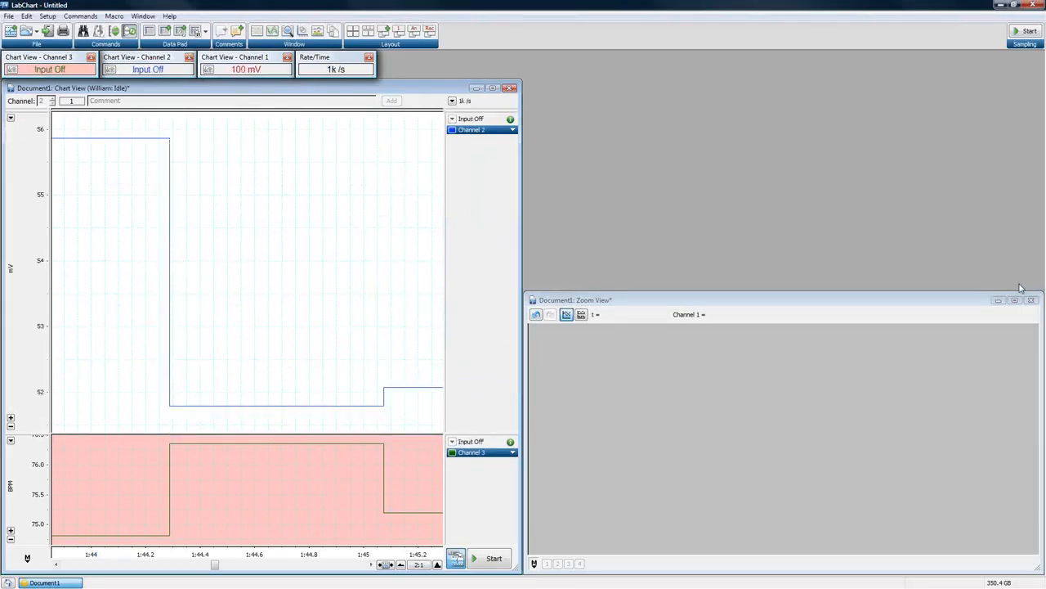
{"action": "left_click", "coordinate": [1033, 300]}
{"action": "left_click_drag", "start_coordinate": [521, 516], "coordinate": [1041, 474]}
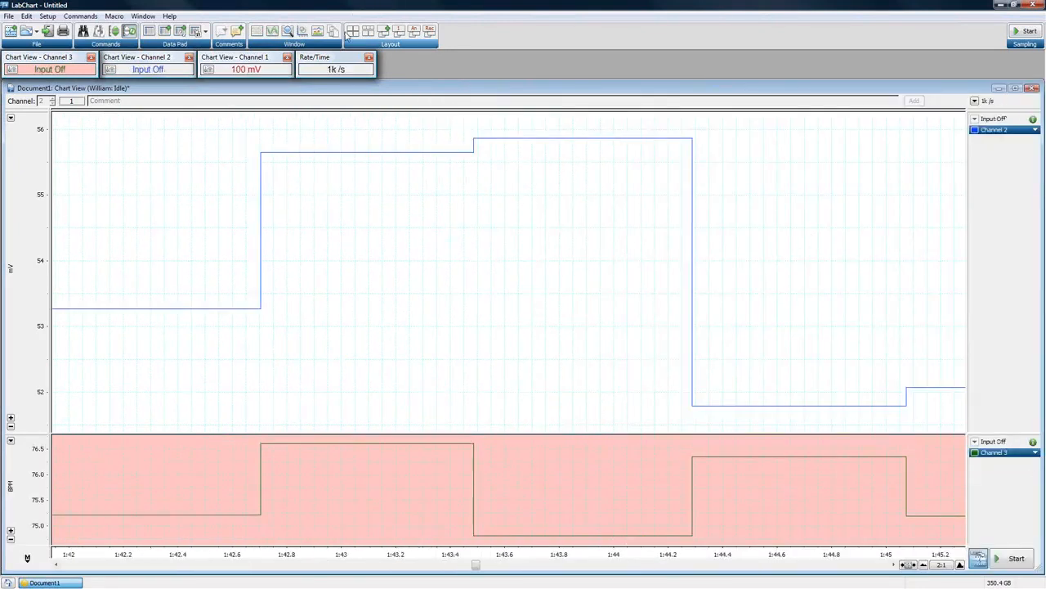
{"action": "left_click", "coordinate": [310, 33]}
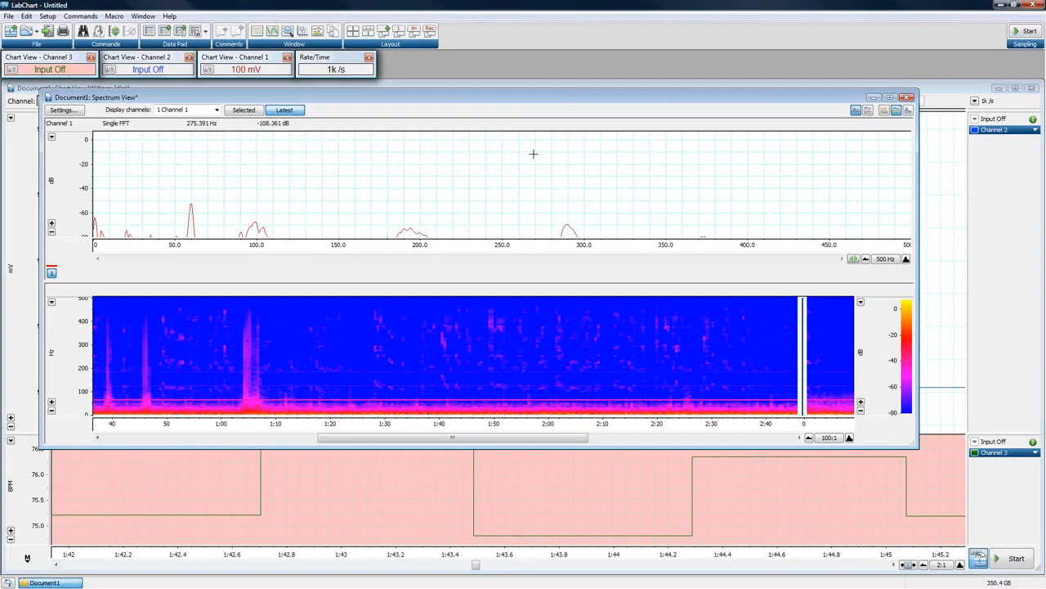
- Restore saved layout 1, switch to the Rec and An layouts, return to layout 1 and end on the An layout
{"action": "left_click", "coordinate": [397, 32]}
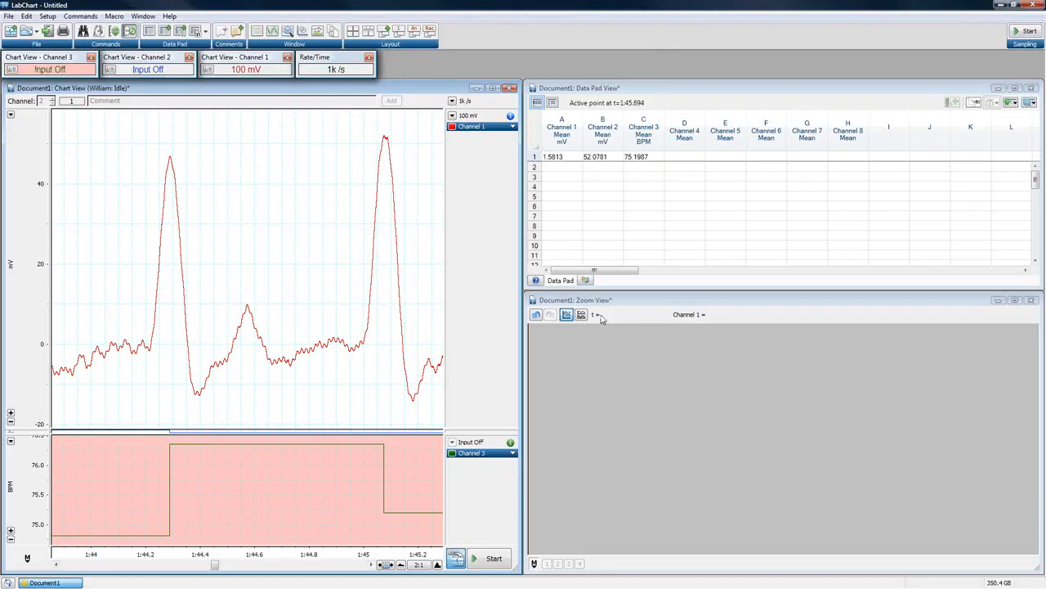
{"action": "left_click", "coordinate": [430, 31]}
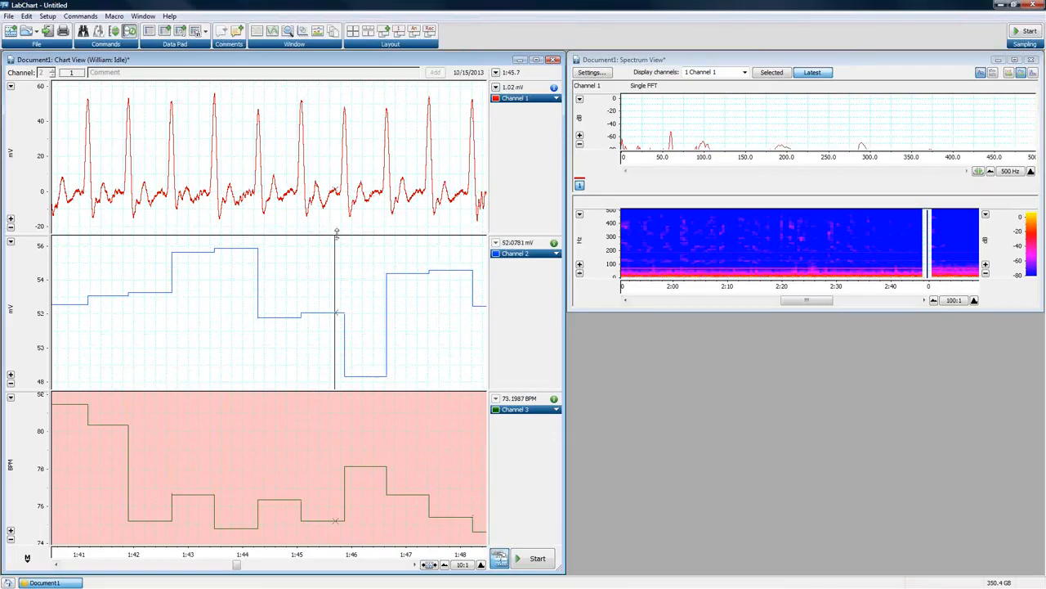
{"action": "left_click", "coordinate": [415, 30]}
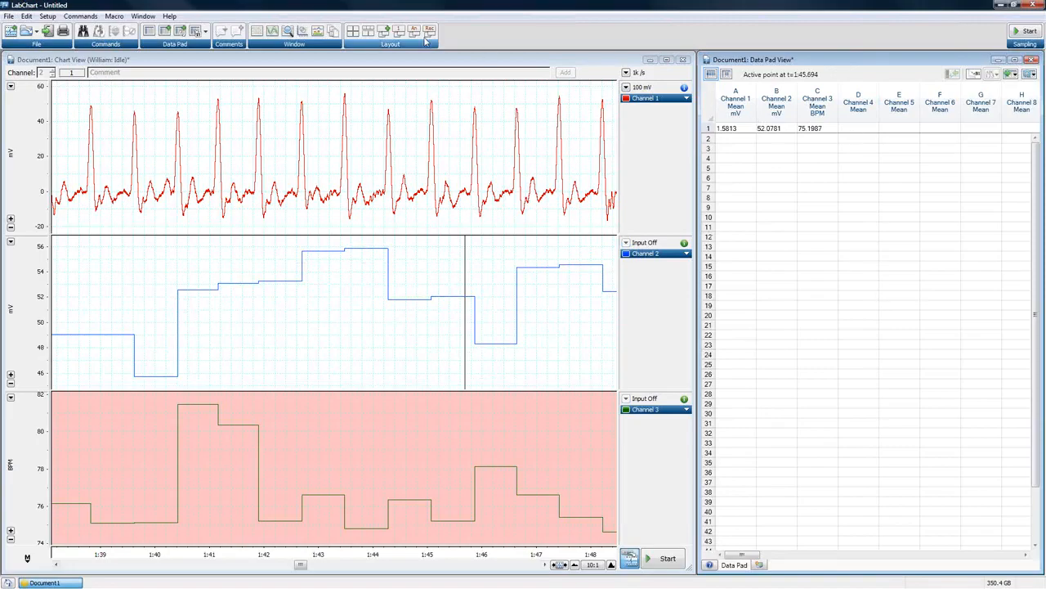
{"action": "left_click", "coordinate": [399, 32]}
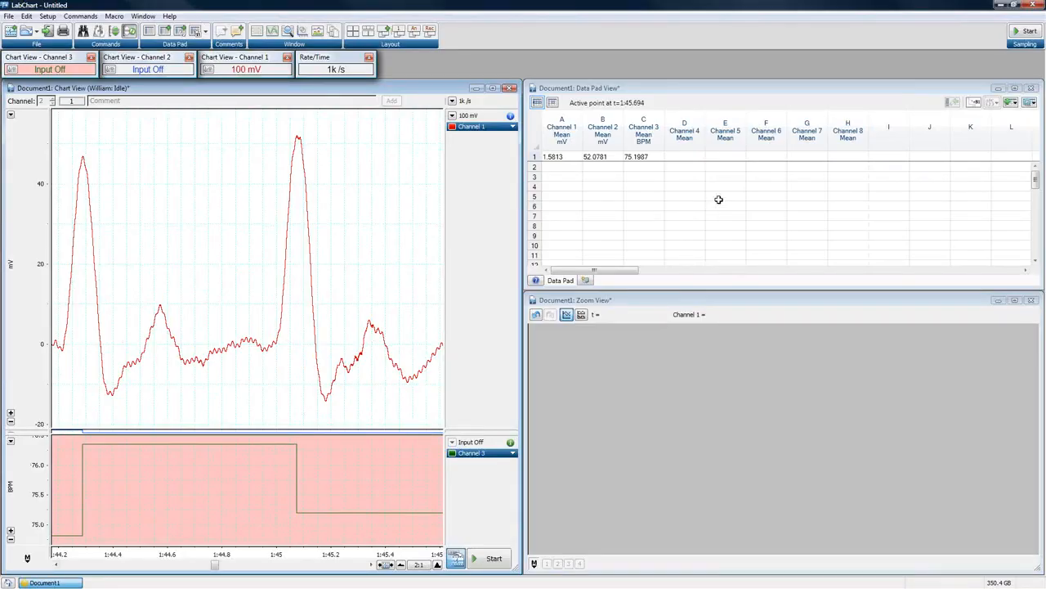
{"action": "left_click", "coordinate": [414, 31]}
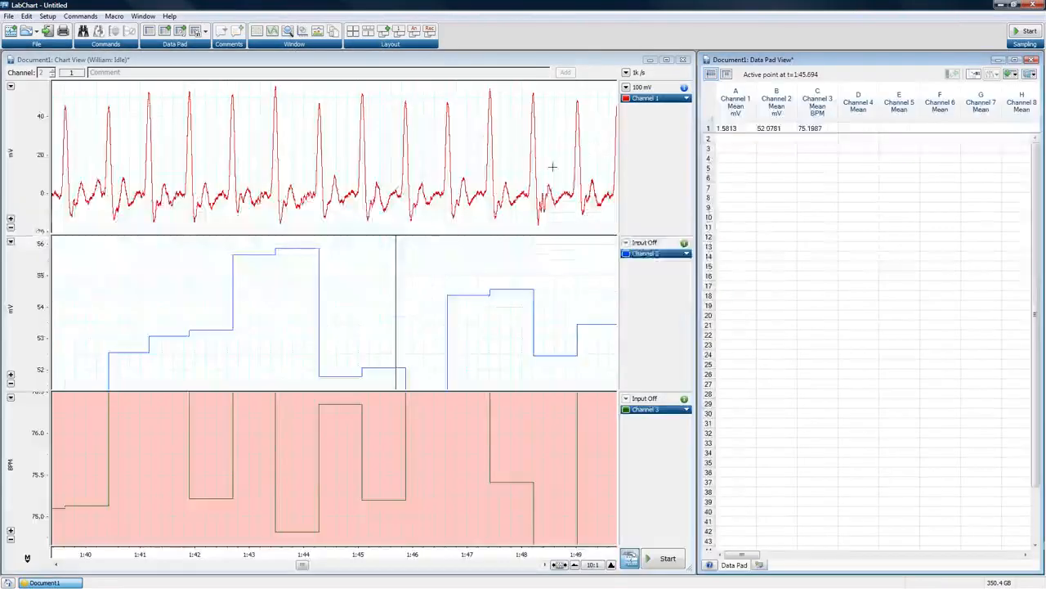
- Close the Data Pad View, maximize the Chart View and set the horizontal compression to 2:1
{"action": "left_click", "coordinate": [1030, 61]}
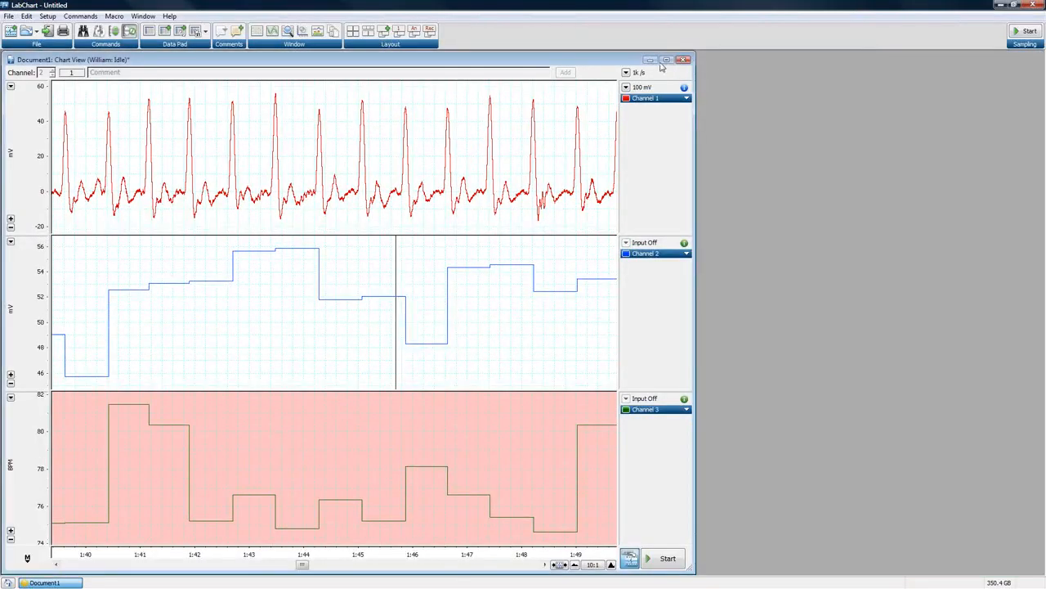
{"action": "left_click", "coordinate": [666, 60]}
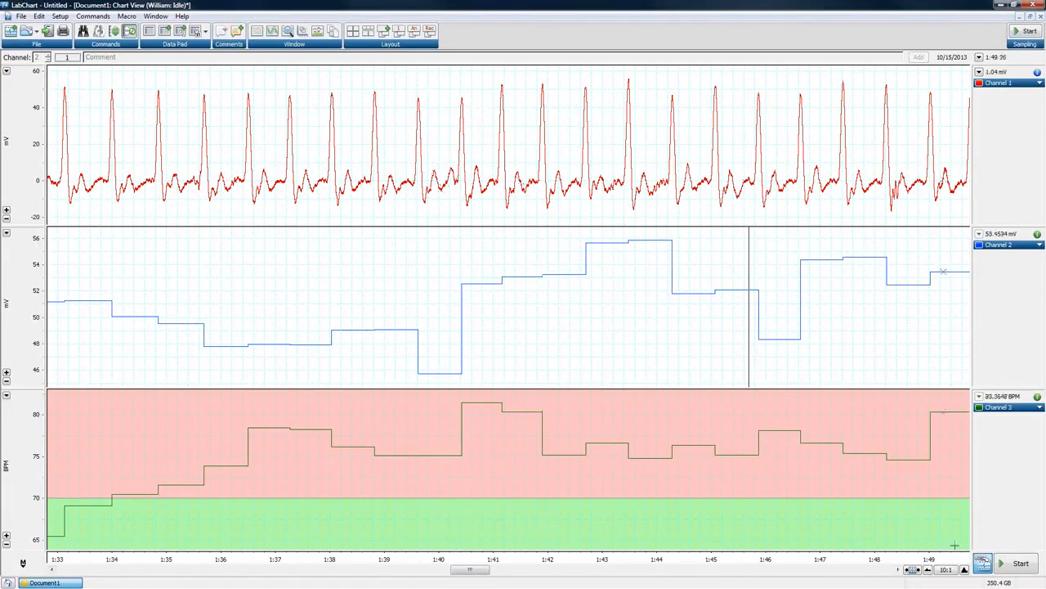
{"action": "left_click", "coordinate": [965, 570]}
{"action": "left_click", "coordinate": [965, 570]}
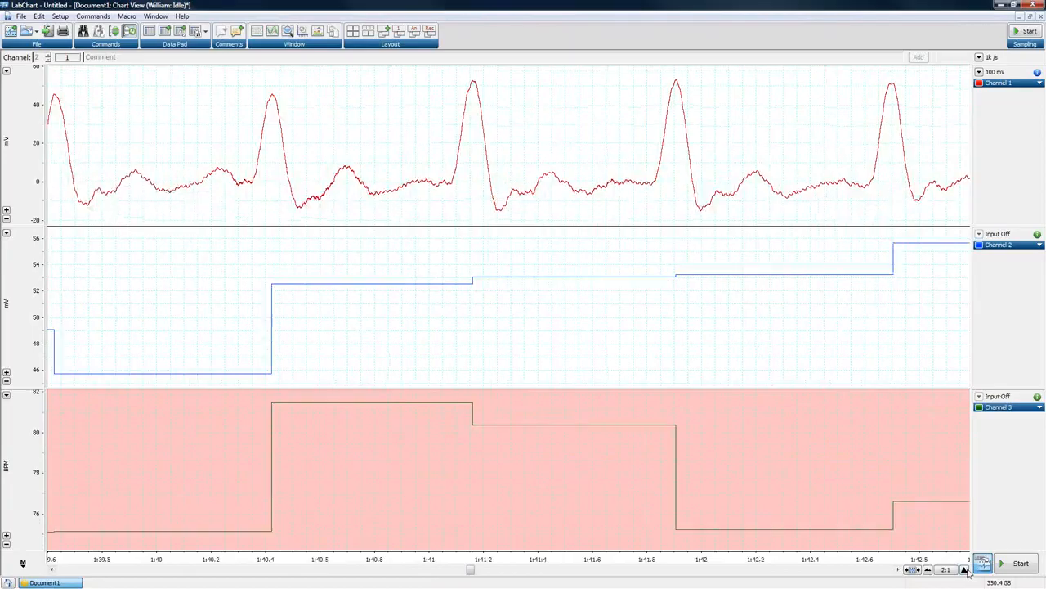
- Select stretches around single beats in Channel 1, ending with the one from about 1:40.9 to 1:41.6
{"action": "mouse_move", "coordinate": [390, 73]}
{"action": "left_mouse_down"}
{"action": "mouse_move", "coordinate": [479, 164]}
{"action": "mouse_move", "coordinate": [596, 234]}
{"action": "mouse_move", "coordinate": [625, 235]}
{"action": "left_mouse_up"}
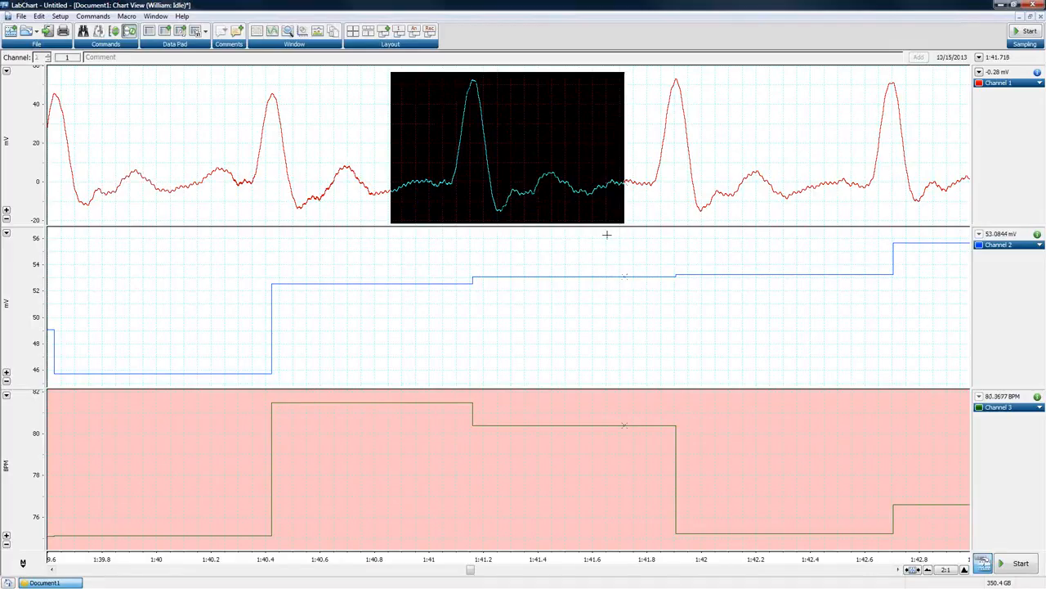
{"action": "left_click", "coordinate": [300, 90]}
{"action": "left_click_drag", "start_coordinate": [213, 89], "coordinate": [412, 207]}
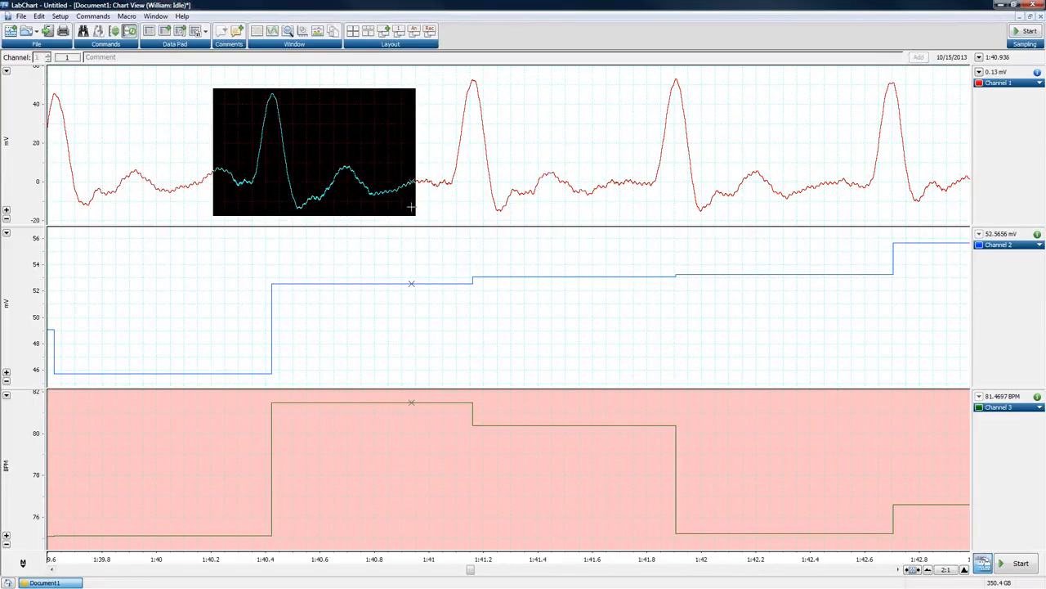
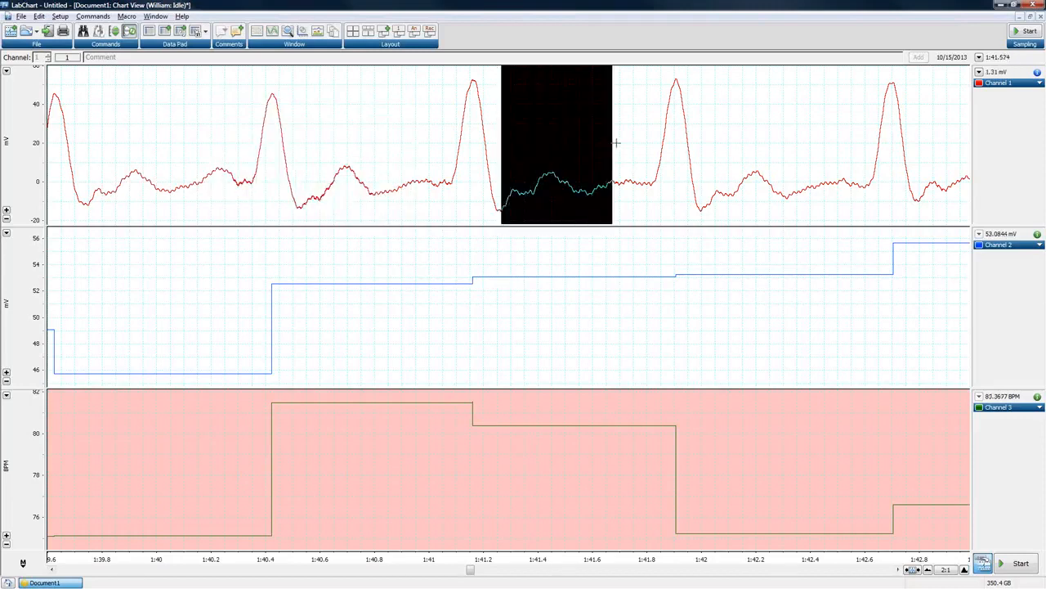
{"action": "left_click_drag", "start_coordinate": [396, 143], "coordinate": [597, 163]}
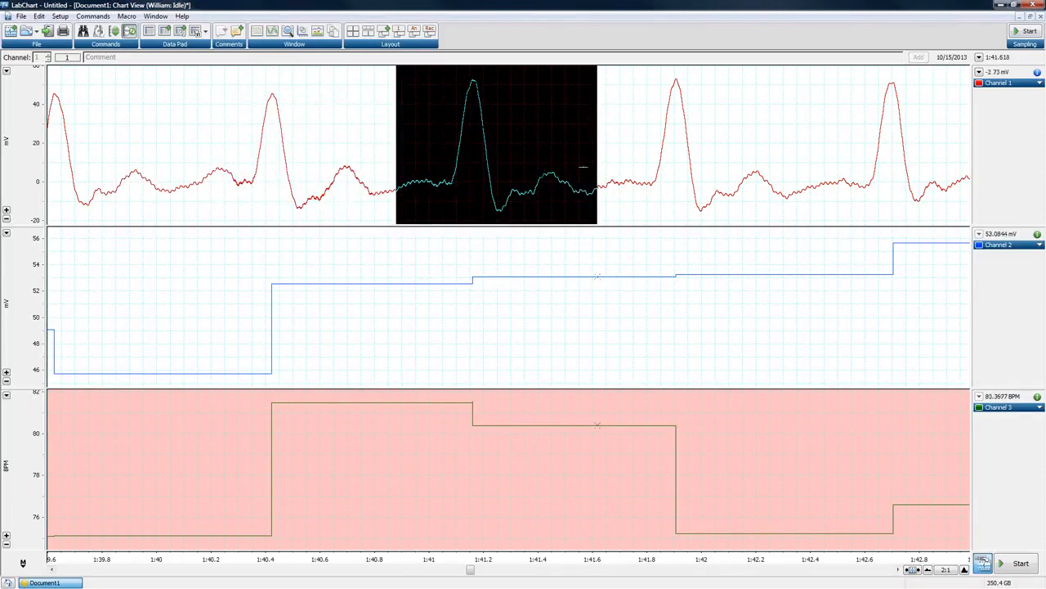
- Reselect the beat around 1:41.2 in Channel 1 and set that channel's scale to a top of 60 mV and a bottom of -20 mV
{"action": "left_click_drag", "start_coordinate": [202, 150], "coordinate": [399, 192]}
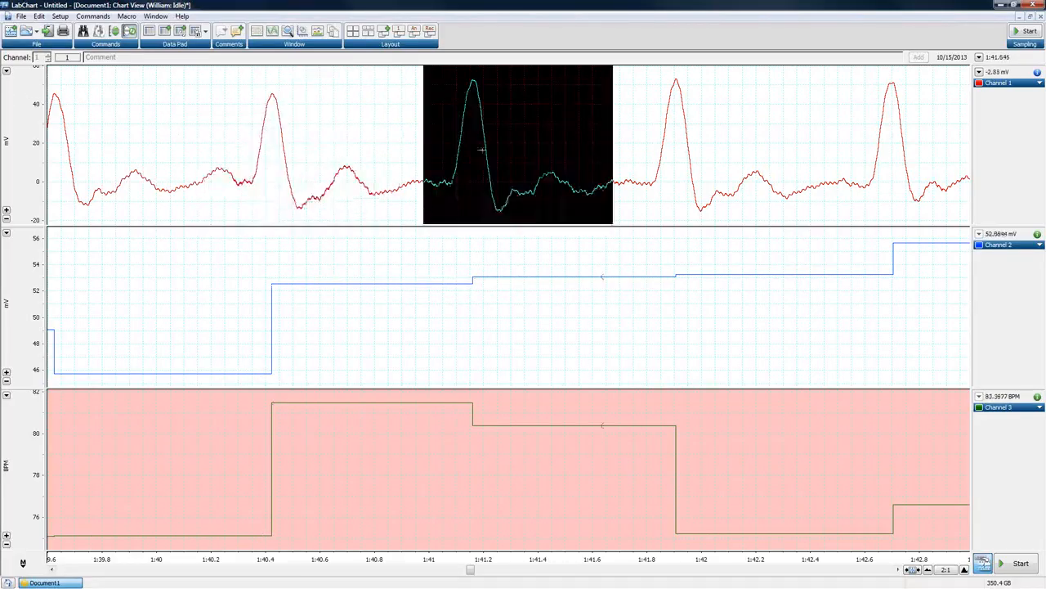
{"action": "left_click", "coordinate": [6, 72]}
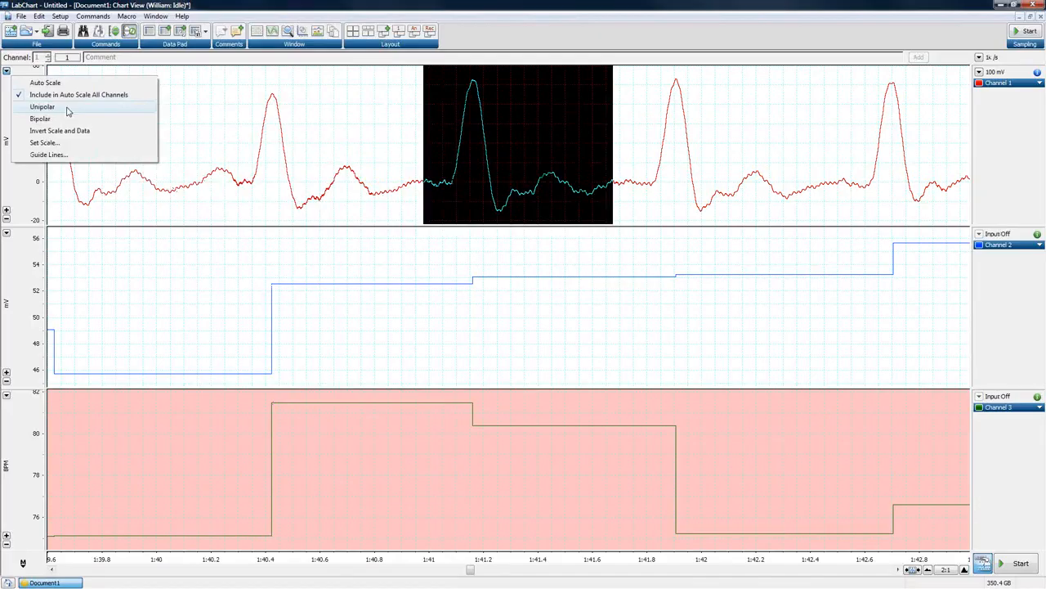
{"action": "left_click", "coordinate": [74, 144]}
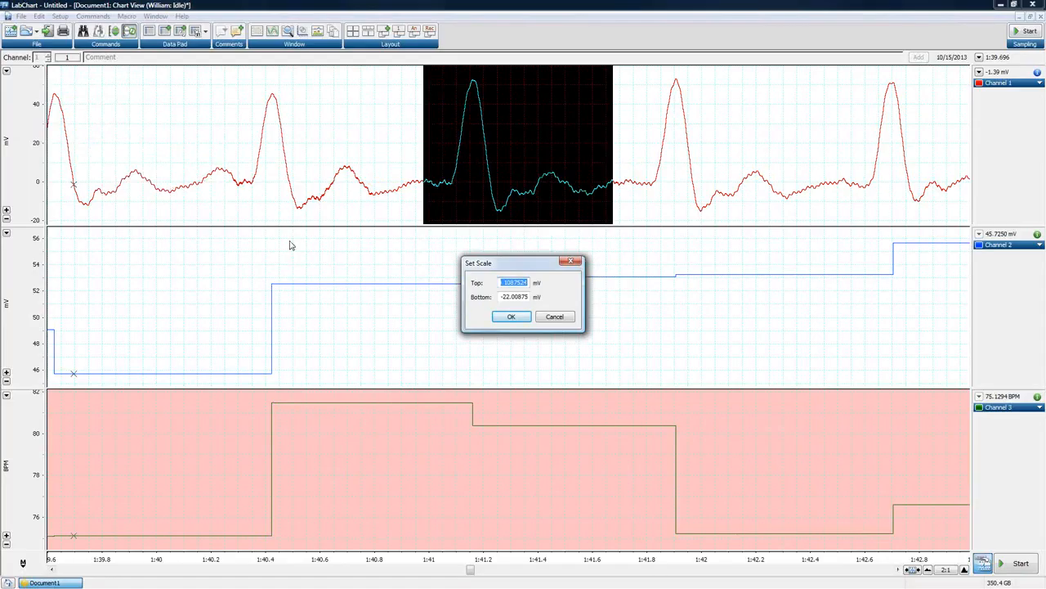
{"action": "type", "text": "60"}
{"action": "left_click_drag", "start_coordinate": [502, 298], "coordinate": [551, 301]}
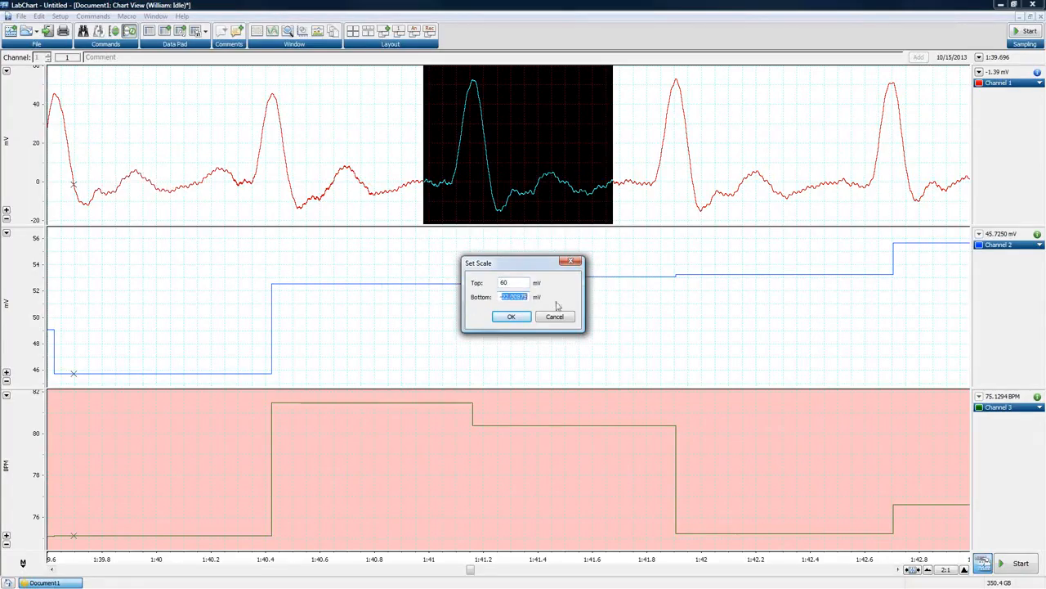
{"action": "type", "text": "20"}
{"action": "key", "text": "Return"}
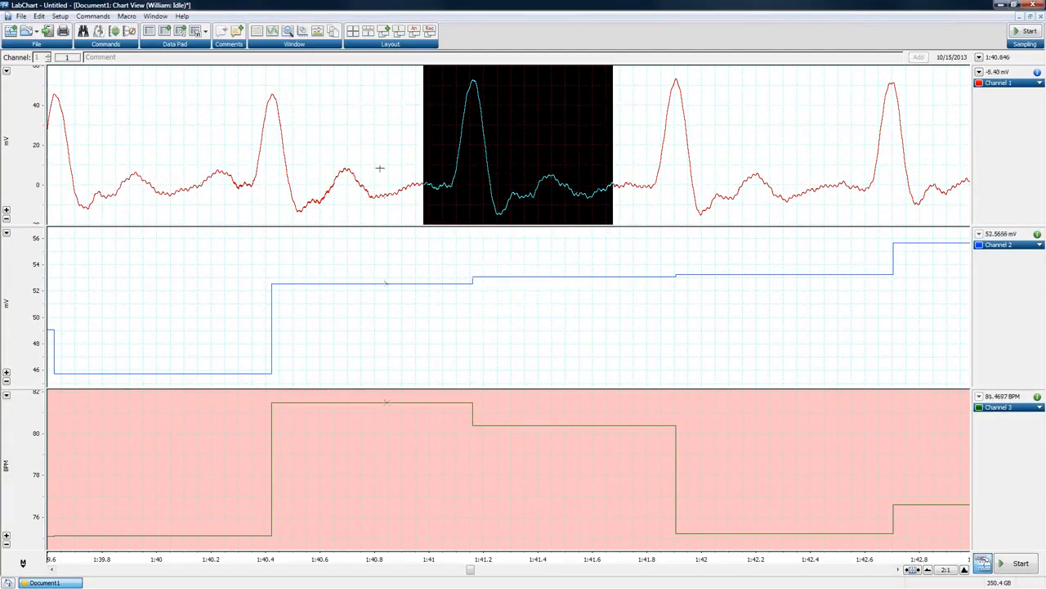
- Select single beats in Channel 1 and add part of Channel 2 over the same time, ending with the beat from about 1:41.65 to 1:42.3
{"action": "left_click_drag", "start_coordinate": [175, 160], "coordinate": [388, 164]}
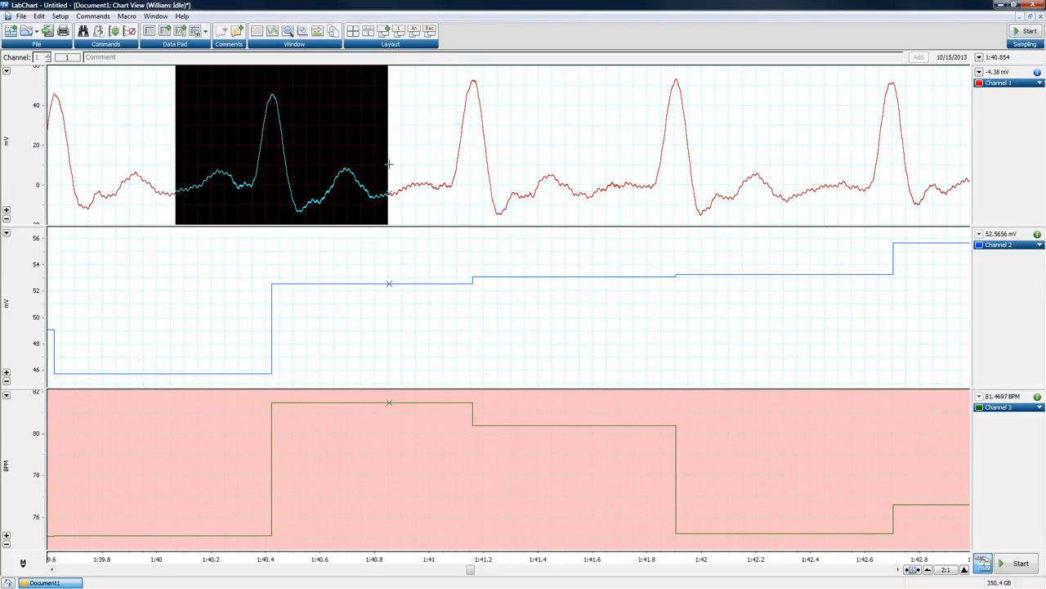
{"action": "left_click_drag", "start_coordinate": [224, 253], "coordinate": [238, 375]}
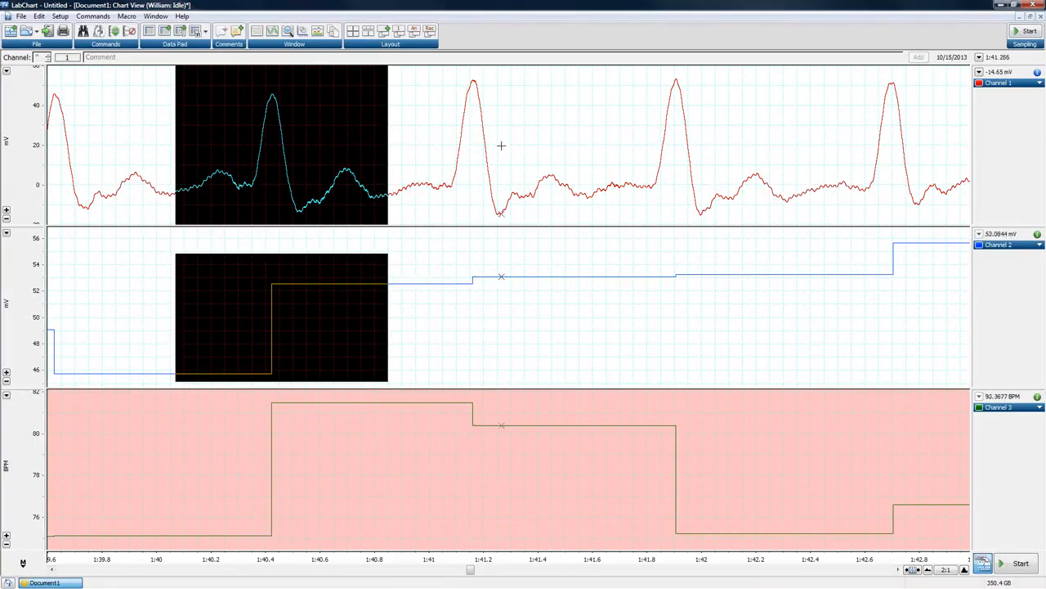
{"action": "left_click_drag", "start_coordinate": [606, 69], "coordinate": [783, 218]}
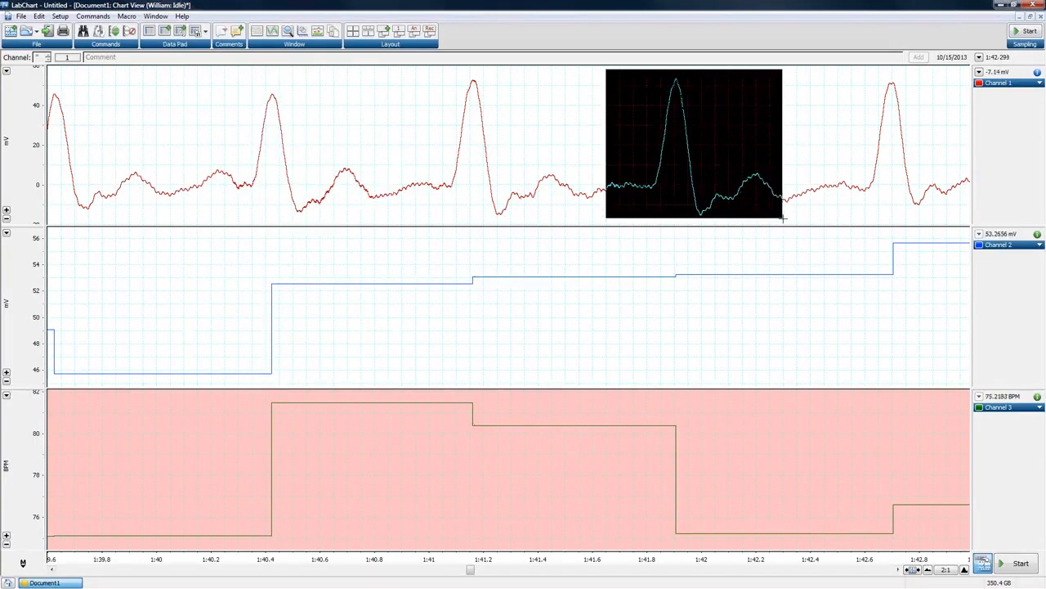
{"action": "left_click_drag", "start_coordinate": [639, 242], "coordinate": [643, 347]}
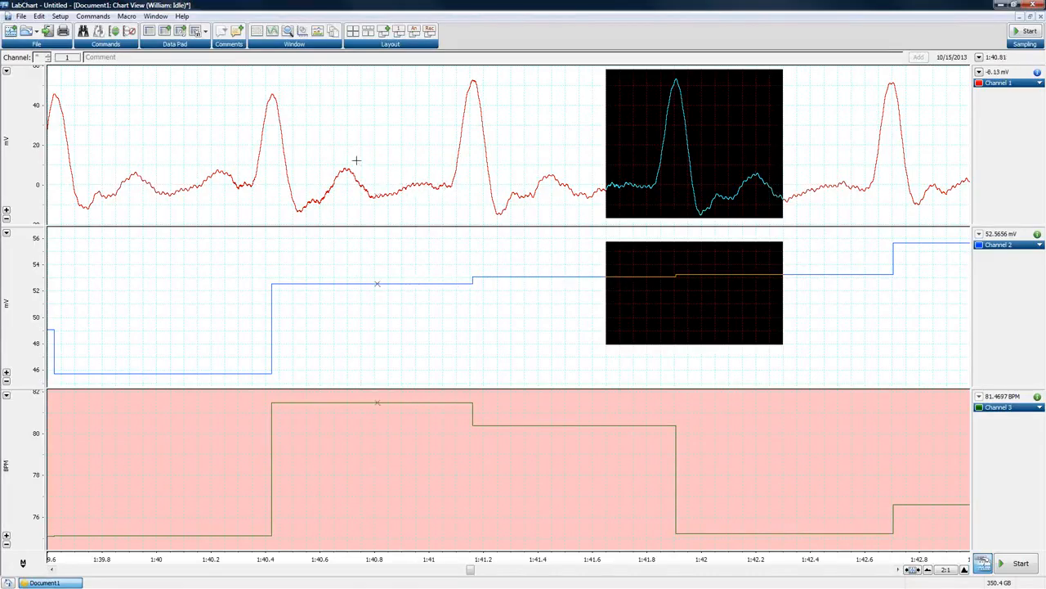
- Select single beats in Channel 1 and add Channel 2's full height over the same time, ending with about 1:41.75 to 1:42.2
{"action": "left_click_drag", "start_coordinate": [381, 152], "coordinate": [595, 174]}
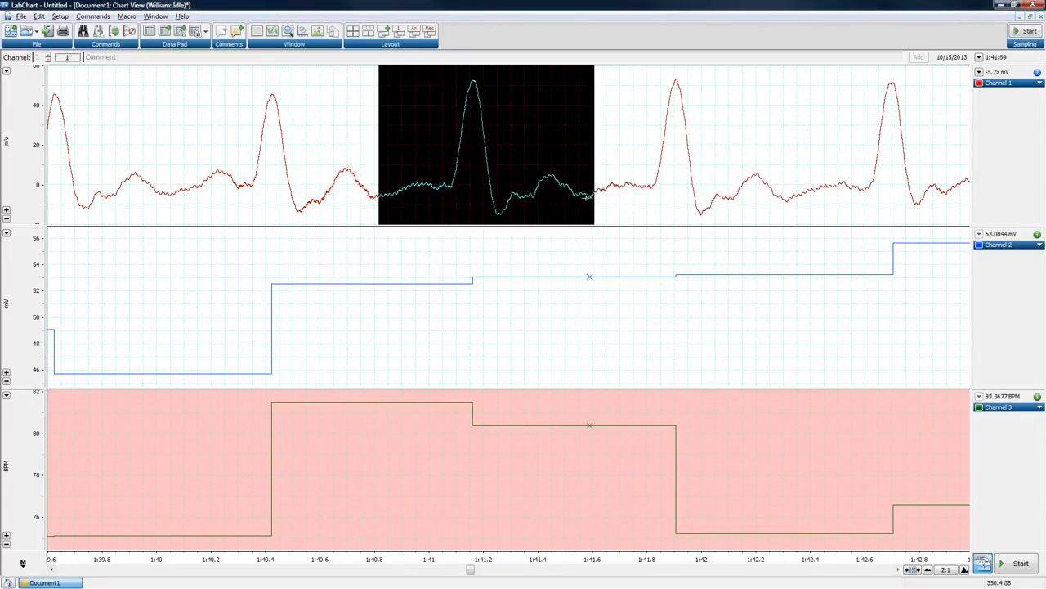
{"action": "left_click", "coordinate": [481, 285]}
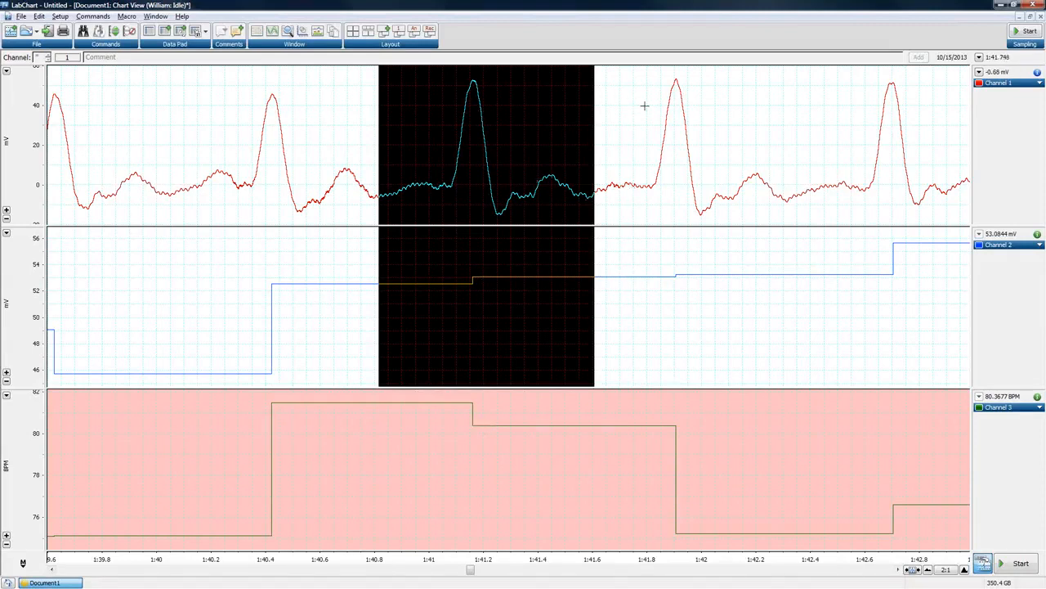
{"action": "left_click_drag", "start_coordinate": [632, 103], "coordinate": [749, 107]}
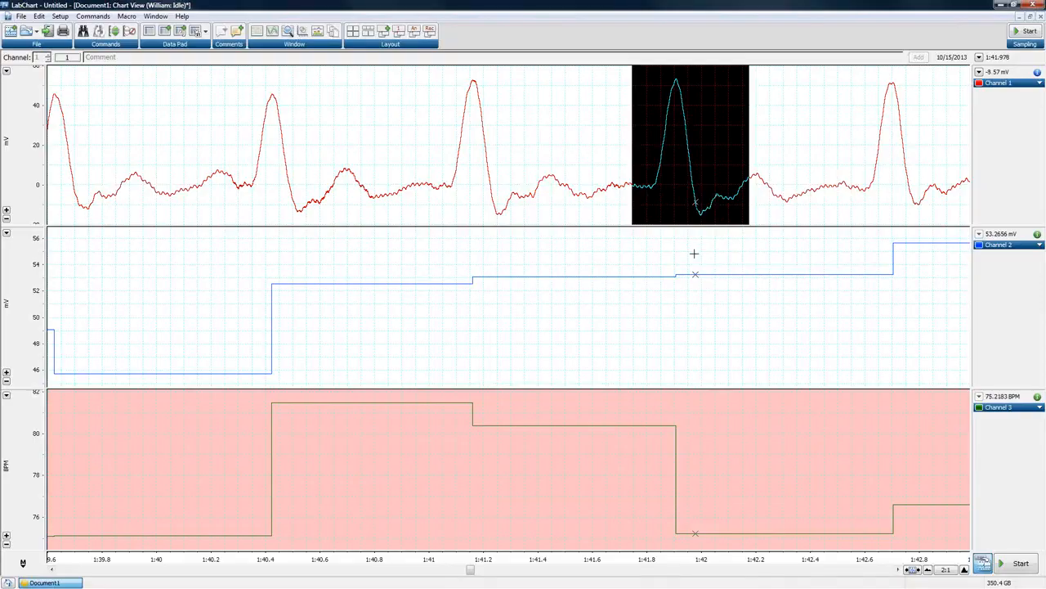
{"action": "left_click", "coordinate": [693, 259], "text": "shift"}
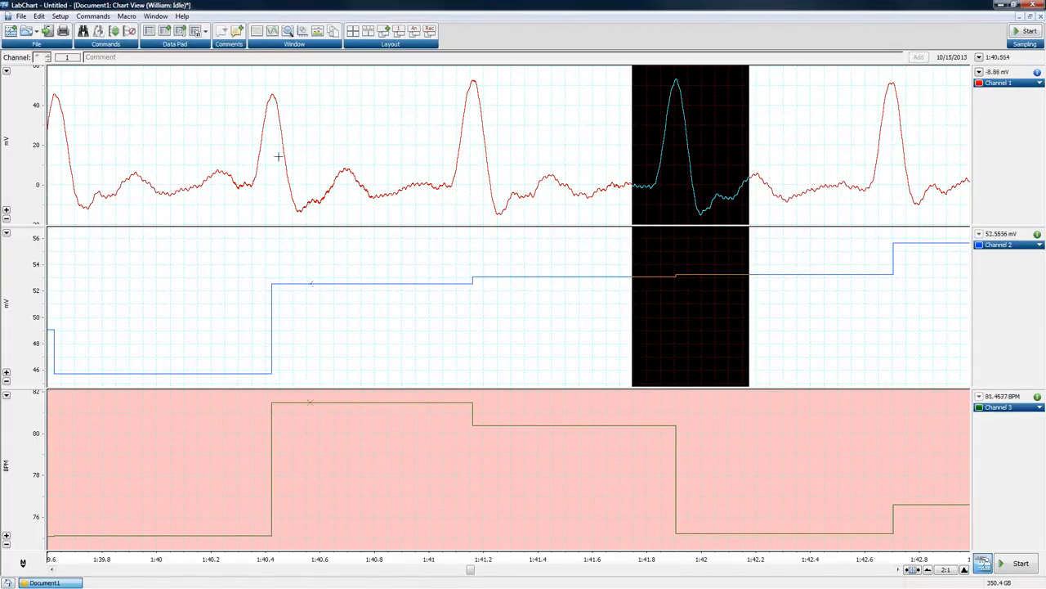
- Select three beats in Channel 1 from about 1:40.25 to 1:42.3 and add the same span in Channel 3, skipping Channel 2
{"action": "left_click_drag", "start_coordinate": [221, 81], "coordinate": [787, 114]}
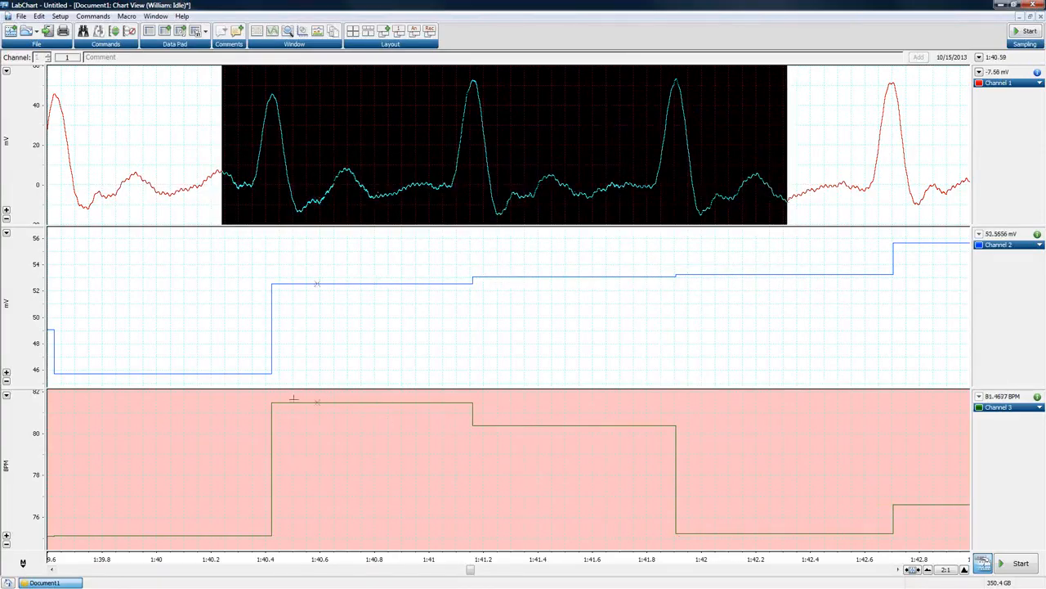
{"action": "left_click_drag", "start_coordinate": [260, 392], "coordinate": [275, 537]}
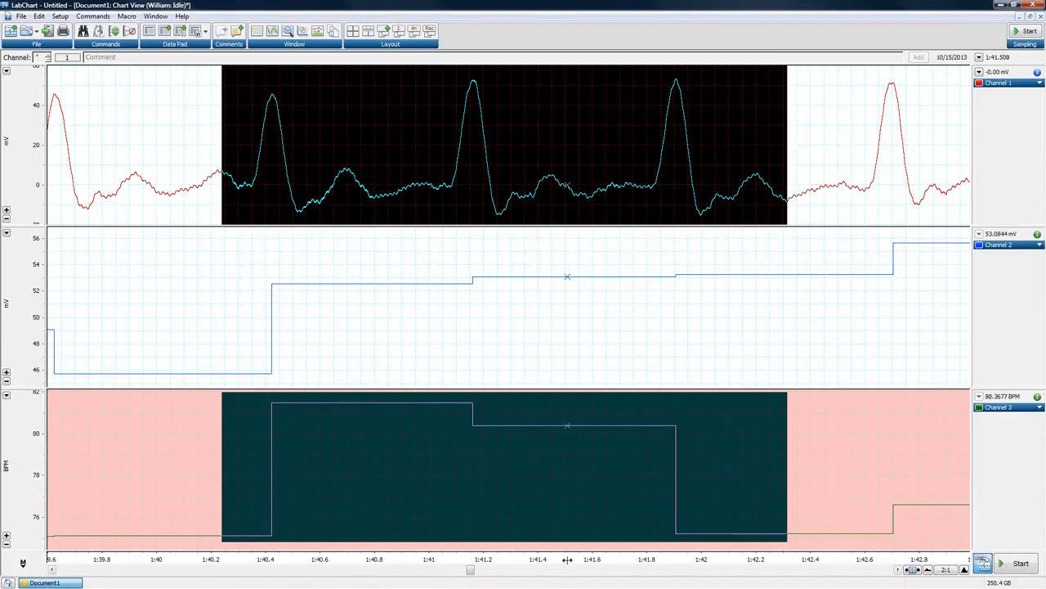
- Select all channels from about 1:40.04 to 1:42.3 along the time axis, and remove Channel 2 from the selection
{"action": "left_click_drag", "start_coordinate": [568, 559], "coordinate": [162, 555]}
{"action": "left_click", "coordinate": [782, 557]}
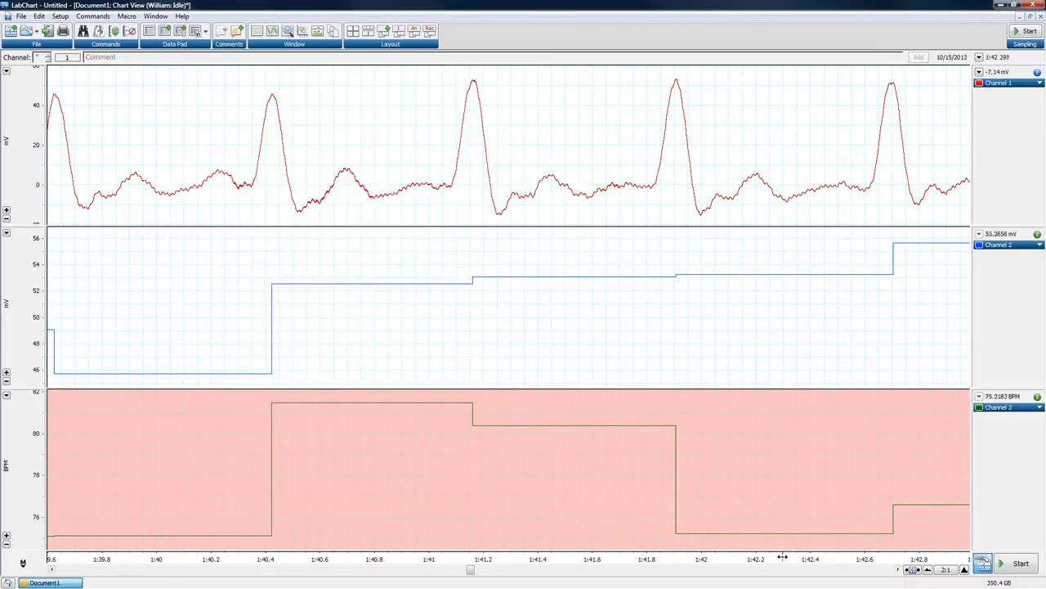
{"action": "left_click_drag", "start_coordinate": [783, 557], "coordinate": [166, 553]}
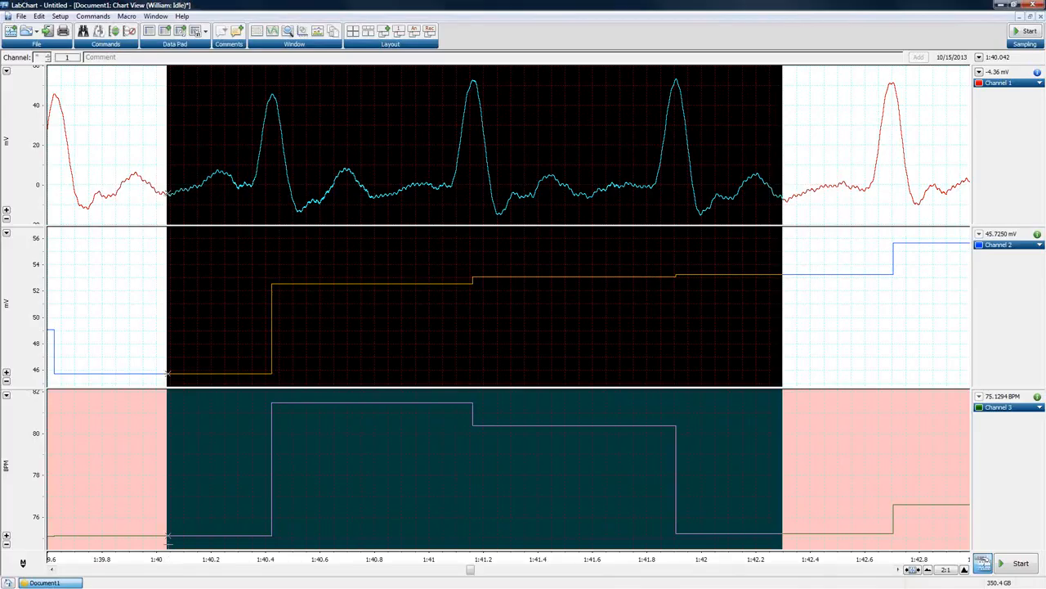
{"action": "left_click", "coordinate": [345, 312]}
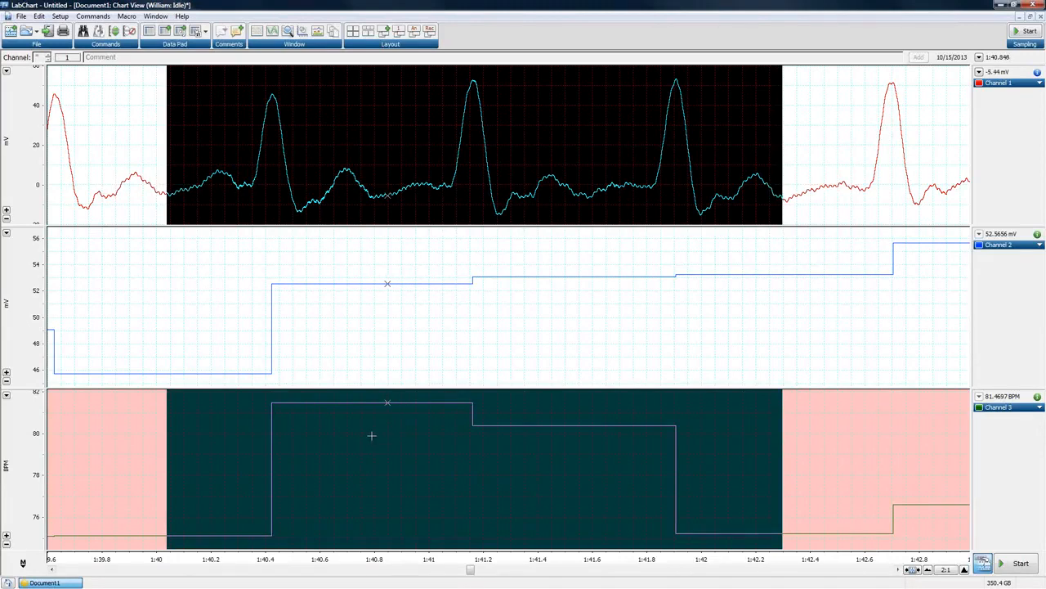
- Open the Set Selection dialog and move it aside so most of the selected data can be seen
{"action": "left_click", "coordinate": [60, 15]}
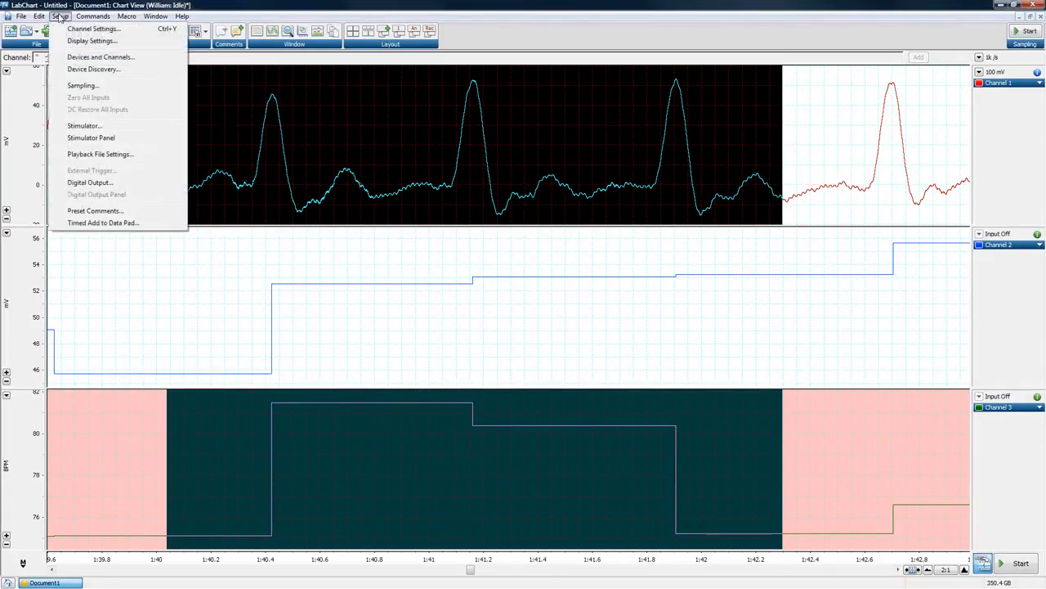
{"action": "mouse_move", "coordinate": [85, 23]}
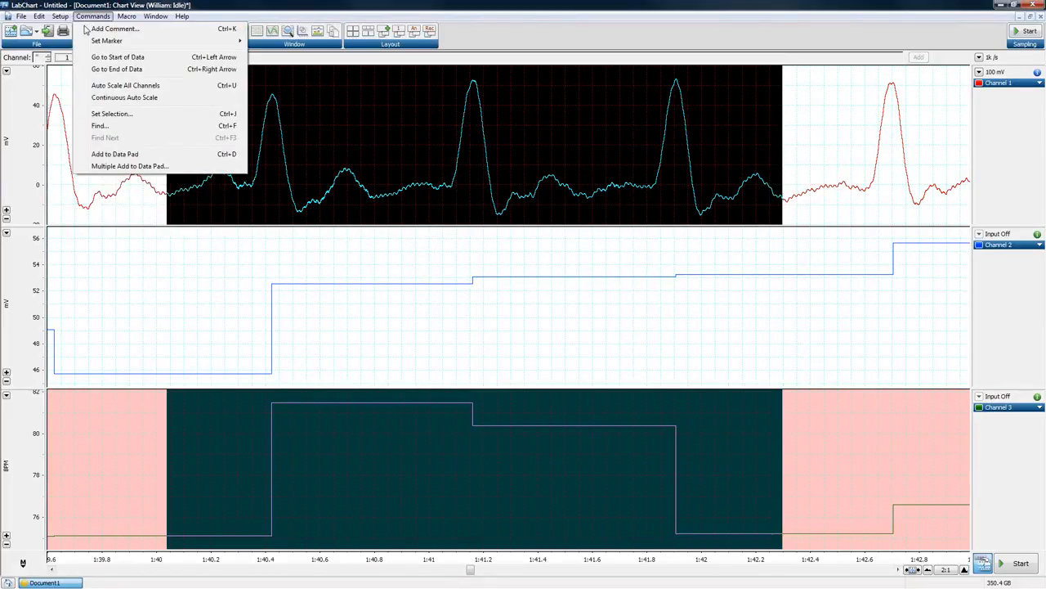
{"action": "left_click", "coordinate": [96, 114]}
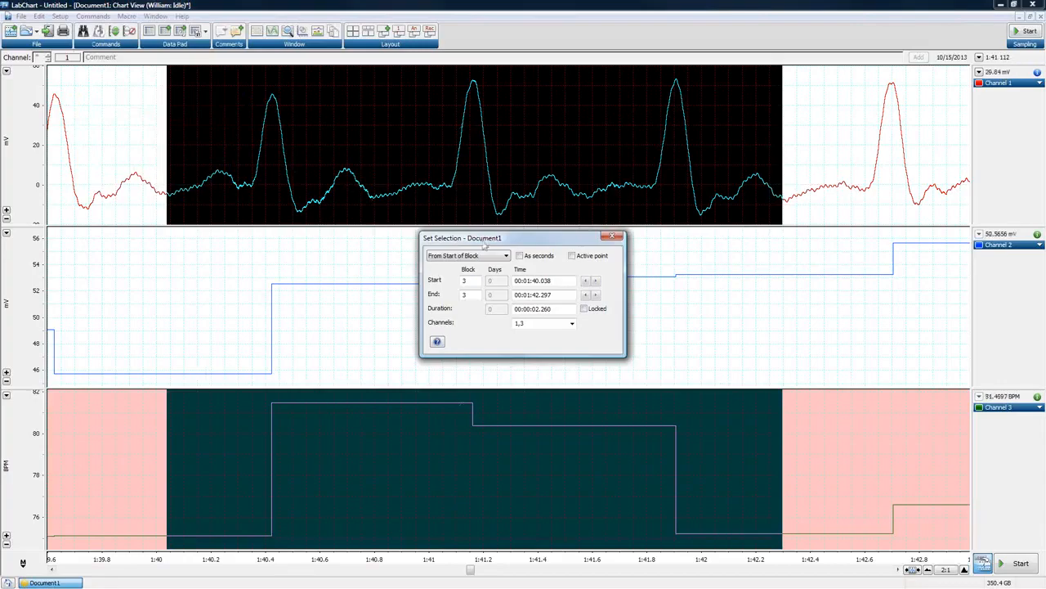
{"action": "left_click_drag", "start_coordinate": [494, 239], "coordinate": [849, 256]}
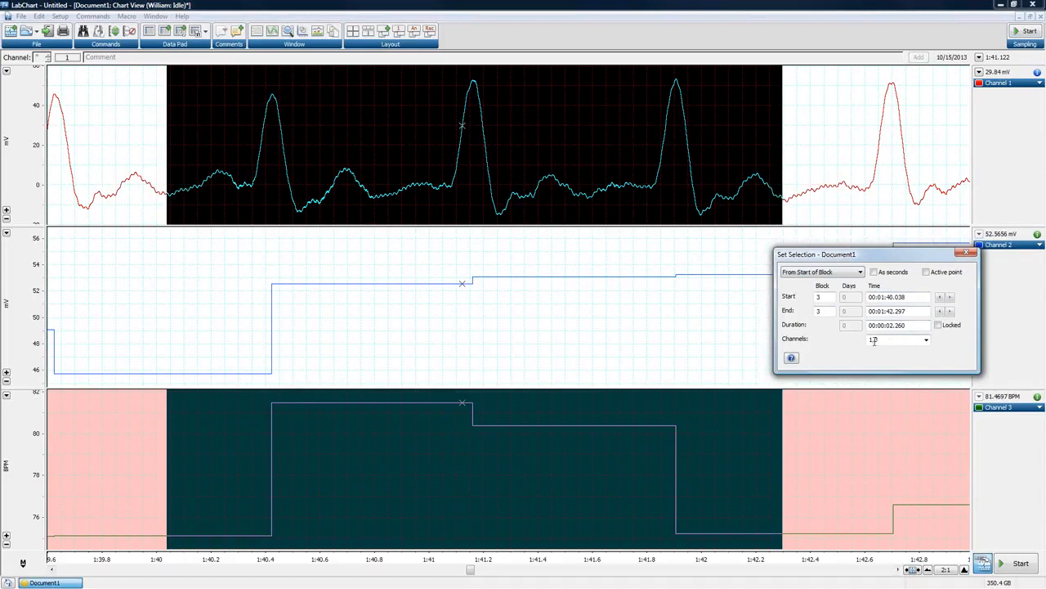
- Try adding Channel 2 to the channels in Set Selection and remove it again
{"action": "left_click", "coordinate": [926, 340]}
{"action": "left_click", "coordinate": [871, 384]}
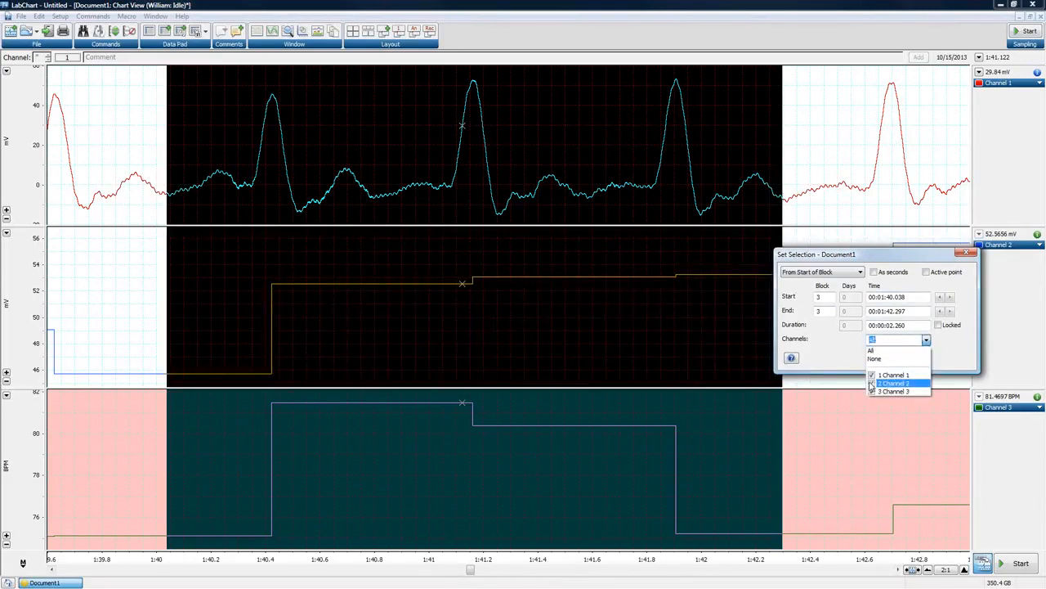
{"action": "left_click", "coordinate": [872, 384]}
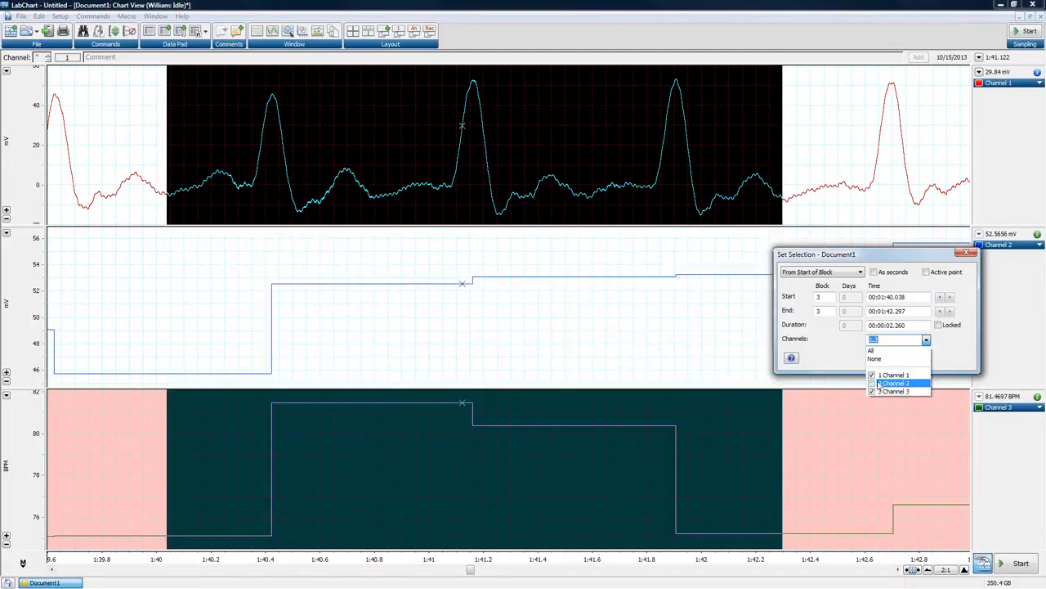
{"action": "left_click", "coordinate": [902, 300]}
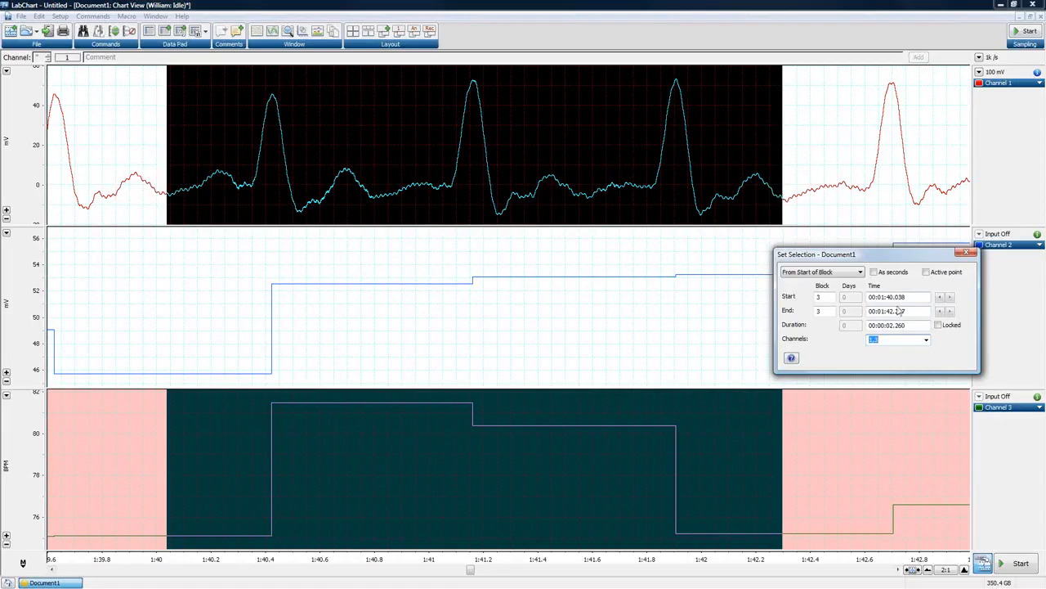
- Set the selection's start time to 00:01:40.000 and its end time to 00:01:42.000
{"action": "left_click_drag", "start_coordinate": [898, 298], "coordinate": [925, 296]}
{"action": "type", "text": "00"}
{"action": "left_click", "coordinate": [917, 311]}
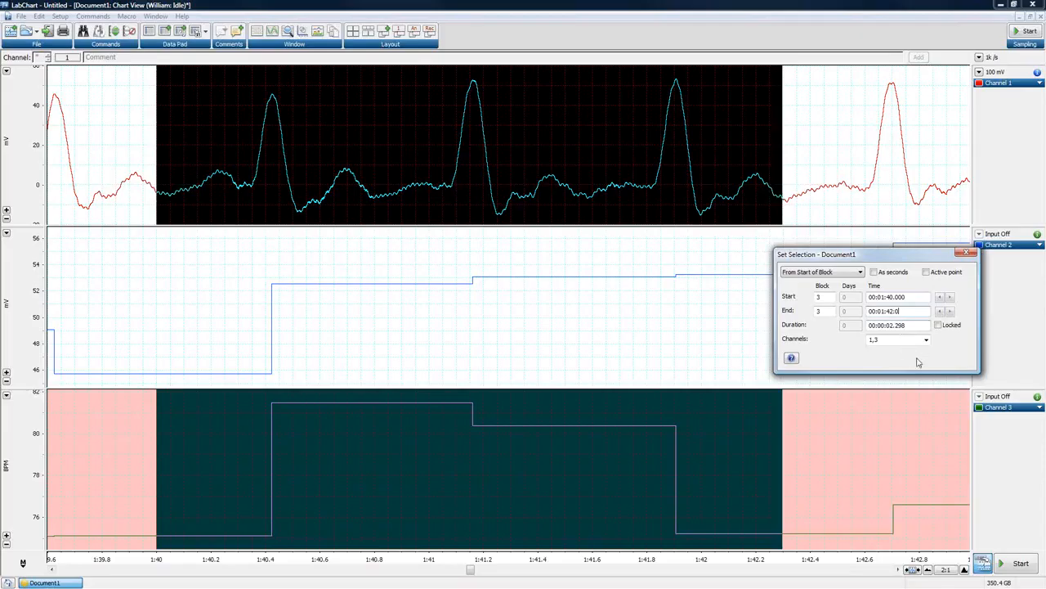
{"action": "left_click", "coordinate": [918, 299]}
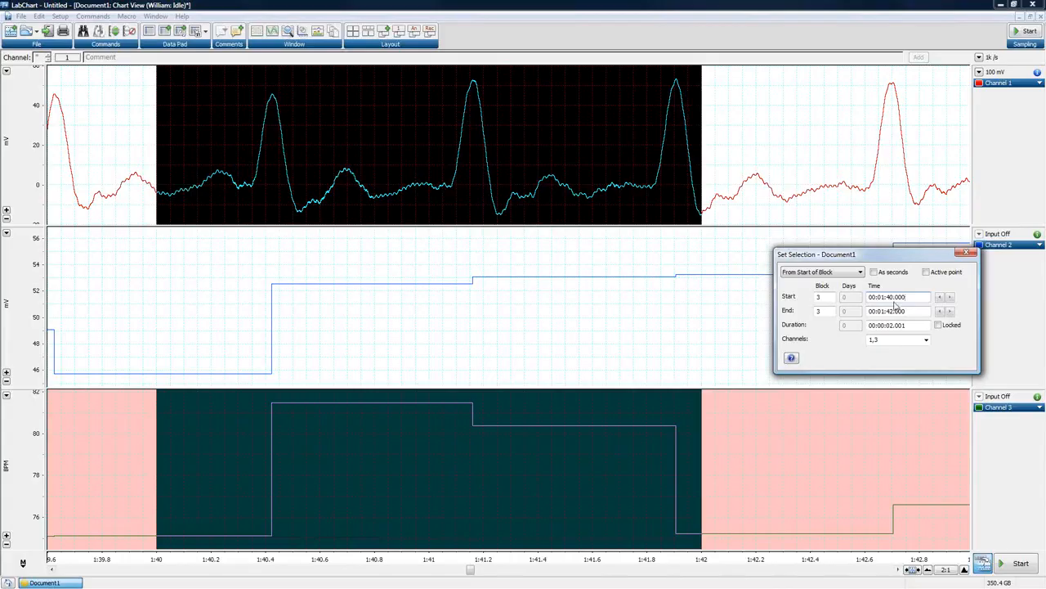
- Try the As seconds and Active point options for the selection, turning each one off again
{"action": "left_click", "coordinate": [876, 274]}
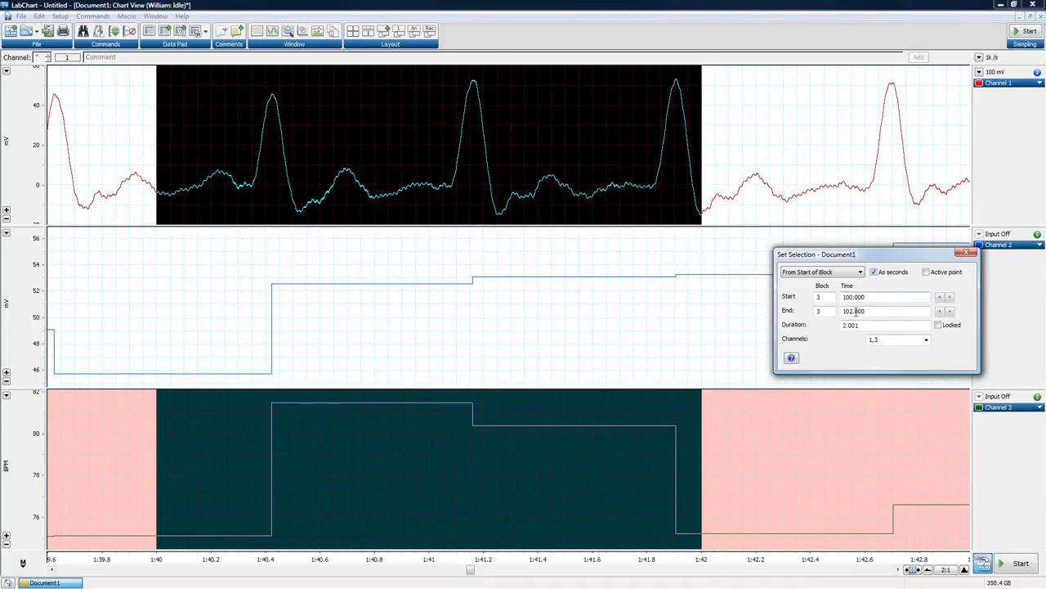
{"action": "left_click", "coordinate": [873, 272]}
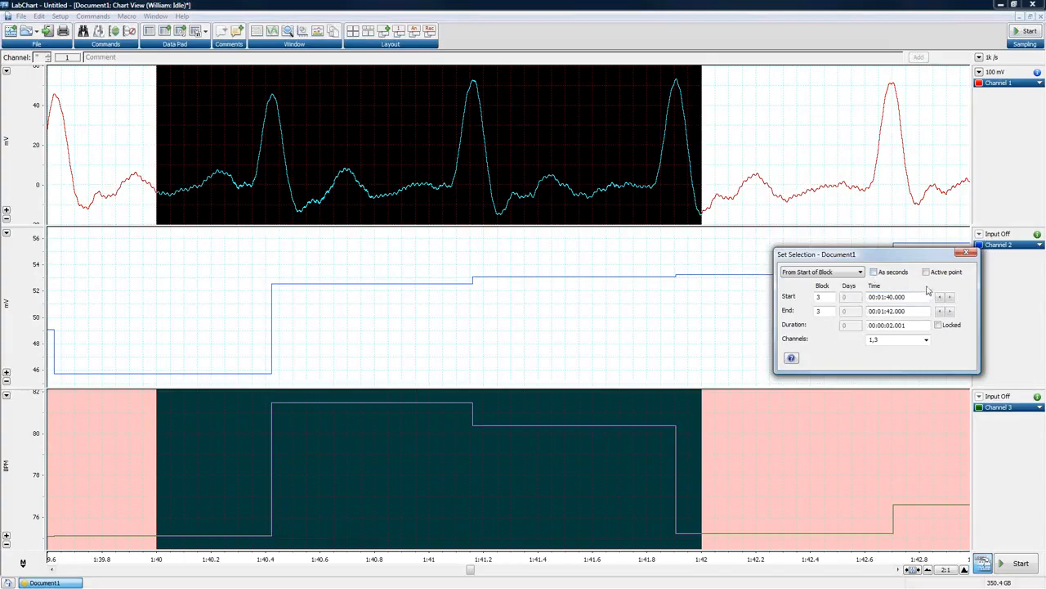
{"action": "left_click", "coordinate": [927, 273]}
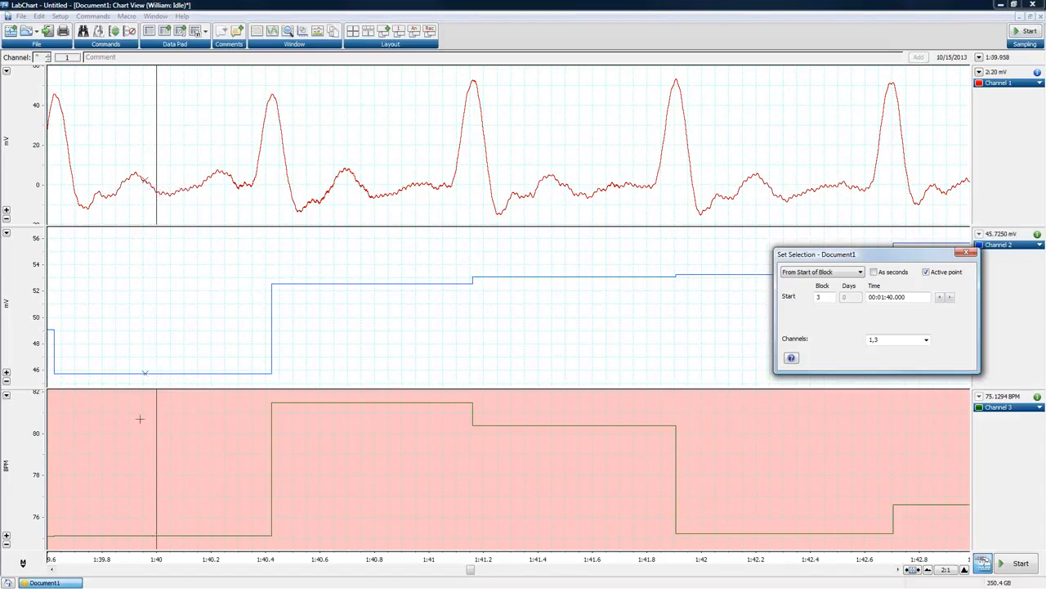
{"action": "left_click", "coordinate": [927, 272]}
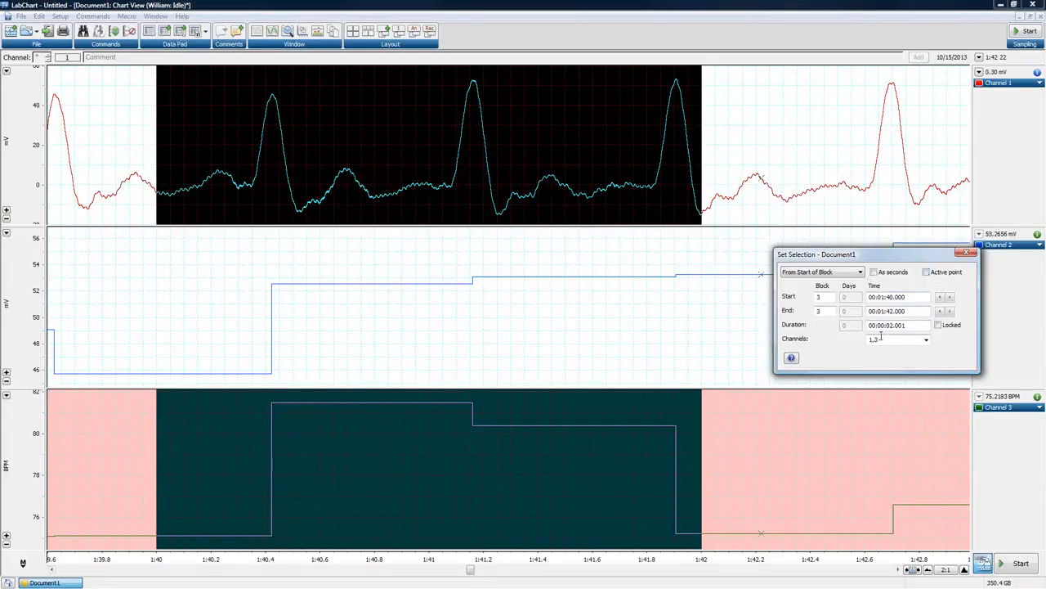
- Lock the selection's duration and move the selection along the data so it spans 1:40.220 to 1:42.220
{"action": "left_click", "coordinate": [938, 325]}
{"action": "left_click_drag", "start_coordinate": [619, 463], "coordinate": [759, 479]}
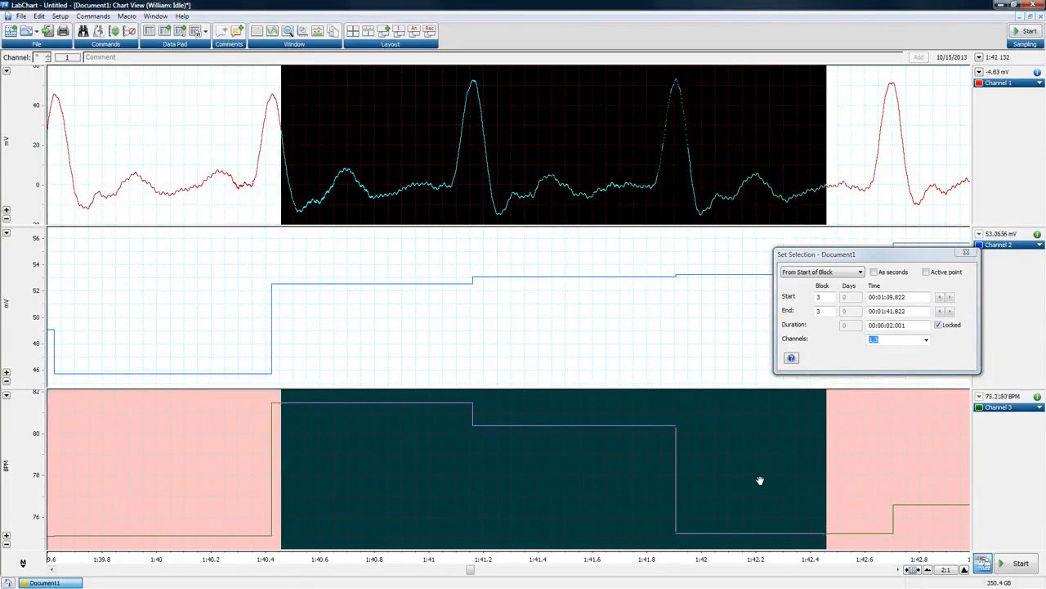
{"action": "left_click_drag", "start_coordinate": [580, 482], "coordinate": [675, 471]}
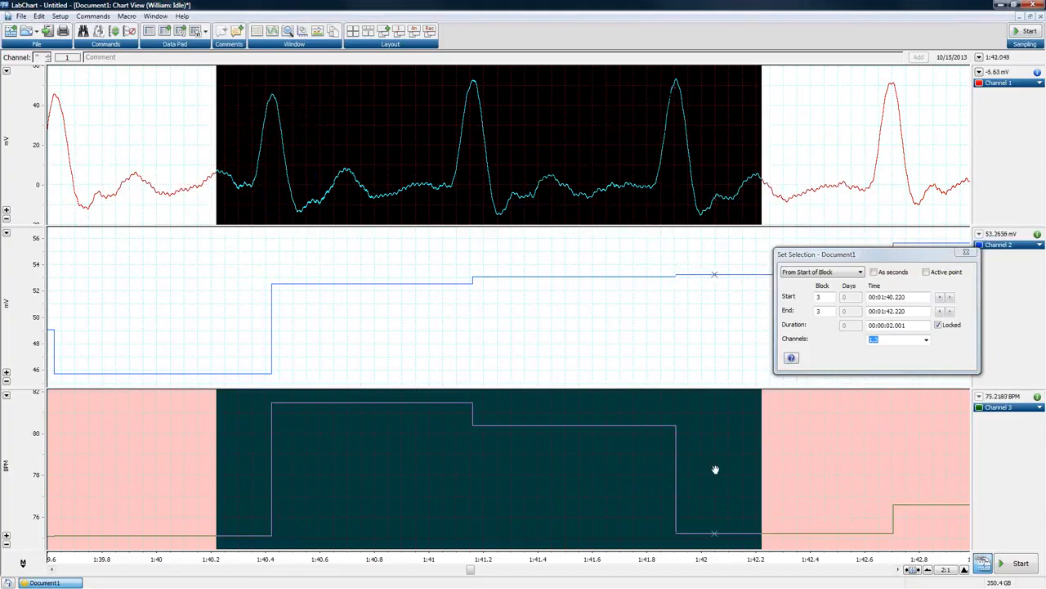
- Place the locked-duration selection further along the recording in Channel 1, starting at 1:44.976
{"action": "left_click", "coordinate": [897, 569]}
{"action": "left_click", "coordinate": [898, 571]}
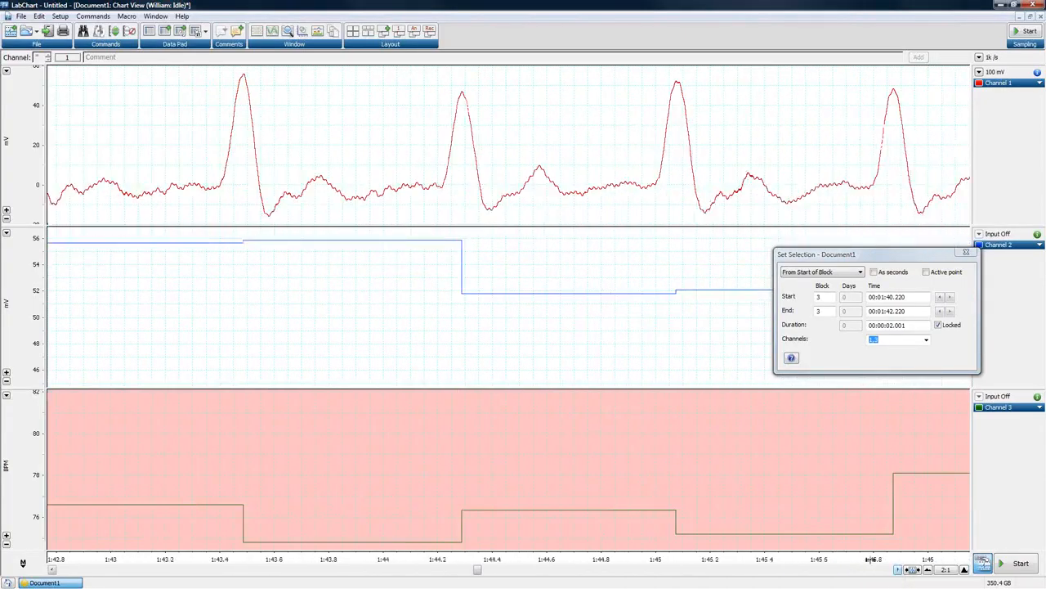
{"action": "left_click", "coordinate": [649, 451]}
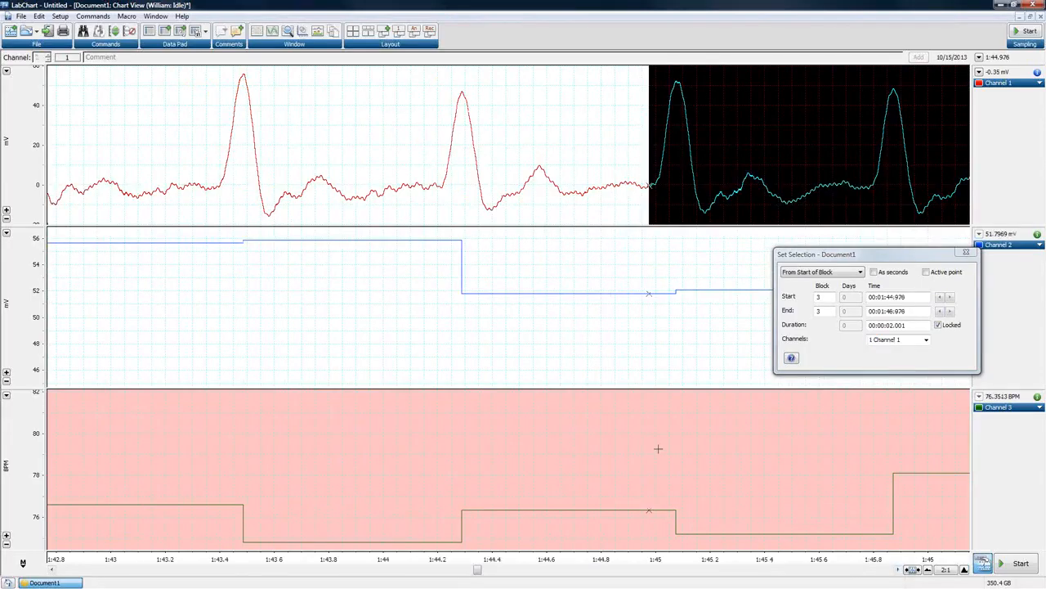
- Select a single time point across all channels from the time axis at 1:46.646, and move it to 1:46.356
{"action": "left_click", "coordinate": [898, 570]}
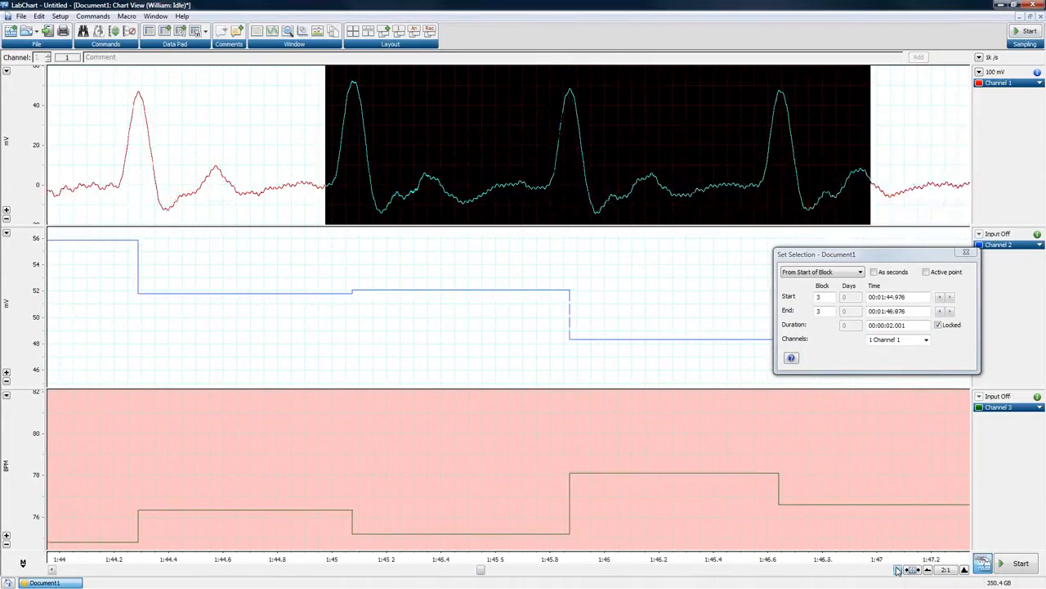
{"action": "left_click", "coordinate": [672, 562]}
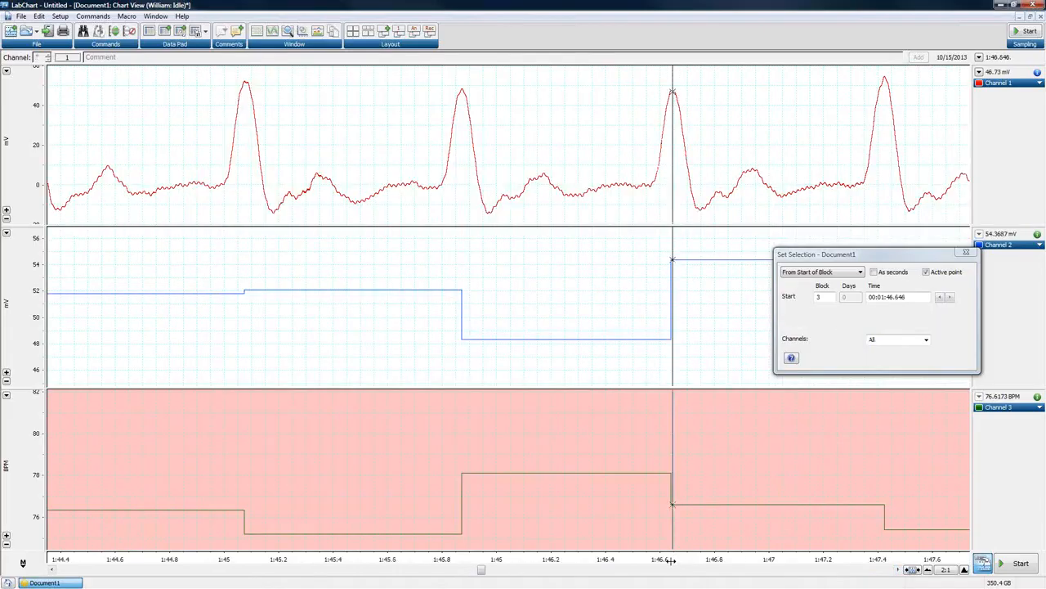
{"action": "left_click_drag", "start_coordinate": [665, 563], "coordinate": [661, 563]}
{"action": "left_click", "coordinate": [595, 562]}
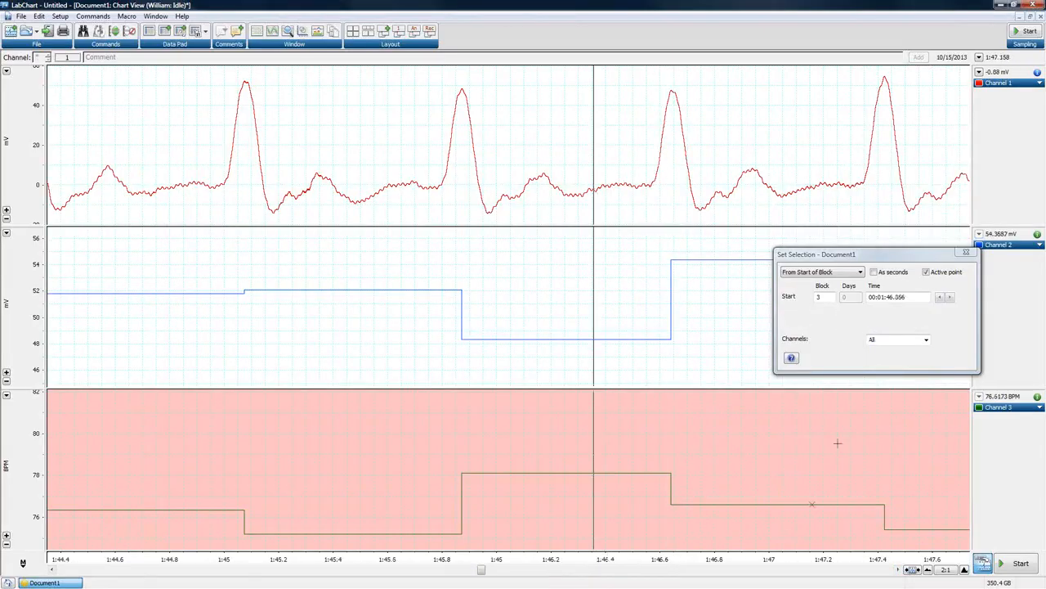
- Turn off Active point, try a start time of 00:01:46.000 and an end time of 00:01:48.0, and close Set Selection
{"action": "left_click", "coordinate": [927, 273]}
{"action": "left_click", "coordinate": [927, 273]}
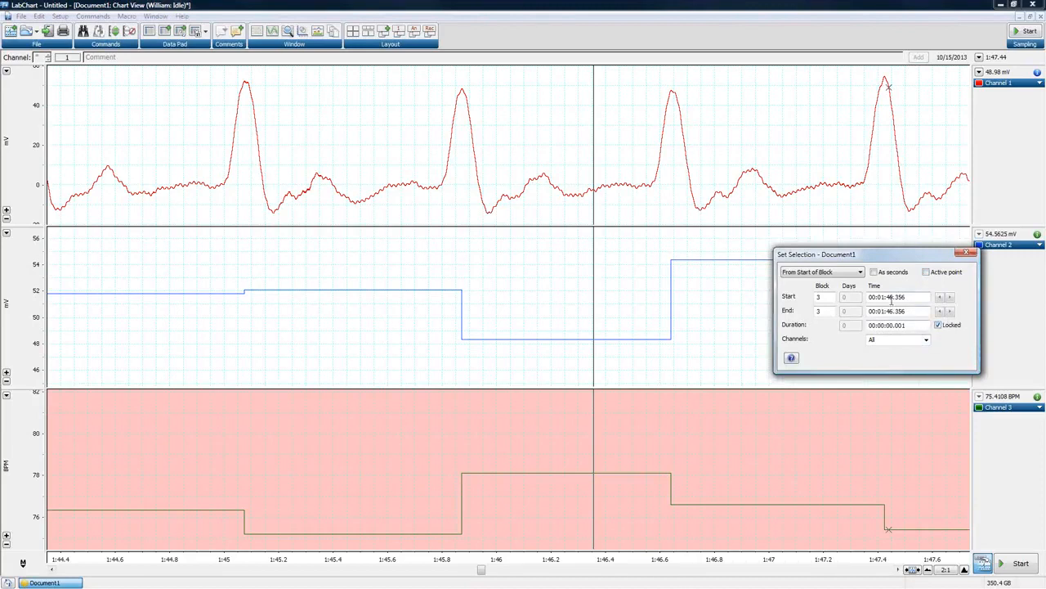
{"action": "left_click_drag", "start_coordinate": [896, 297], "coordinate": [922, 310]}
{"action": "type", "text": "01:4"}
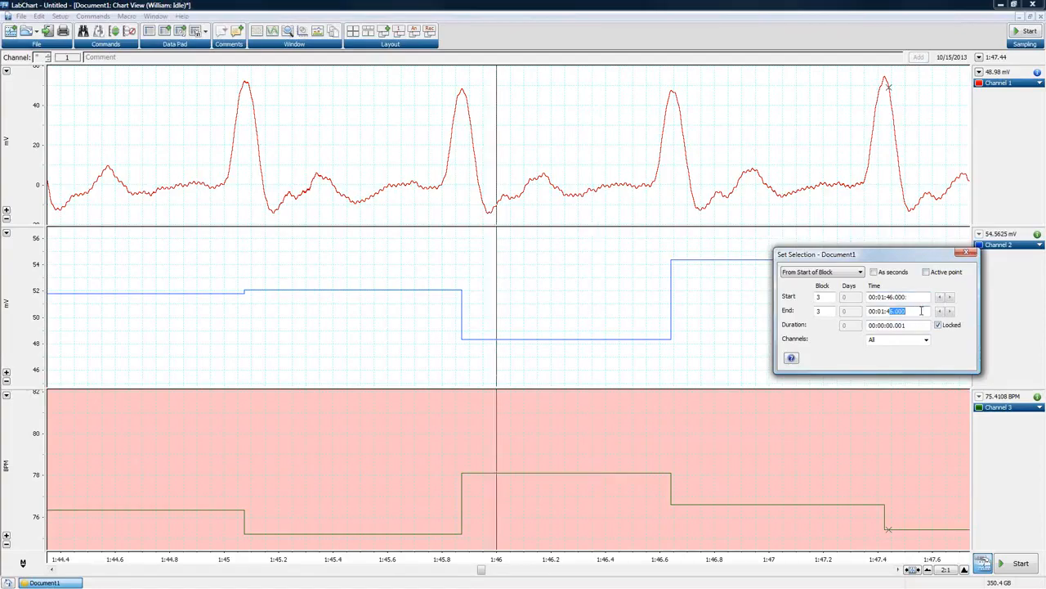
{"action": "type", "text": "8.0"}
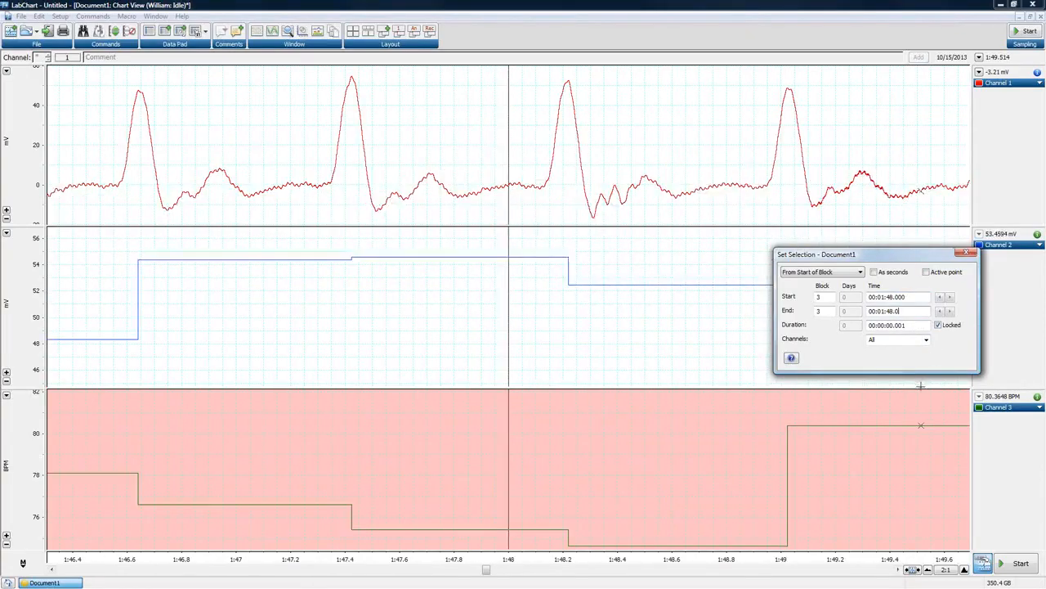
{"action": "left_click", "coordinate": [902, 296]}
{"action": "left_click", "coordinate": [966, 251]}
- Select about 1:46.46 to 1:48.45 in all channels, exclude Channel 2 from the selection, and open it in Zoom View
{"action": "left_click_drag", "start_coordinate": [629, 523], "coordinate": [90, 520]}
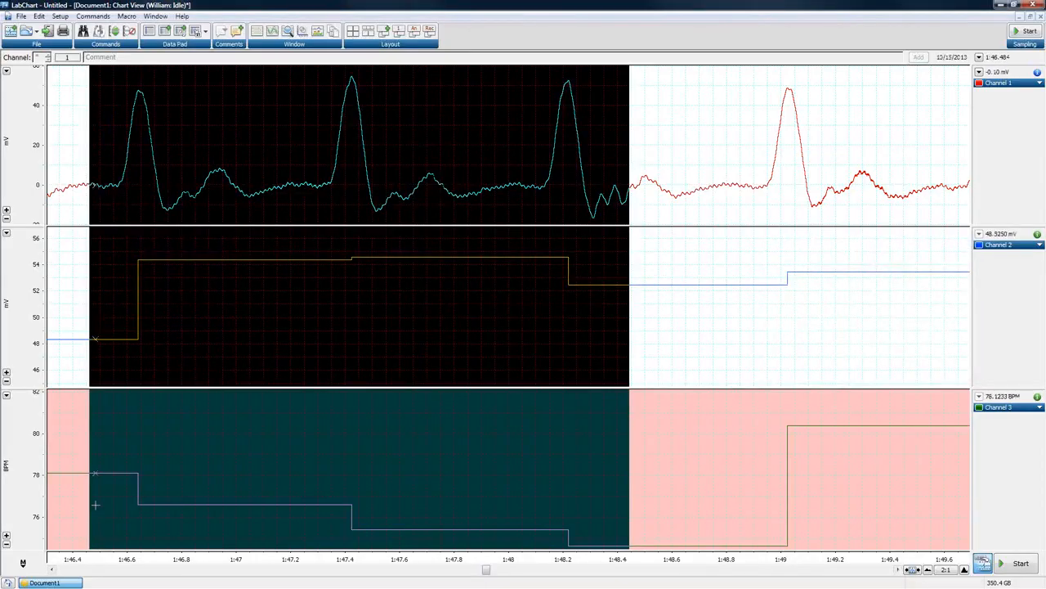
{"action": "left_click", "coordinate": [262, 360], "text": "shift"}
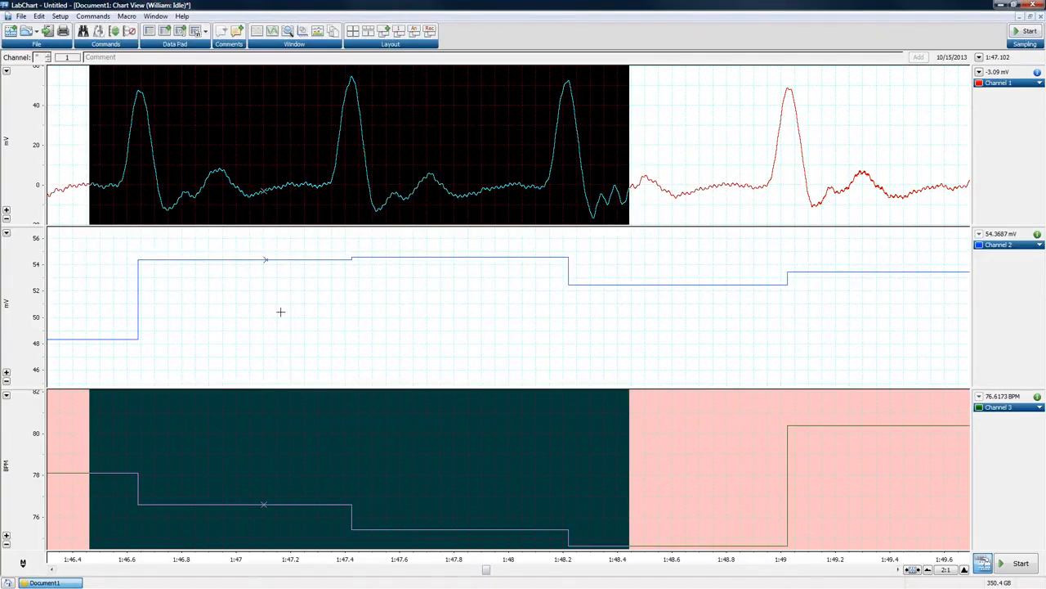
{"action": "left_click", "coordinate": [292, 32]}
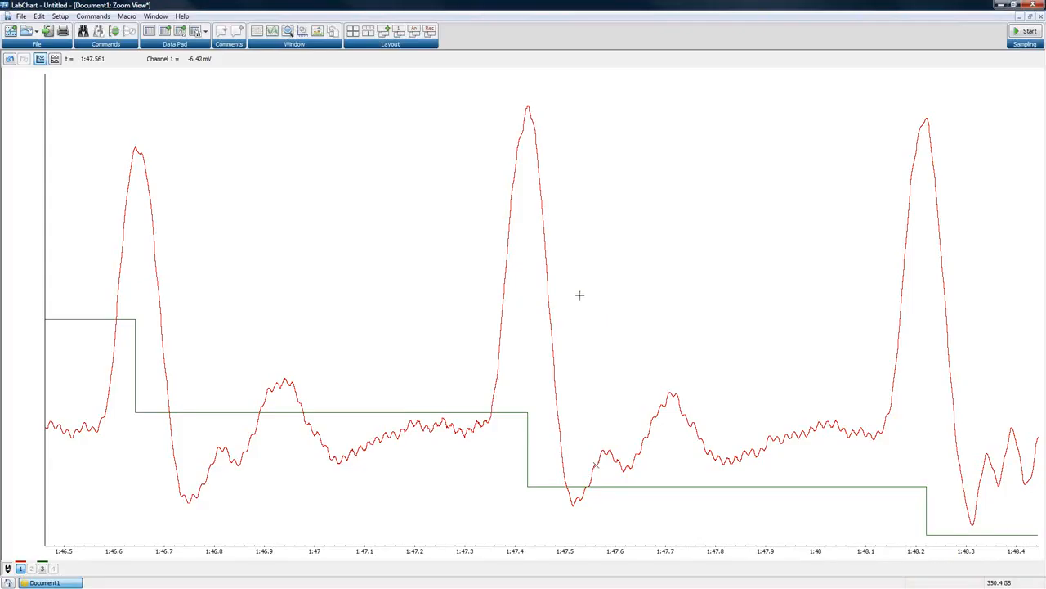
- Switch Zoom View between stacked and overlaid channels, leaving Channels 1 and 3 stacked
{"action": "left_click", "coordinate": [55, 62]}
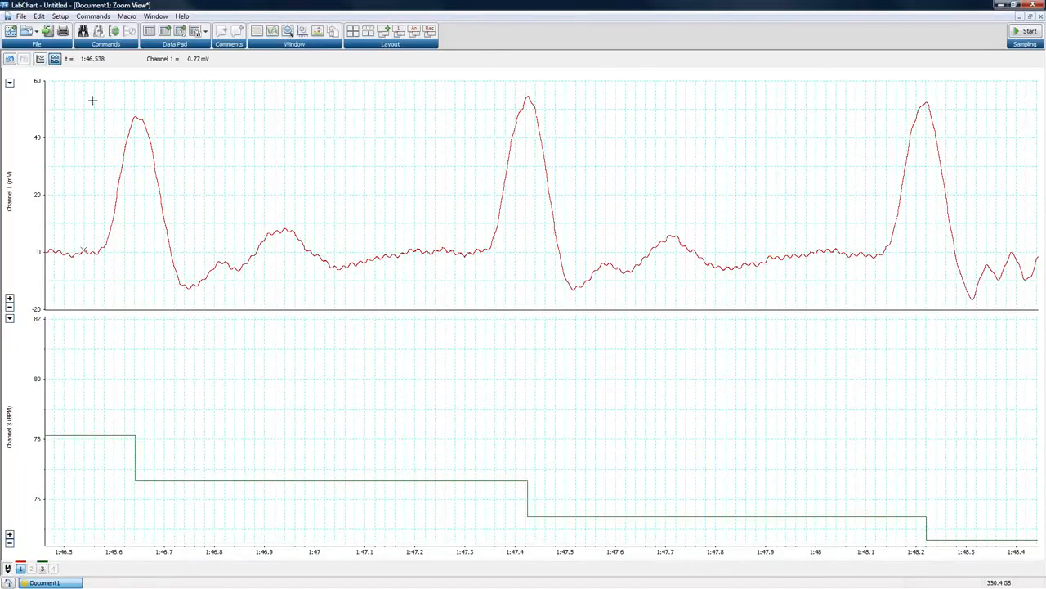
{"action": "left_click", "coordinate": [39, 59]}
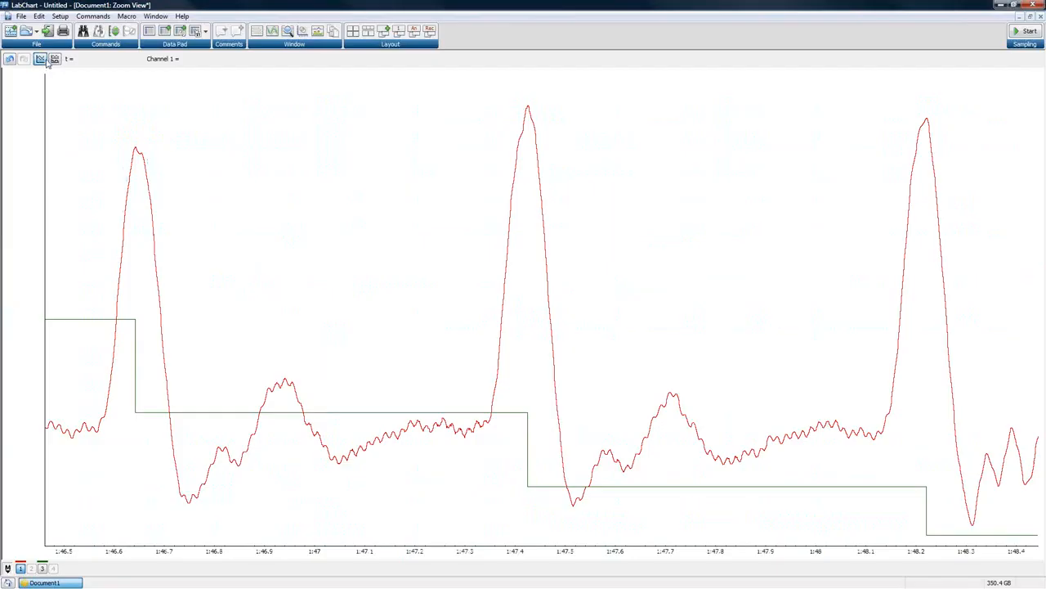
{"action": "left_click", "coordinate": [54, 58]}
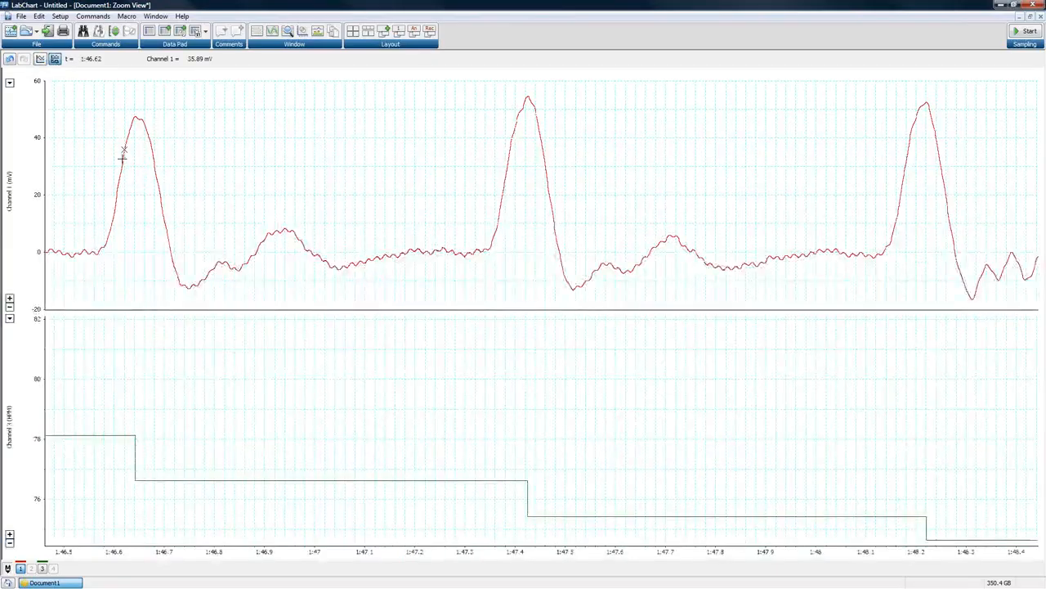
- Place the marker on the first Channel 1 wave in Zoom View, return it, and make Channel 3 the active channel
{"action": "mouse_move", "coordinate": [10, 568]}
{"action": "left_mouse_down"}
{"action": "mouse_move", "coordinate": [139, 301]}
{"action": "mouse_move", "coordinate": [188, 283]}
{"action": "left_mouse_up"}
{"action": "left_click", "coordinate": [8, 569]}
{"action": "left_click", "coordinate": [43, 569]}
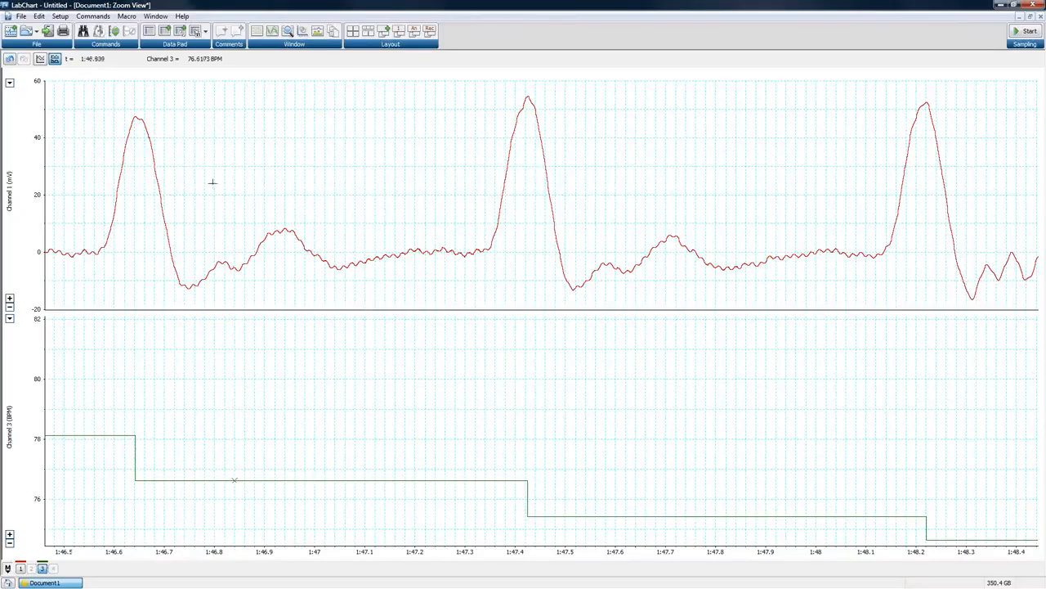
- Make Channel 1 active, zoom in on its middle peak, and undo that zoom
{"action": "left_click", "coordinate": [21, 569]}
{"action": "left_click_drag", "start_coordinate": [425, 93], "coordinate": [726, 318]}
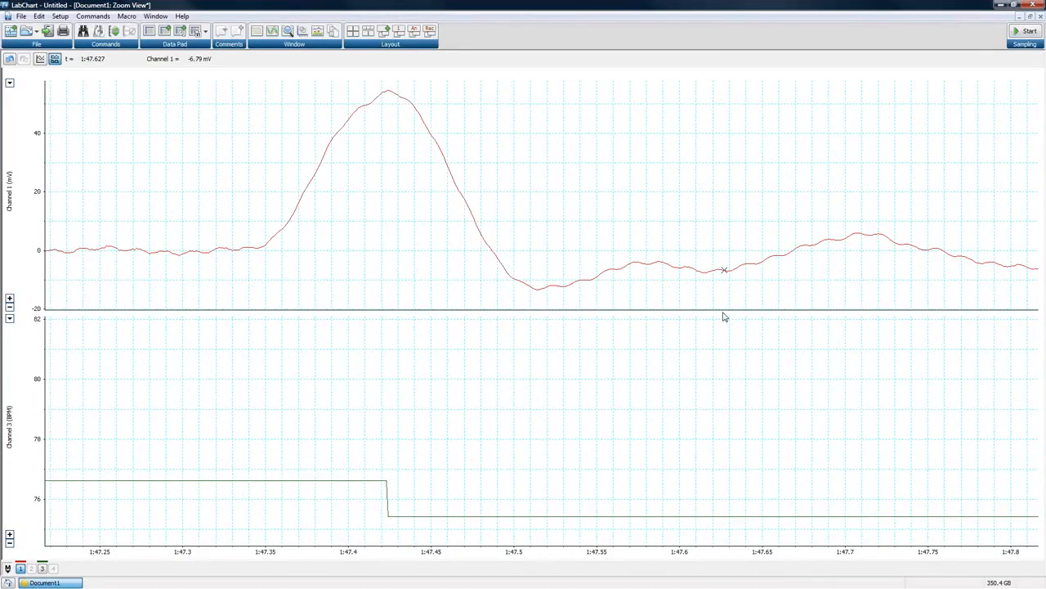
{"action": "left_click", "coordinate": [10, 61]}
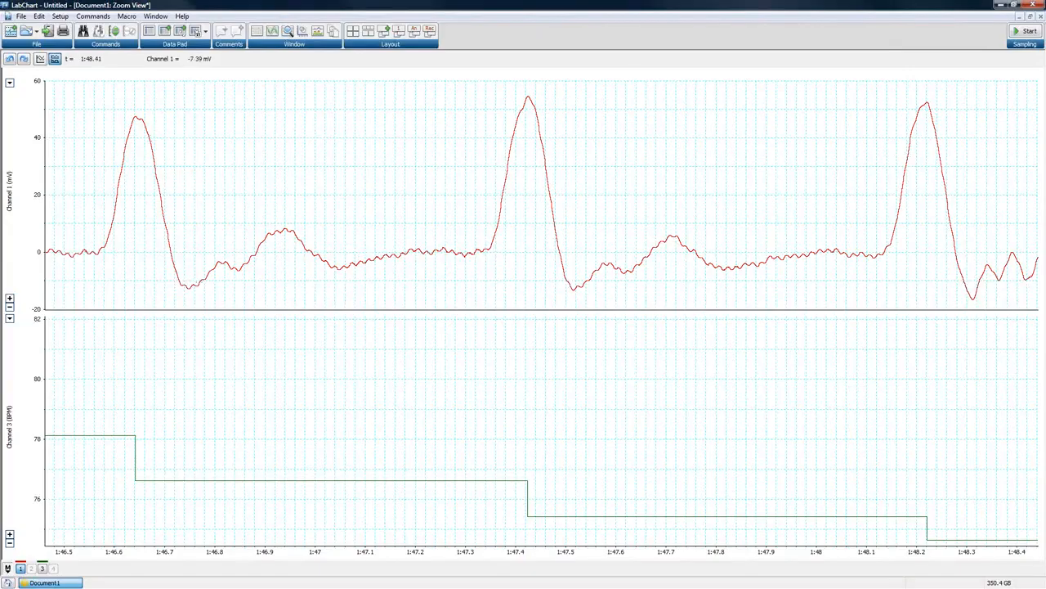
- Switch to the blank PowerPoint presentation and delete the title and subtitle placeholders from its slide
{"action": "key", "text": "alt+Tab"}
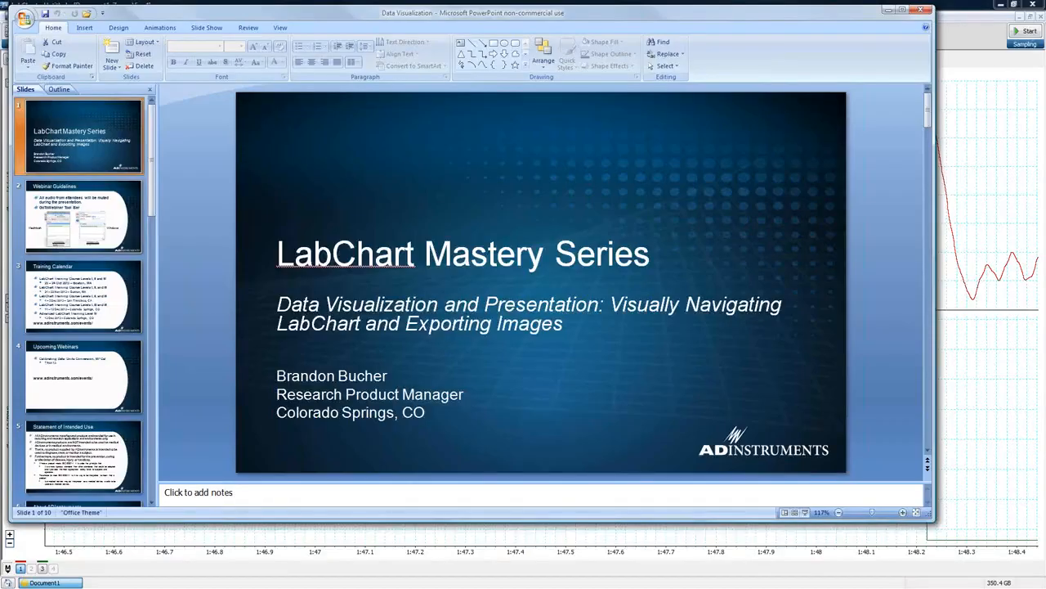
{"action": "key", "text": "alt+Tab"}
{"action": "mouse_move", "coordinate": [668, 16]}
{"action": "left_mouse_down"}
{"action": "mouse_move", "coordinate": [712, 36]}
{"action": "mouse_move", "coordinate": [1045, 85]}
{"action": "mouse_move", "coordinate": [1045, 14]}
{"action": "mouse_move", "coordinate": [1045, 45]}
{"action": "mouse_move", "coordinate": [1045, 34]}
{"action": "mouse_move", "coordinate": [945, 23]}
{"action": "mouse_move", "coordinate": [738, 47]}
{"action": "mouse_move", "coordinate": [653, 45]}
{"action": "left_mouse_up"}
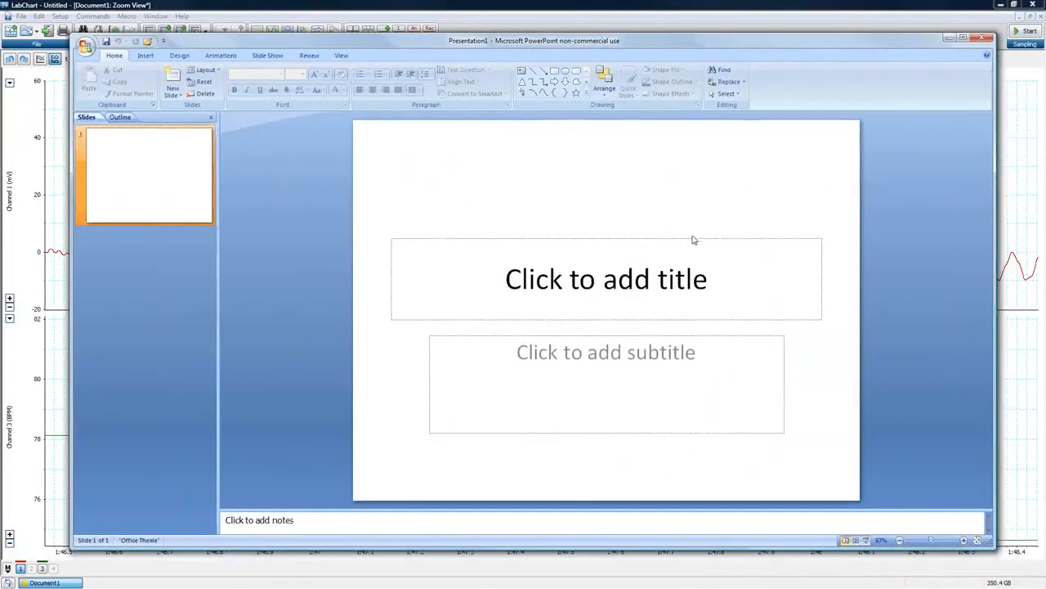
{"action": "left_click", "coordinate": [692, 240]}
{"action": "key", "text": "Delete"}
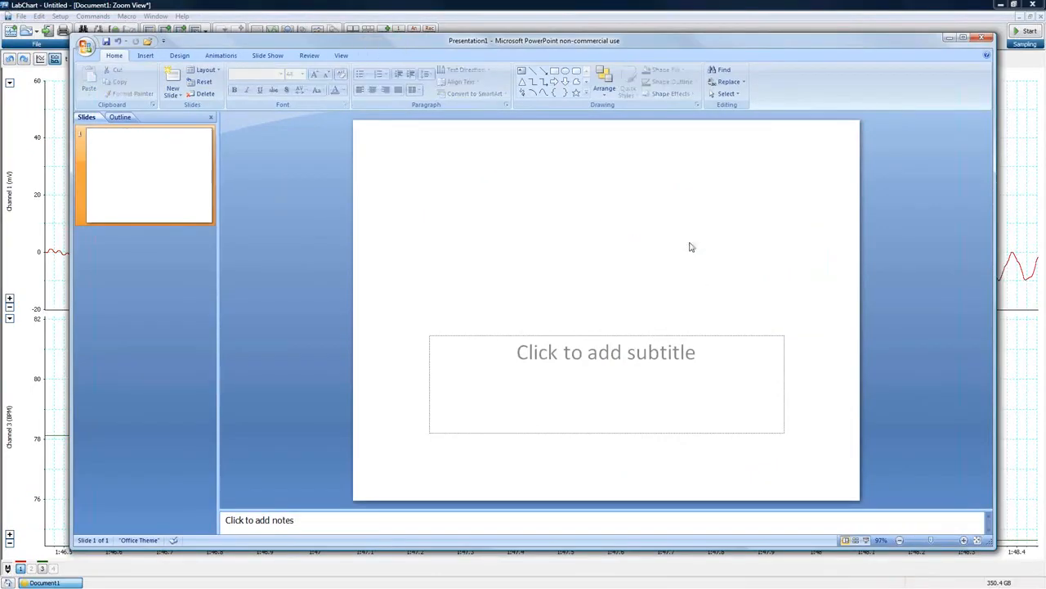
{"action": "left_click", "coordinate": [690, 336]}
{"action": "left_click", "coordinate": [750, 336]}
{"action": "key", "text": "Delete"}
- Copy the Zoom View in LabChart and paste it onto the empty PowerPoint slide
{"action": "left_click", "coordinate": [928, 15]}
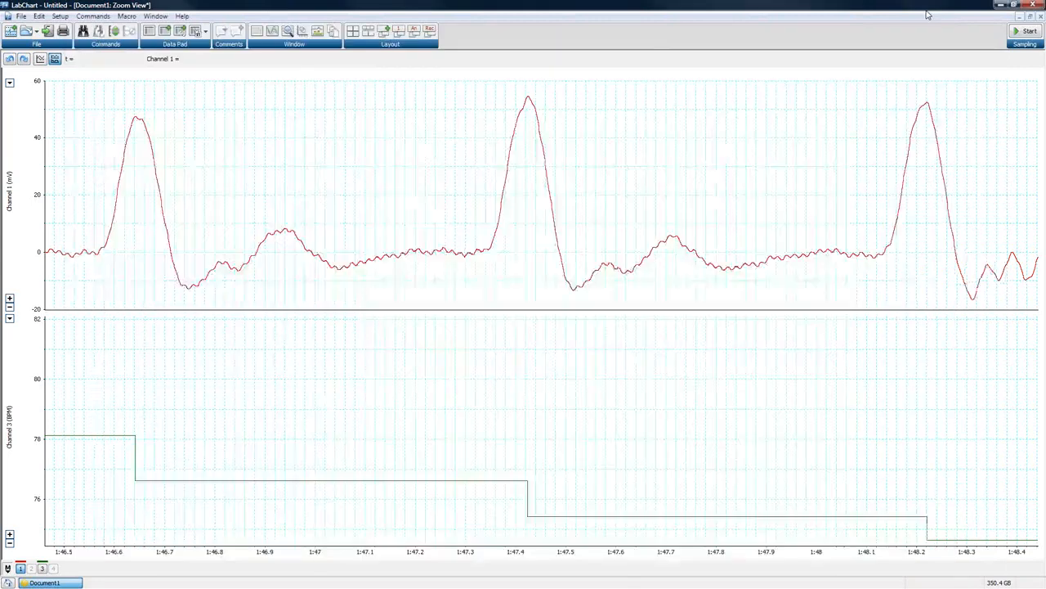
{"action": "left_click", "coordinate": [38, 18]}
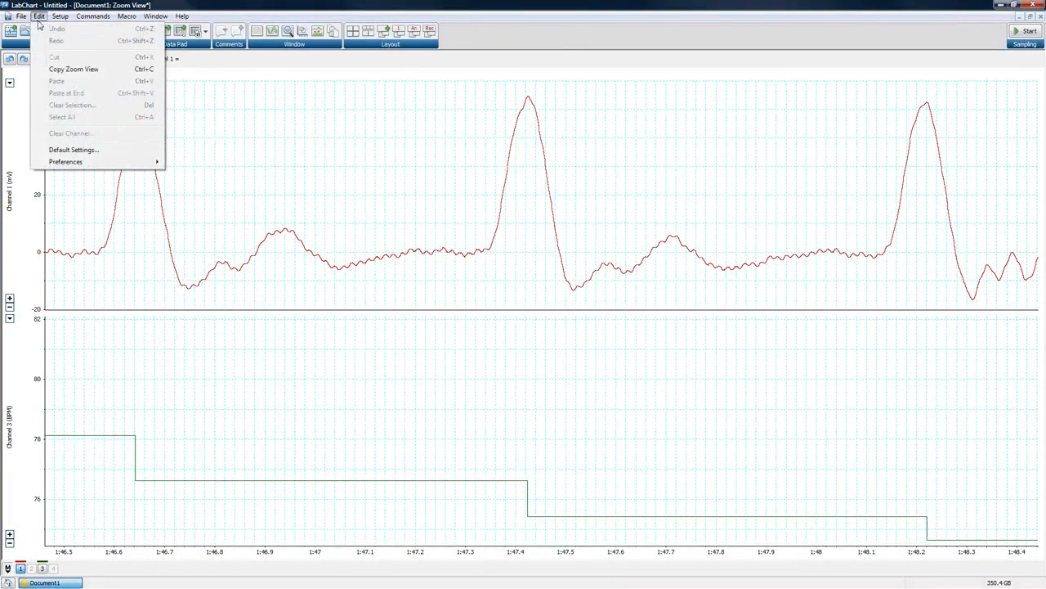
{"action": "left_click", "coordinate": [51, 70]}
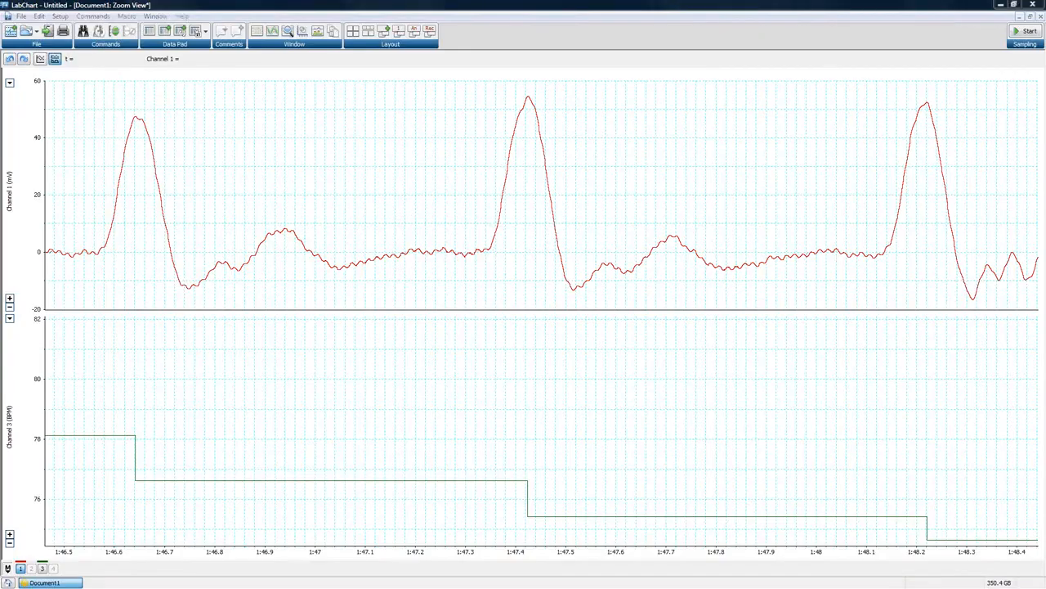
{"action": "key", "text": "alt+Tab"}
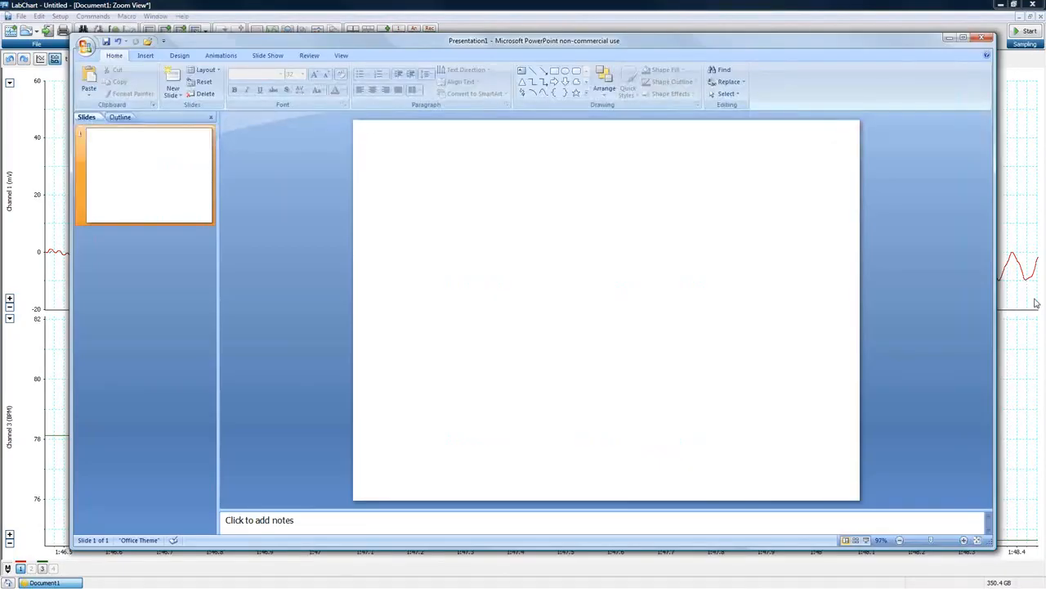
{"action": "right_click", "coordinate": [519, 291]}
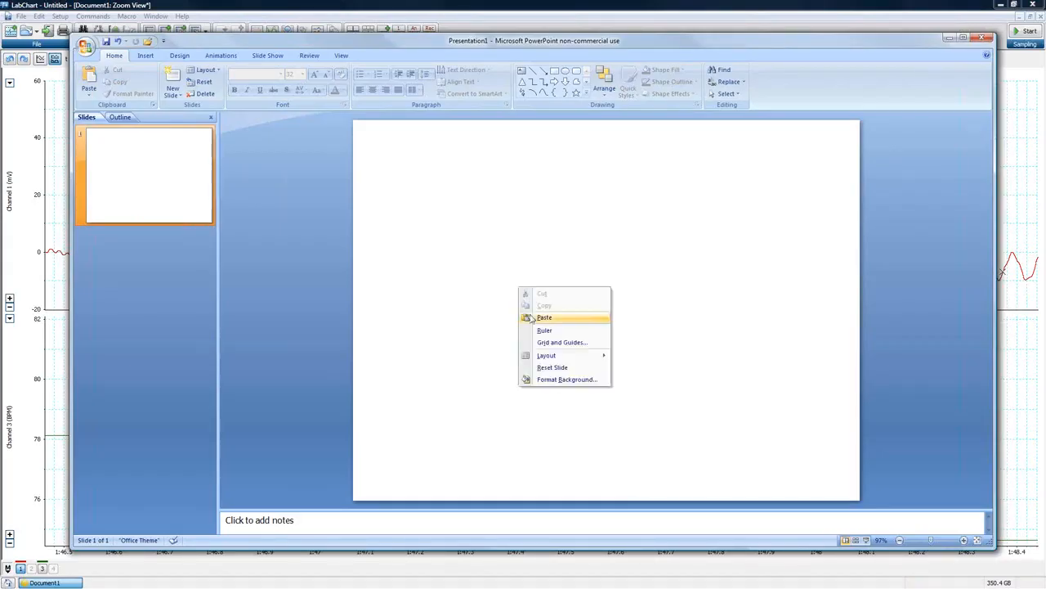
{"action": "left_click", "coordinate": [532, 317]}
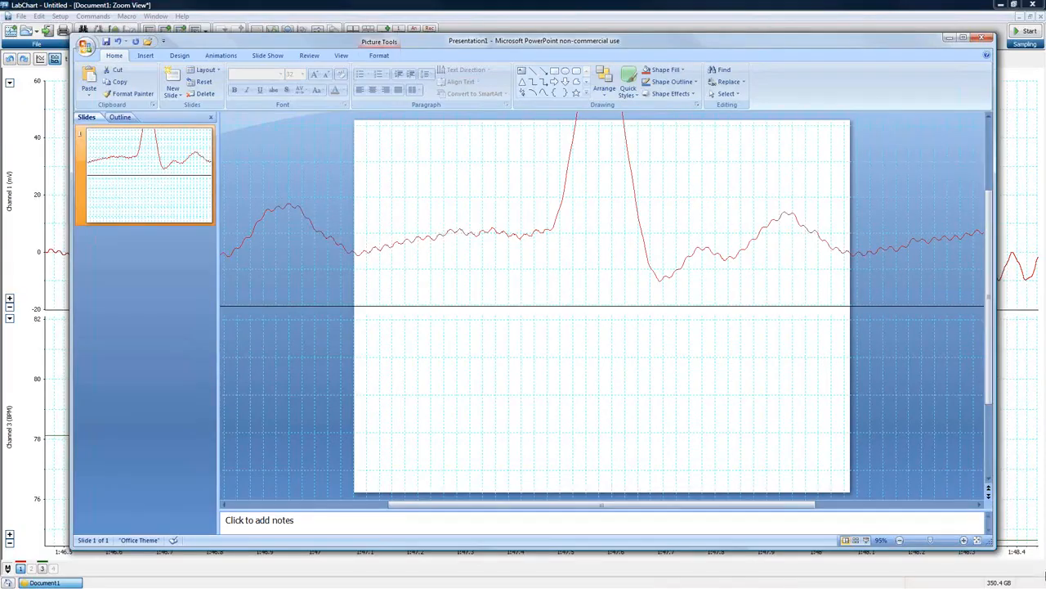
- Return to LabChart, restore its document windows from full size, and move the Zoom View window over Chart View
{"action": "left_click", "coordinate": [1014, 172]}
{"action": "left_click", "coordinate": [1031, 16]}
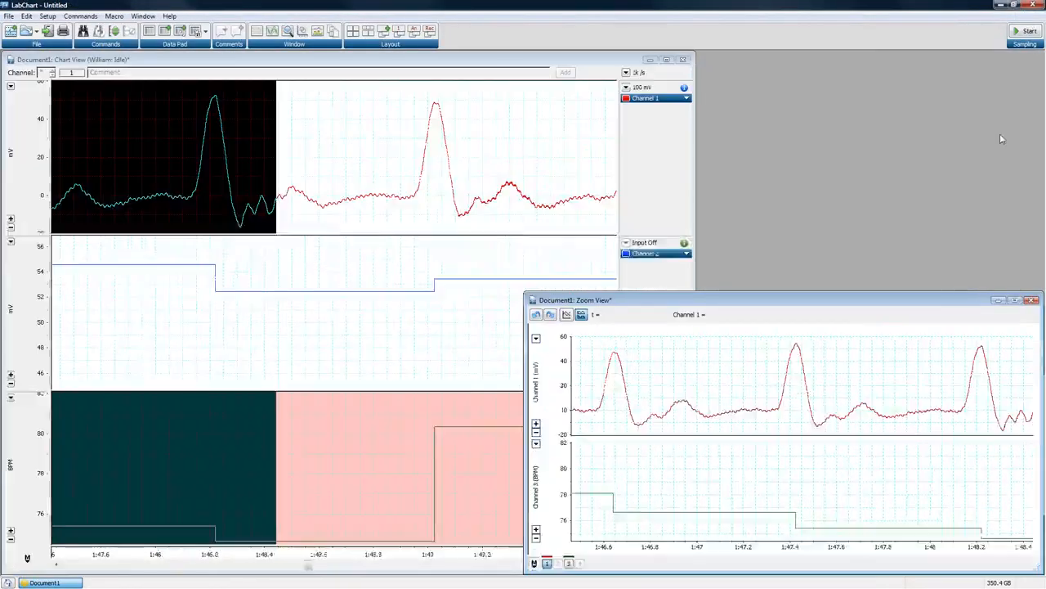
{"action": "left_click_drag", "start_coordinate": [654, 299], "coordinate": [235, 188]}
{"action": "left_click_drag", "start_coordinate": [618, 460], "coordinate": [332, 366]}
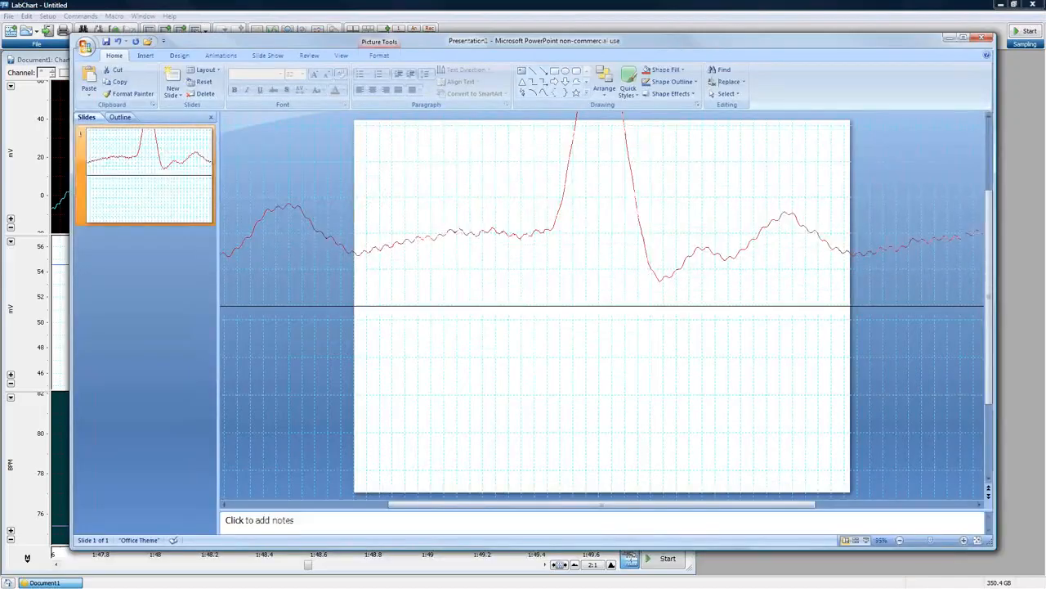
- In PowerPoint, shrink the pasted Zoom View picture to fit within the slide and reposition it near the slide's middle
{"action": "left_click_drag", "start_coordinate": [988, 301], "coordinate": [989, 231]}
{"action": "left_click_drag", "start_coordinate": [809, 504], "coordinate": [974, 506]}
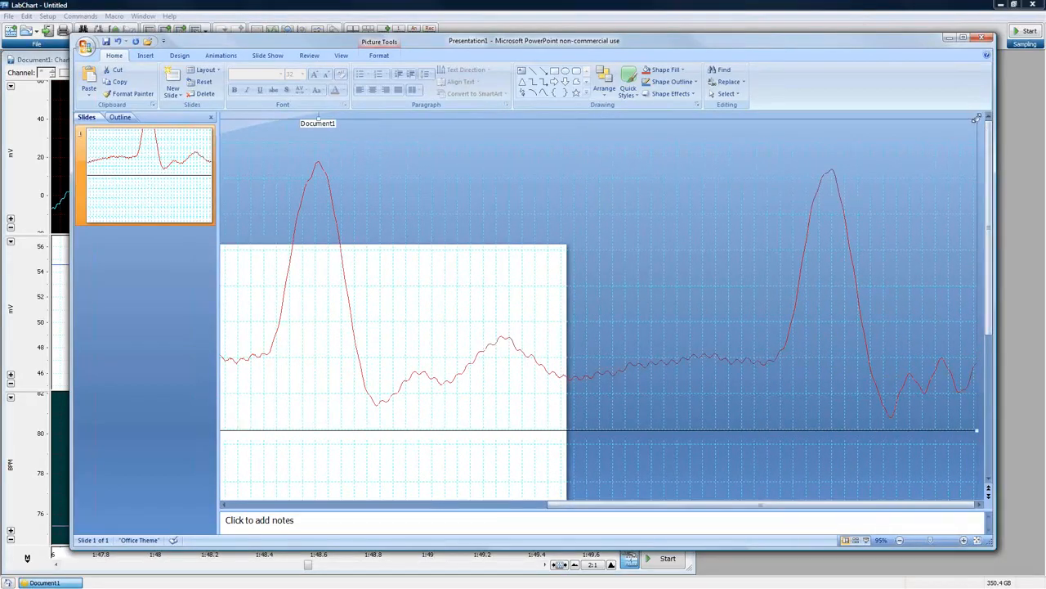
{"action": "left_click_drag", "start_coordinate": [976, 118], "coordinate": [292, 442]}
{"action": "left_click_drag", "start_coordinate": [374, 444], "coordinate": [846, 273]}
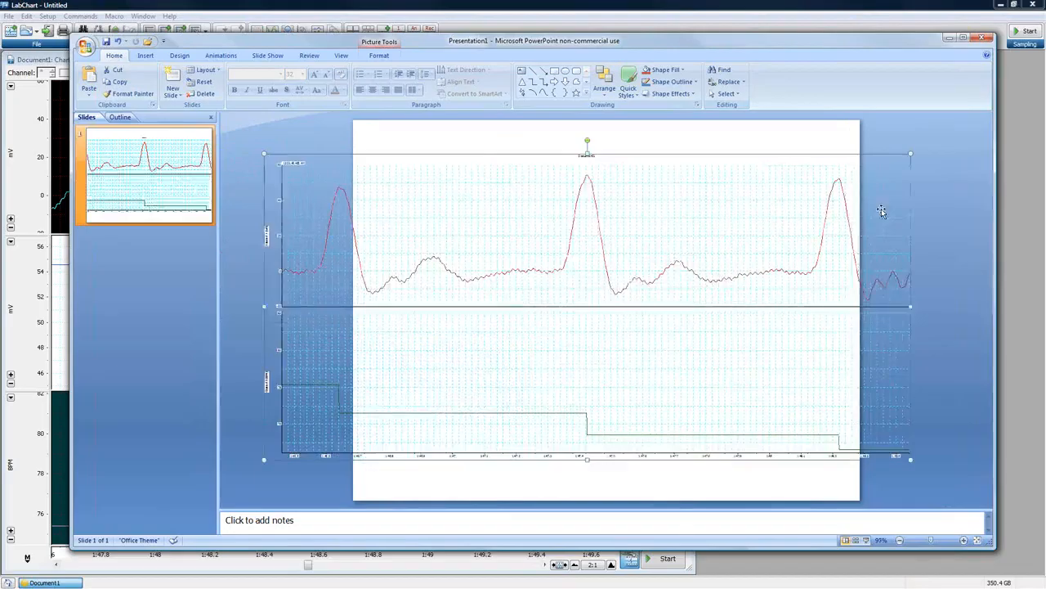
{"action": "left_click_drag", "start_coordinate": [910, 154], "coordinate": [654, 307]}
{"action": "left_click_drag", "start_coordinate": [606, 319], "coordinate": [691, 298]}
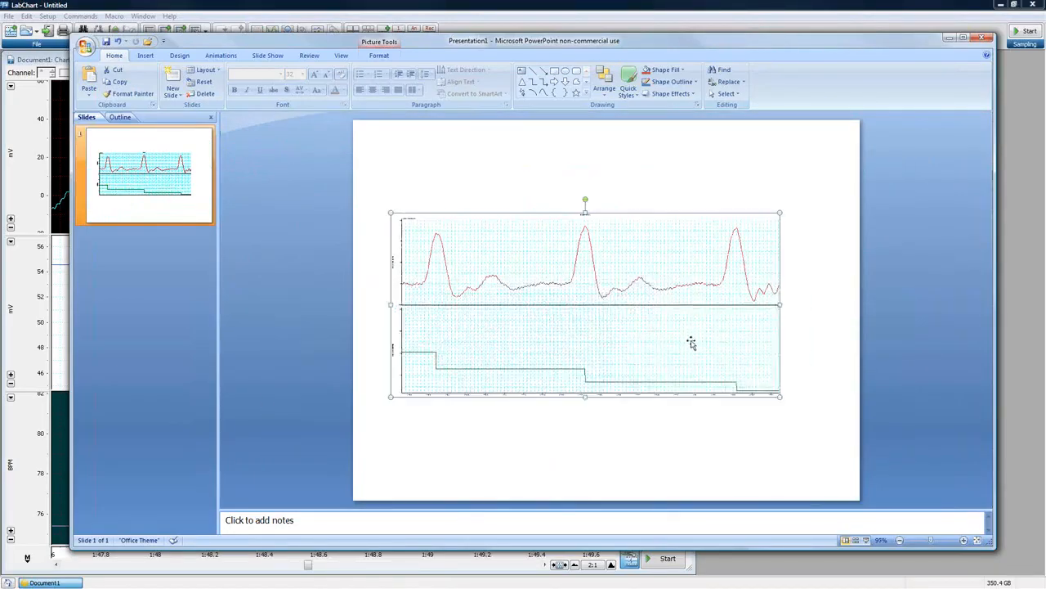
{"action": "left_click", "coordinate": [641, 201]}
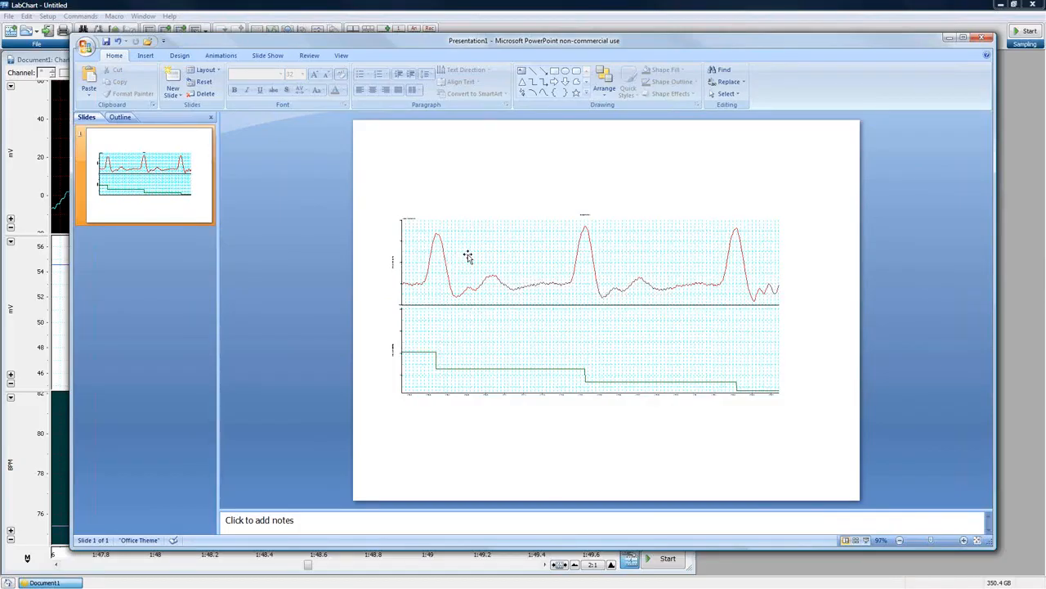
- Ungroup the pasted picture into a drawing object, and ungroup it again into its individual elements
{"action": "right_click", "coordinate": [553, 279]}
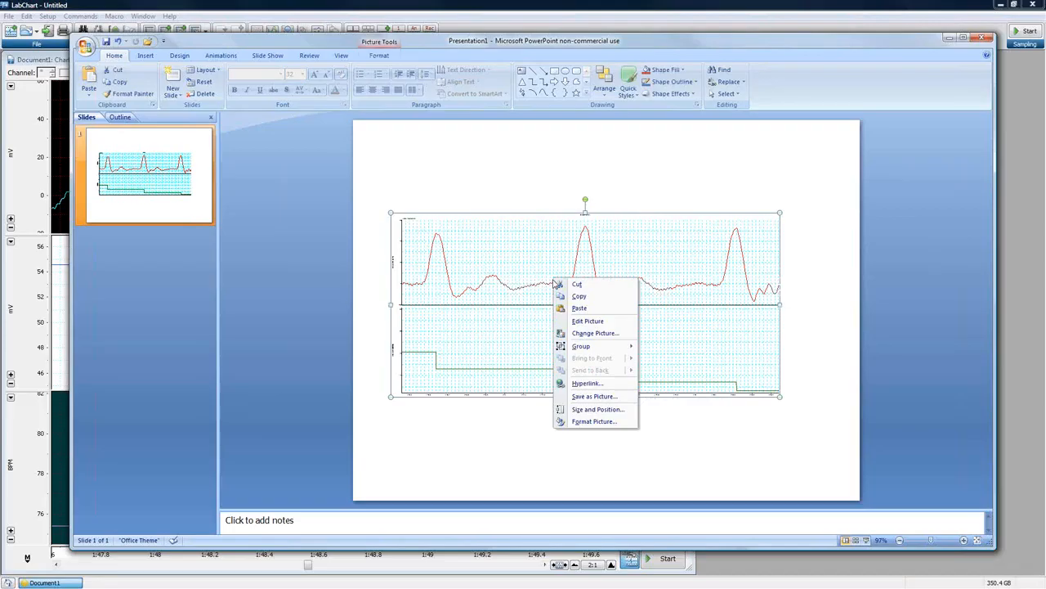
{"action": "mouse_move", "coordinate": [599, 348]}
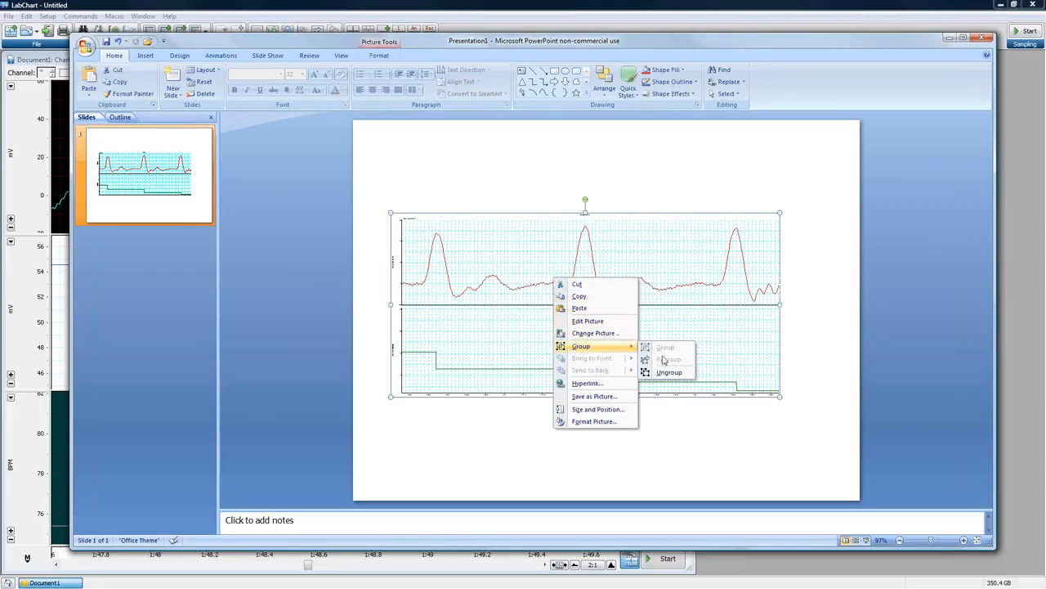
{"action": "left_click", "coordinate": [669, 372]}
{"action": "left_click", "coordinate": [498, 334]}
{"action": "right_click", "coordinate": [536, 292]}
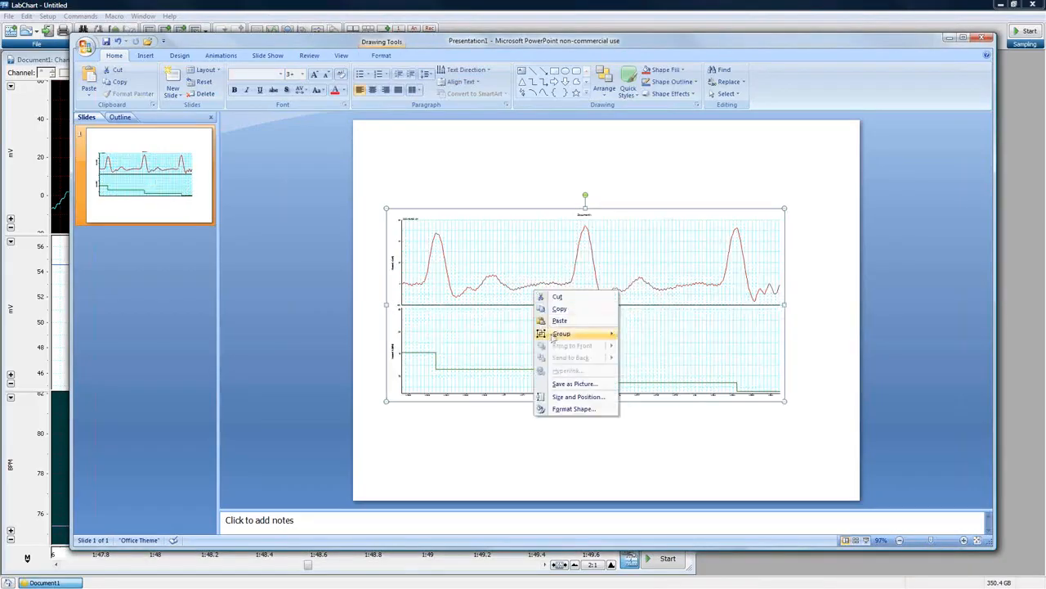
{"action": "mouse_move", "coordinate": [564, 335]}
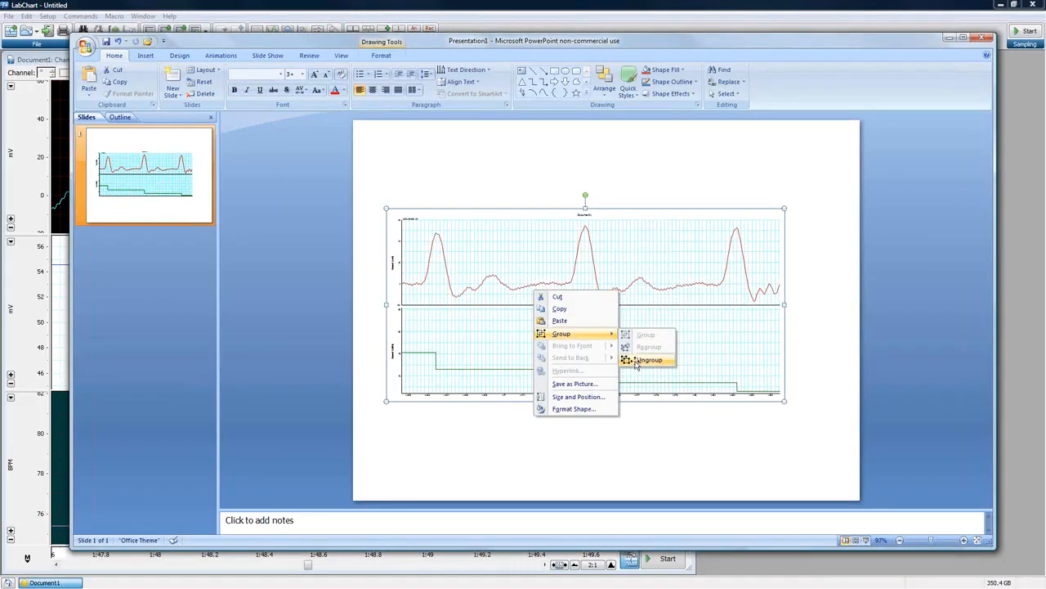
{"action": "left_click", "coordinate": [637, 361]}
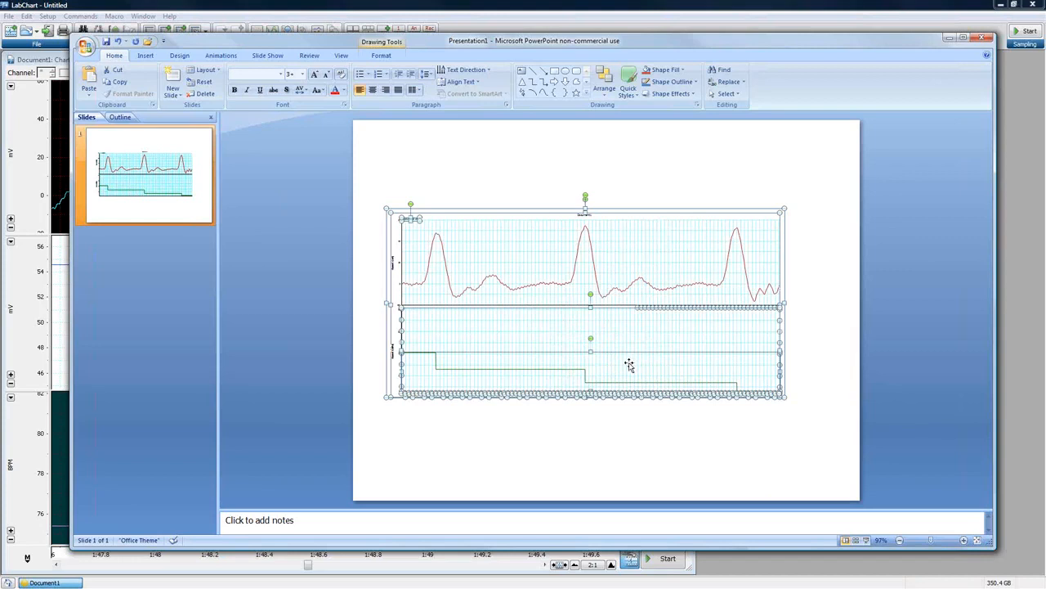
- Select all the ungrouped Zoom View elements on the slide and set their text to font size 18
{"action": "left_click", "coordinate": [626, 424]}
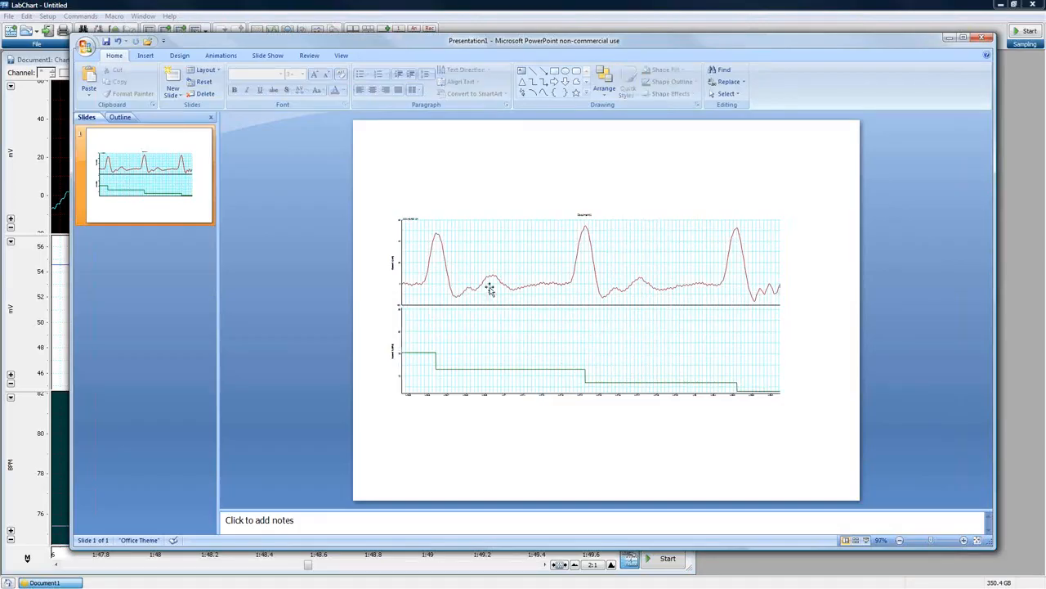
{"action": "left_click_drag", "start_coordinate": [363, 203], "coordinate": [811, 435]}
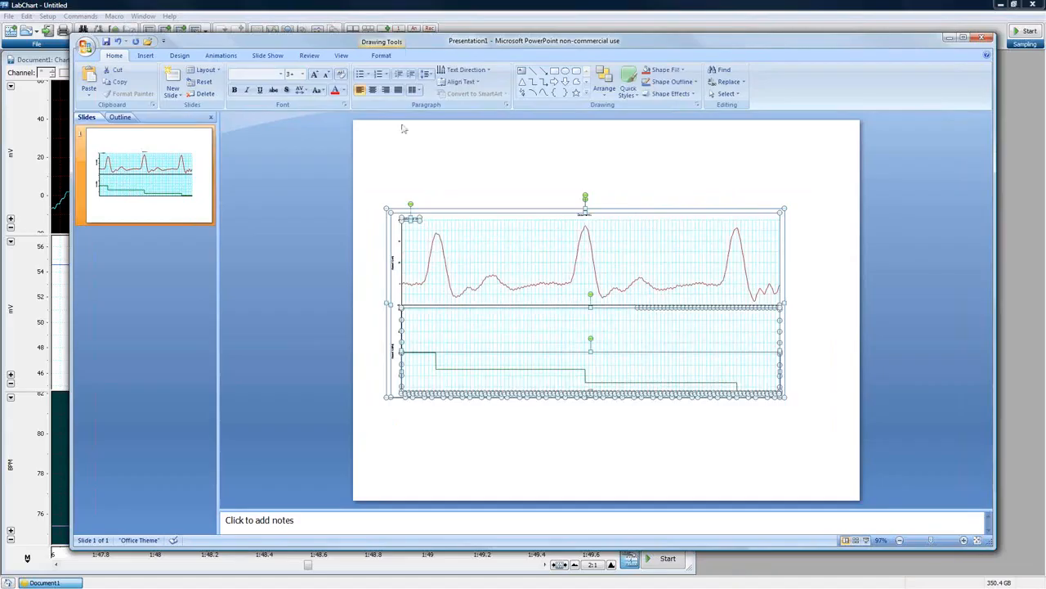
{"action": "left_click", "coordinate": [302, 75]}
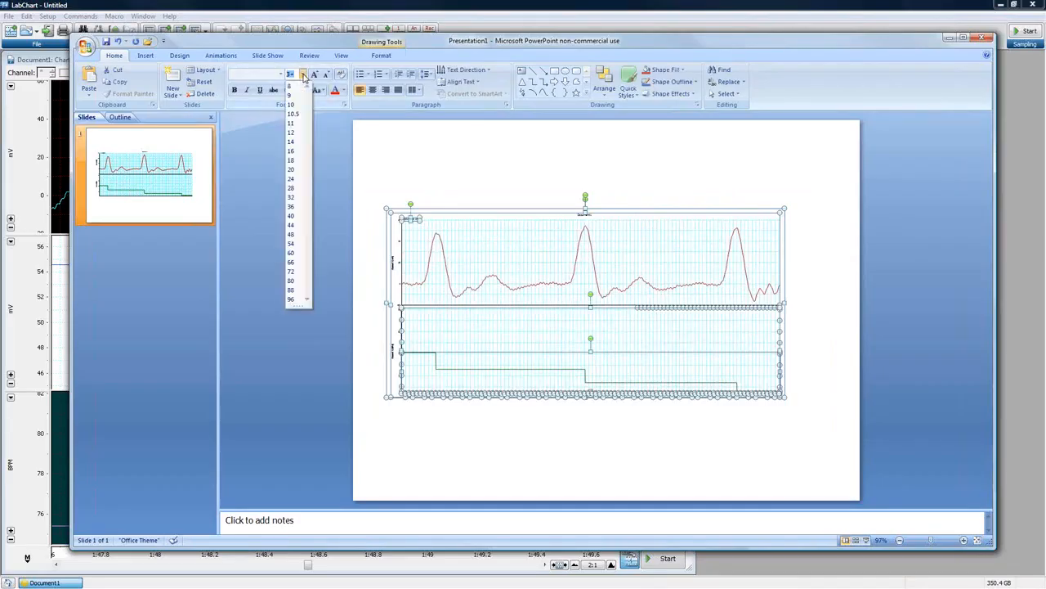
{"action": "left_click", "coordinate": [294, 161]}
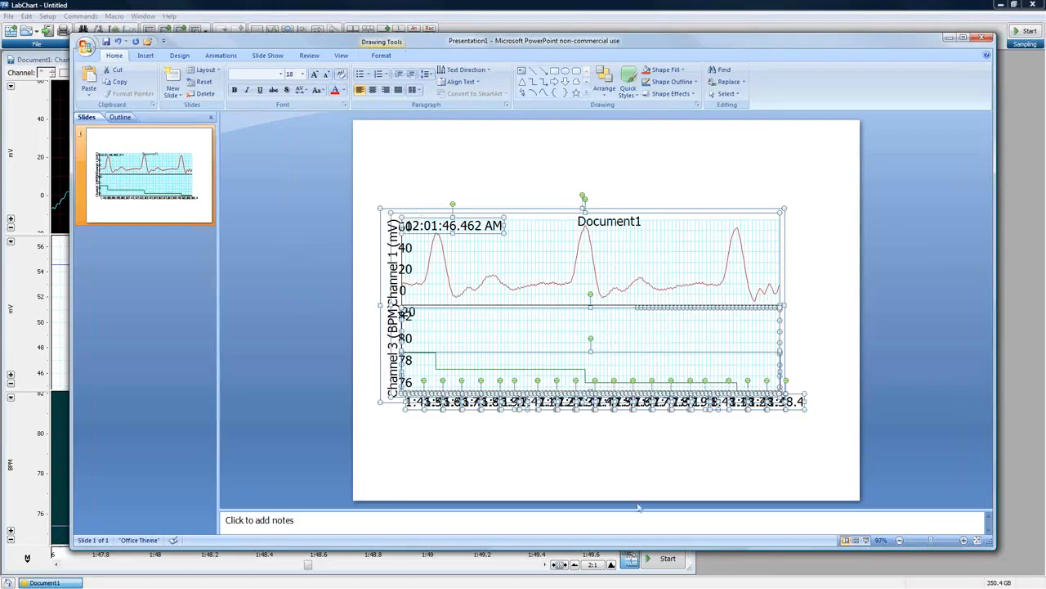
{"action": "left_click", "coordinate": [639, 461]}
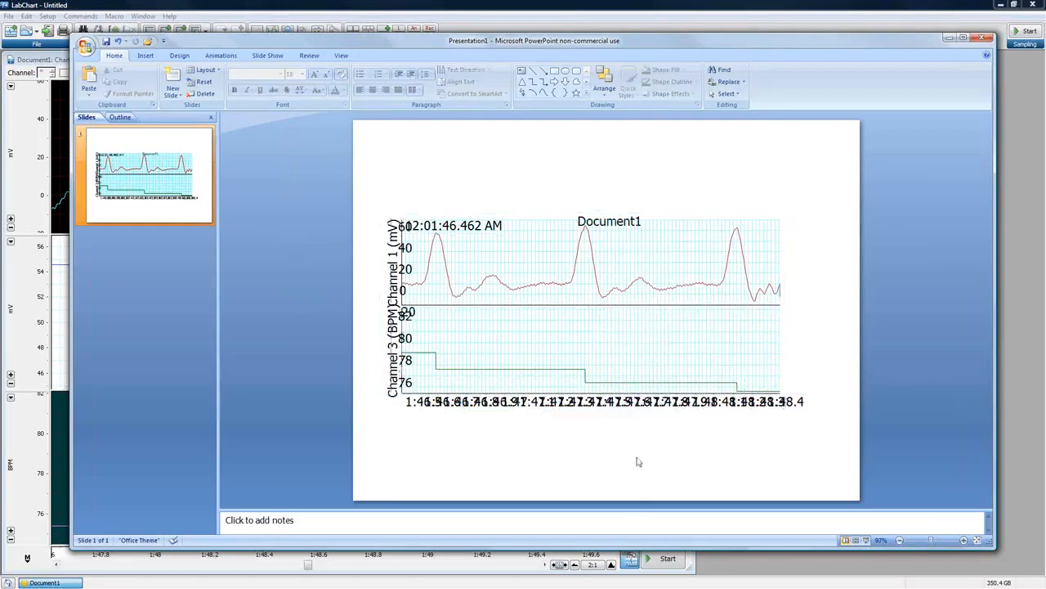
- Select the Channel 3 trace, the Channel 1 trace and individual vertical gridlines to examine the picture's separate elements
{"action": "left_click", "coordinate": [619, 378]}
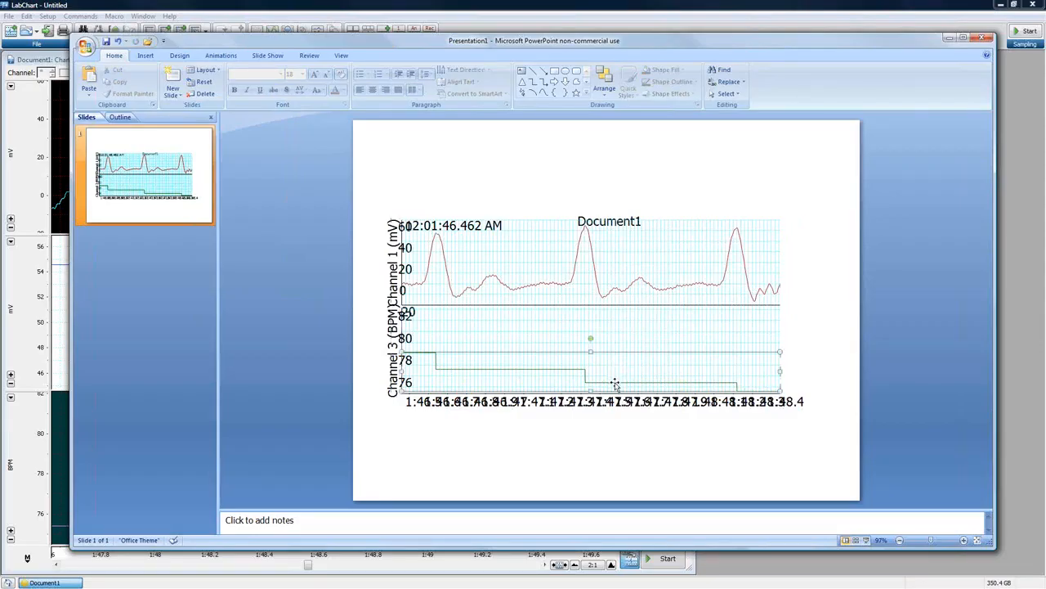
{"action": "left_click", "coordinate": [675, 286]}
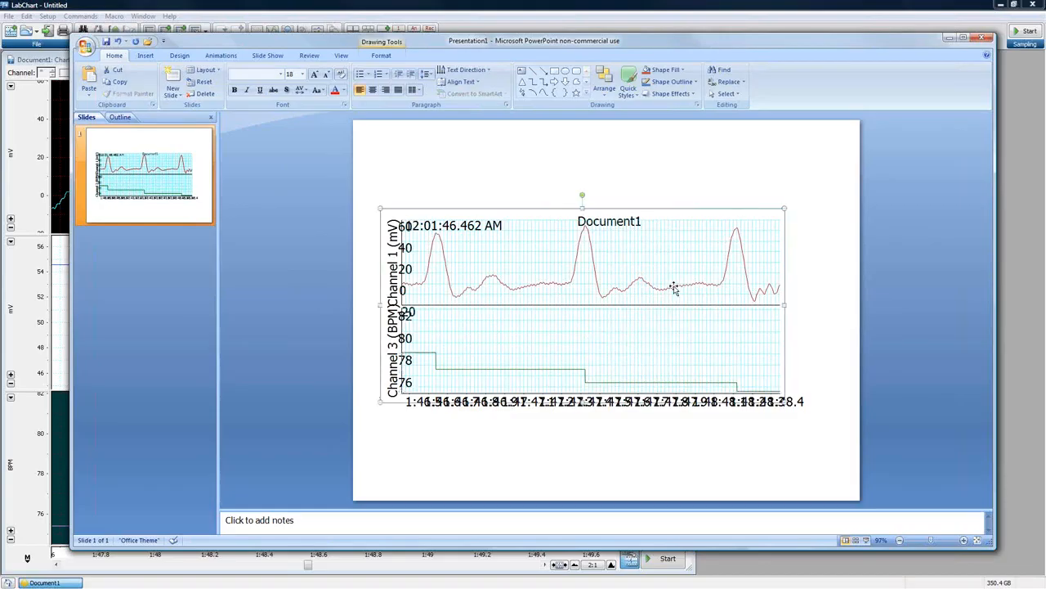
{"action": "left_click", "coordinate": [670, 290]}
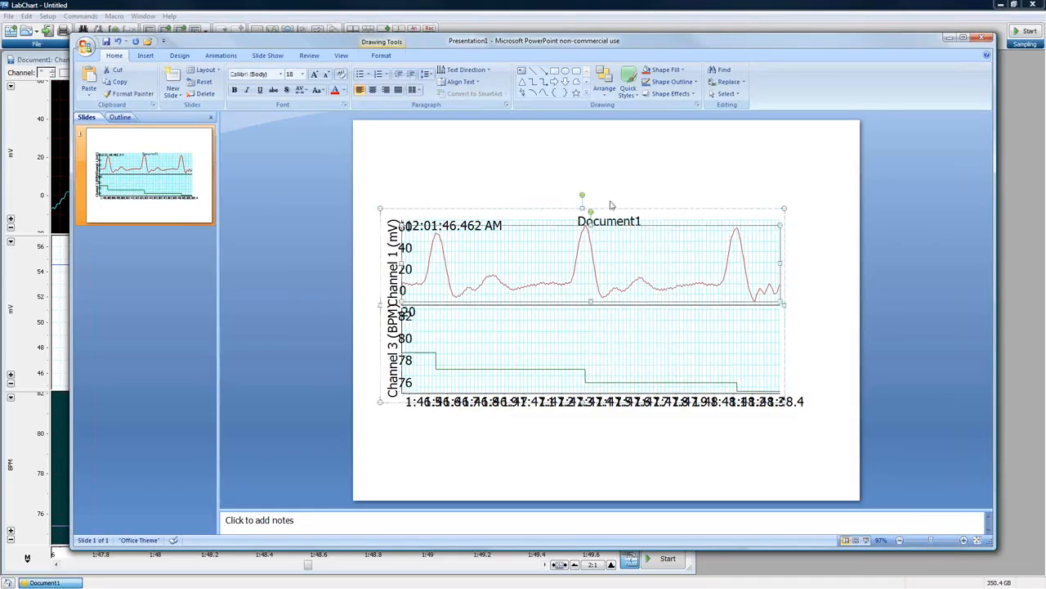
{"action": "left_click", "coordinate": [636, 357]}
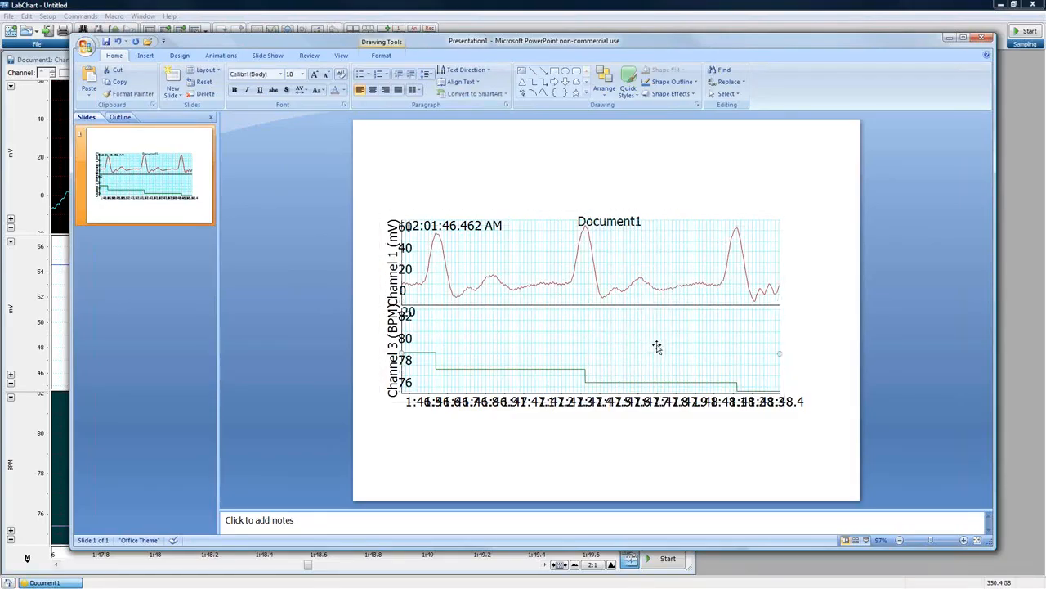
{"action": "left_click", "coordinate": [685, 337]}
- Close Presentation1 without saving its changes, and close the Data Visualization presentation to return to LabChart
{"action": "left_click", "coordinate": [982, 37]}
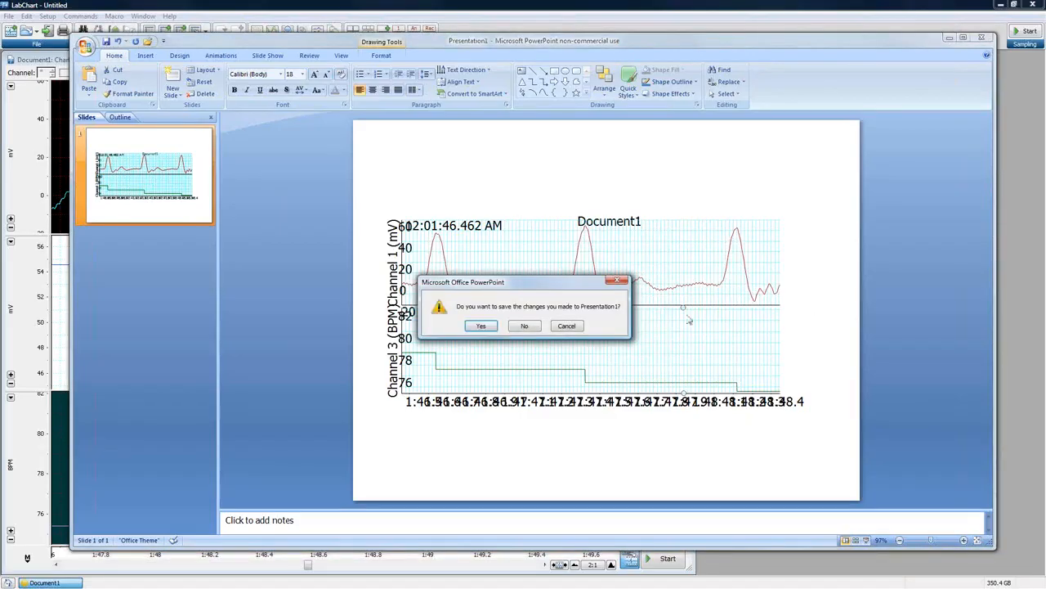
{"action": "left_click", "coordinate": [525, 326]}
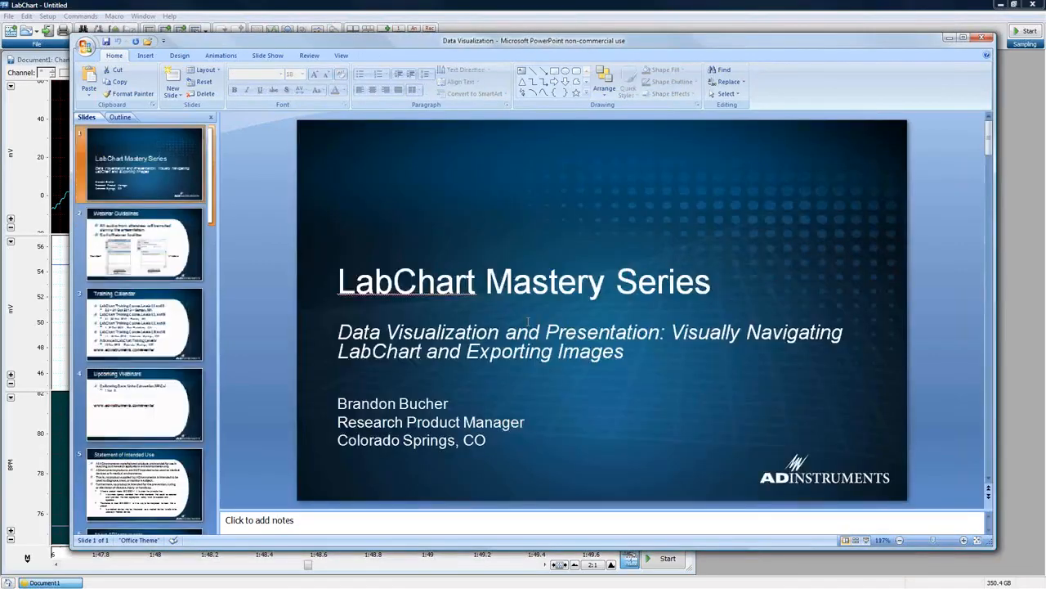
{"action": "left_click", "coordinate": [982, 38]}
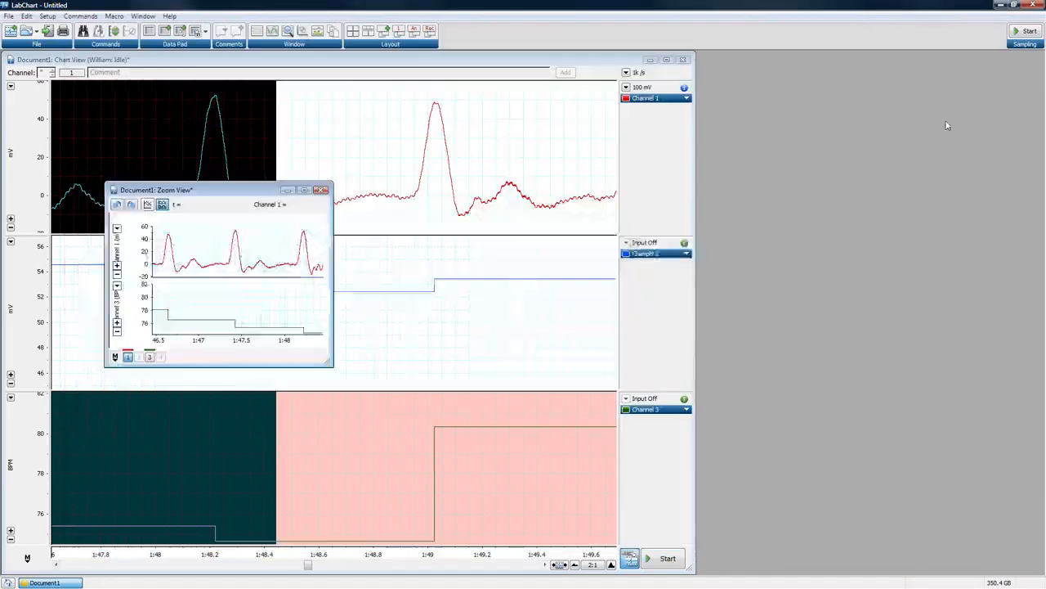